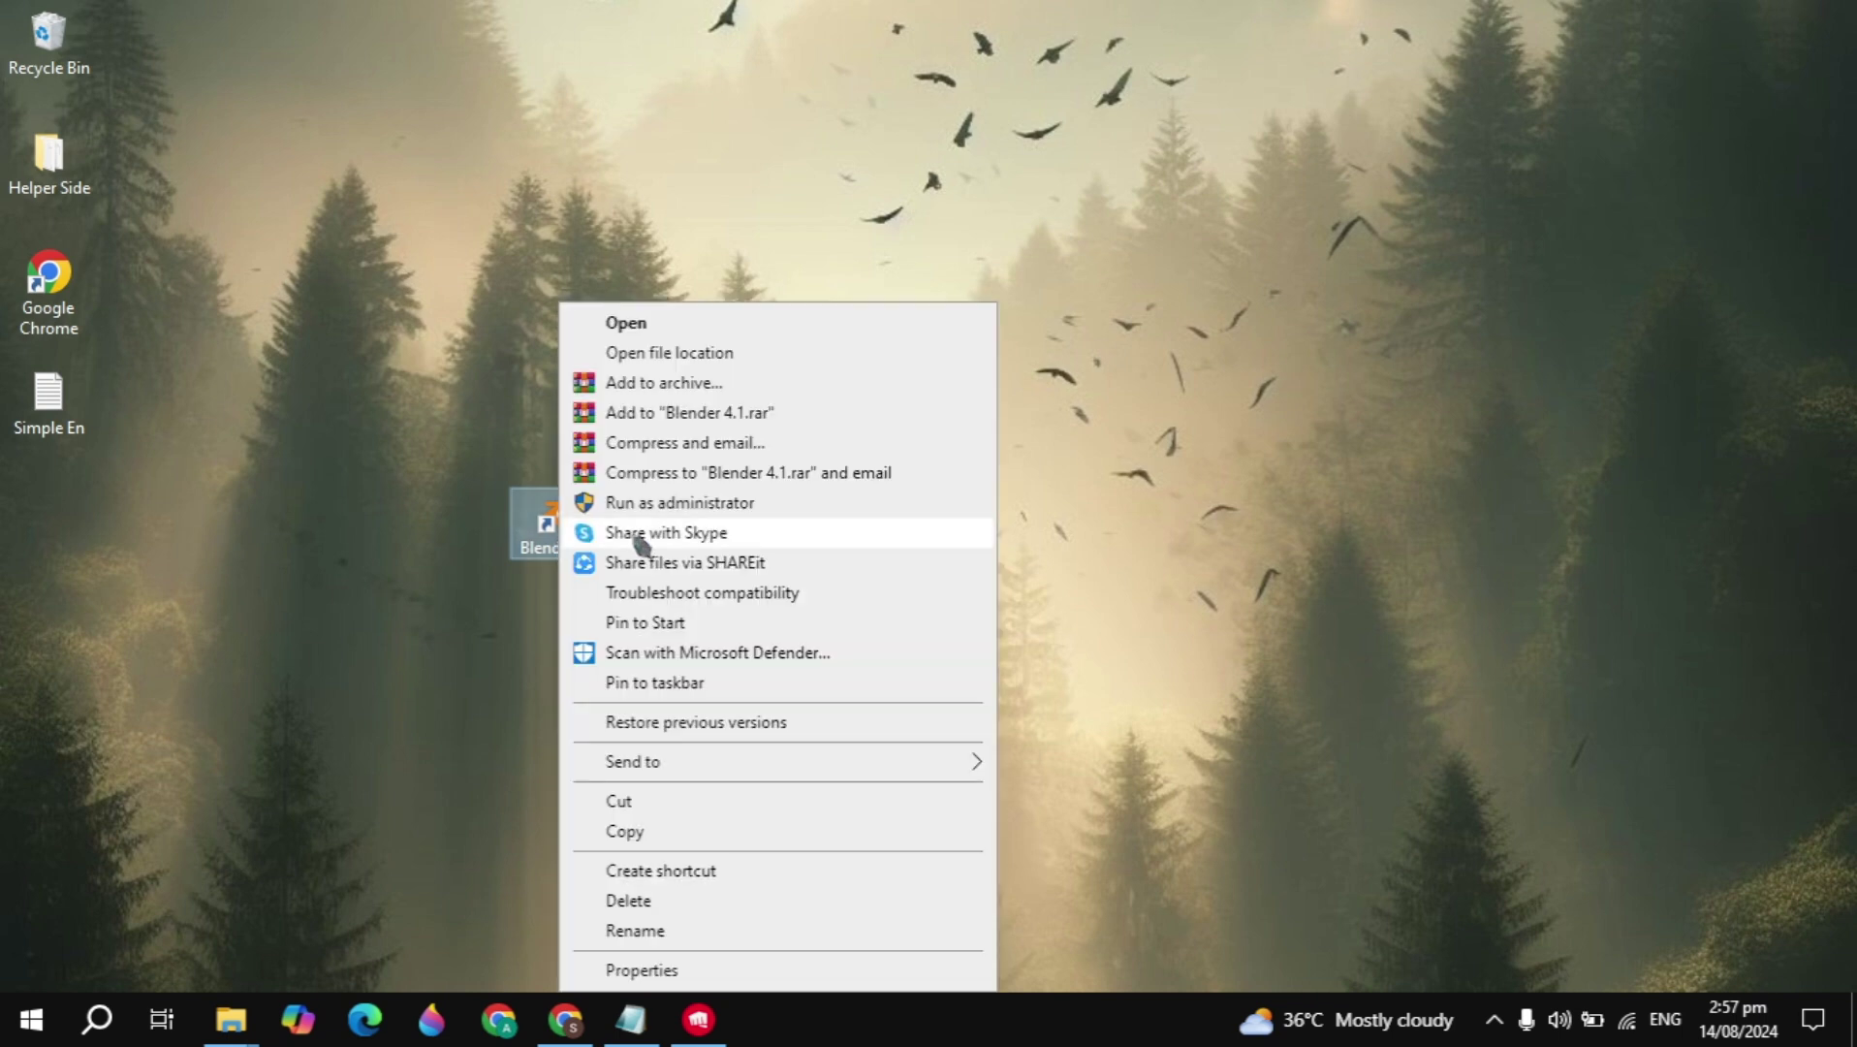
# Set the Blender 4.1 shortcut to Windows 8 compatibility mode, run as administrator, and apply it.
pyautogui.click(670, 974)
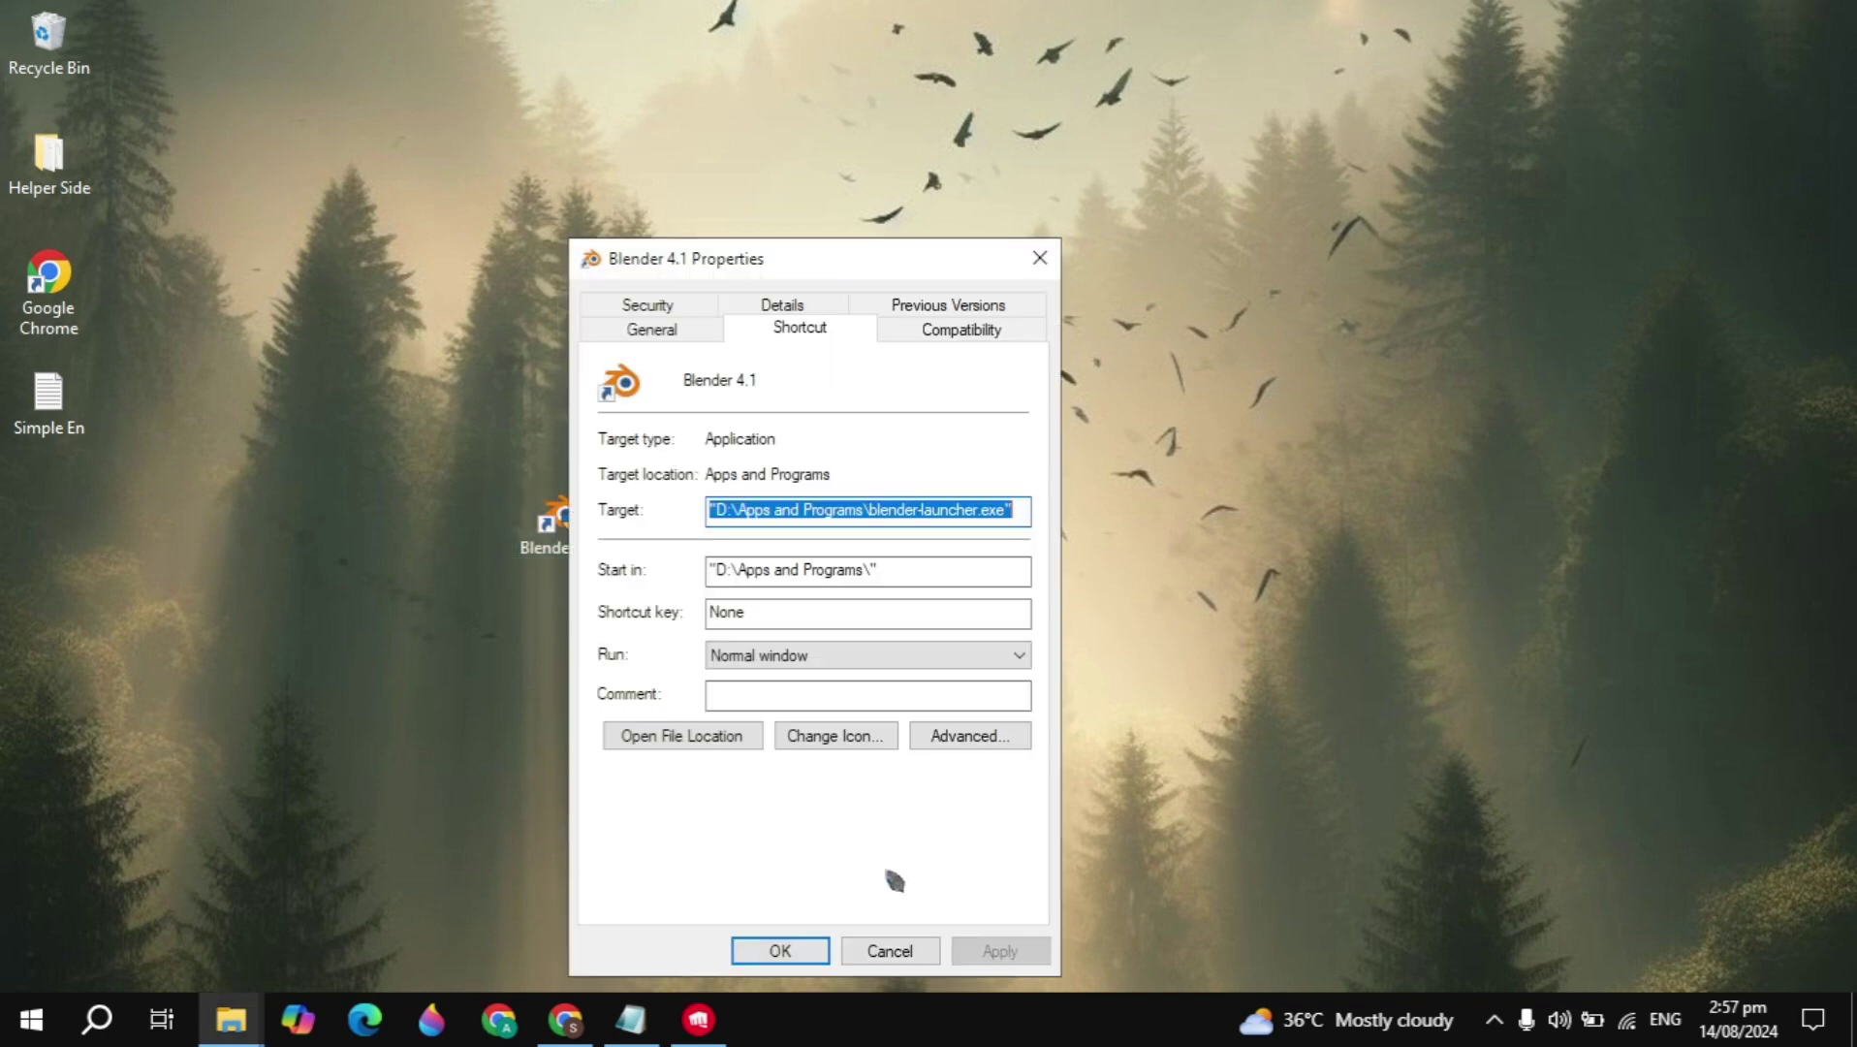
pyautogui.click(974, 334)
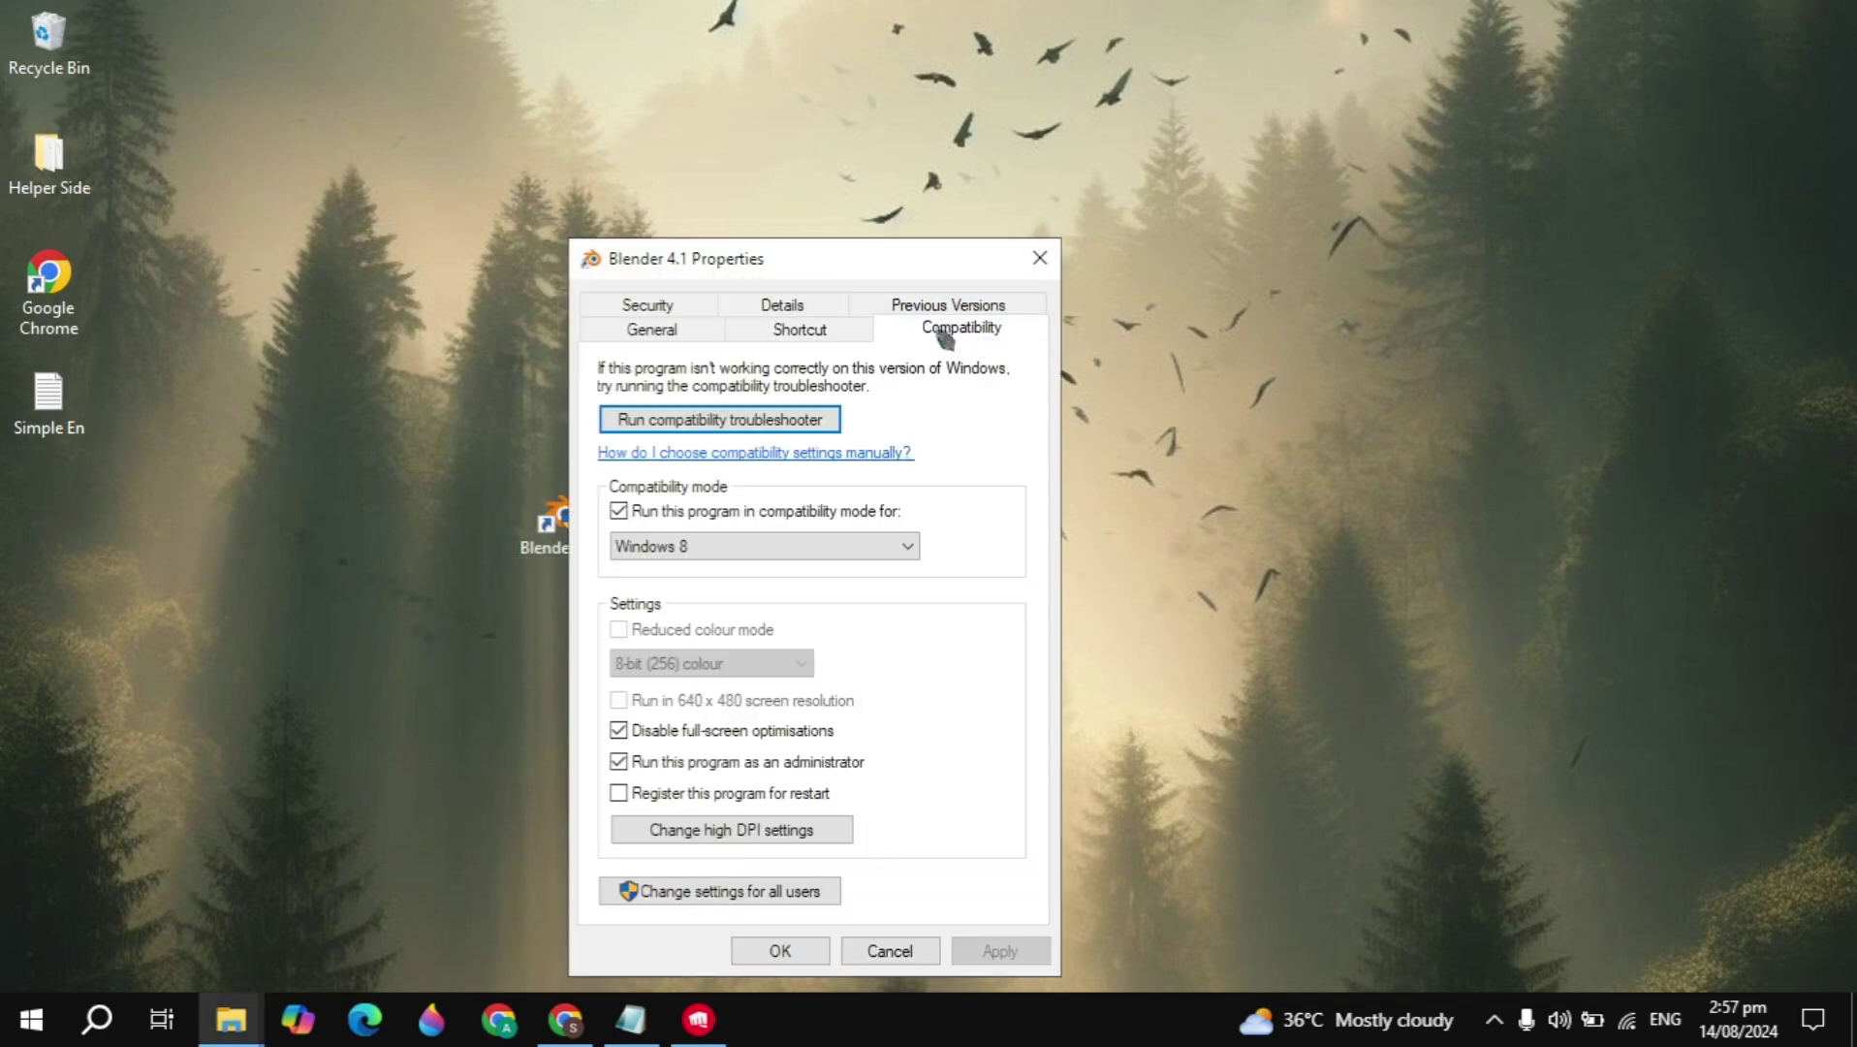
pyautogui.click(648, 513)
pyautogui.click(816, 516)
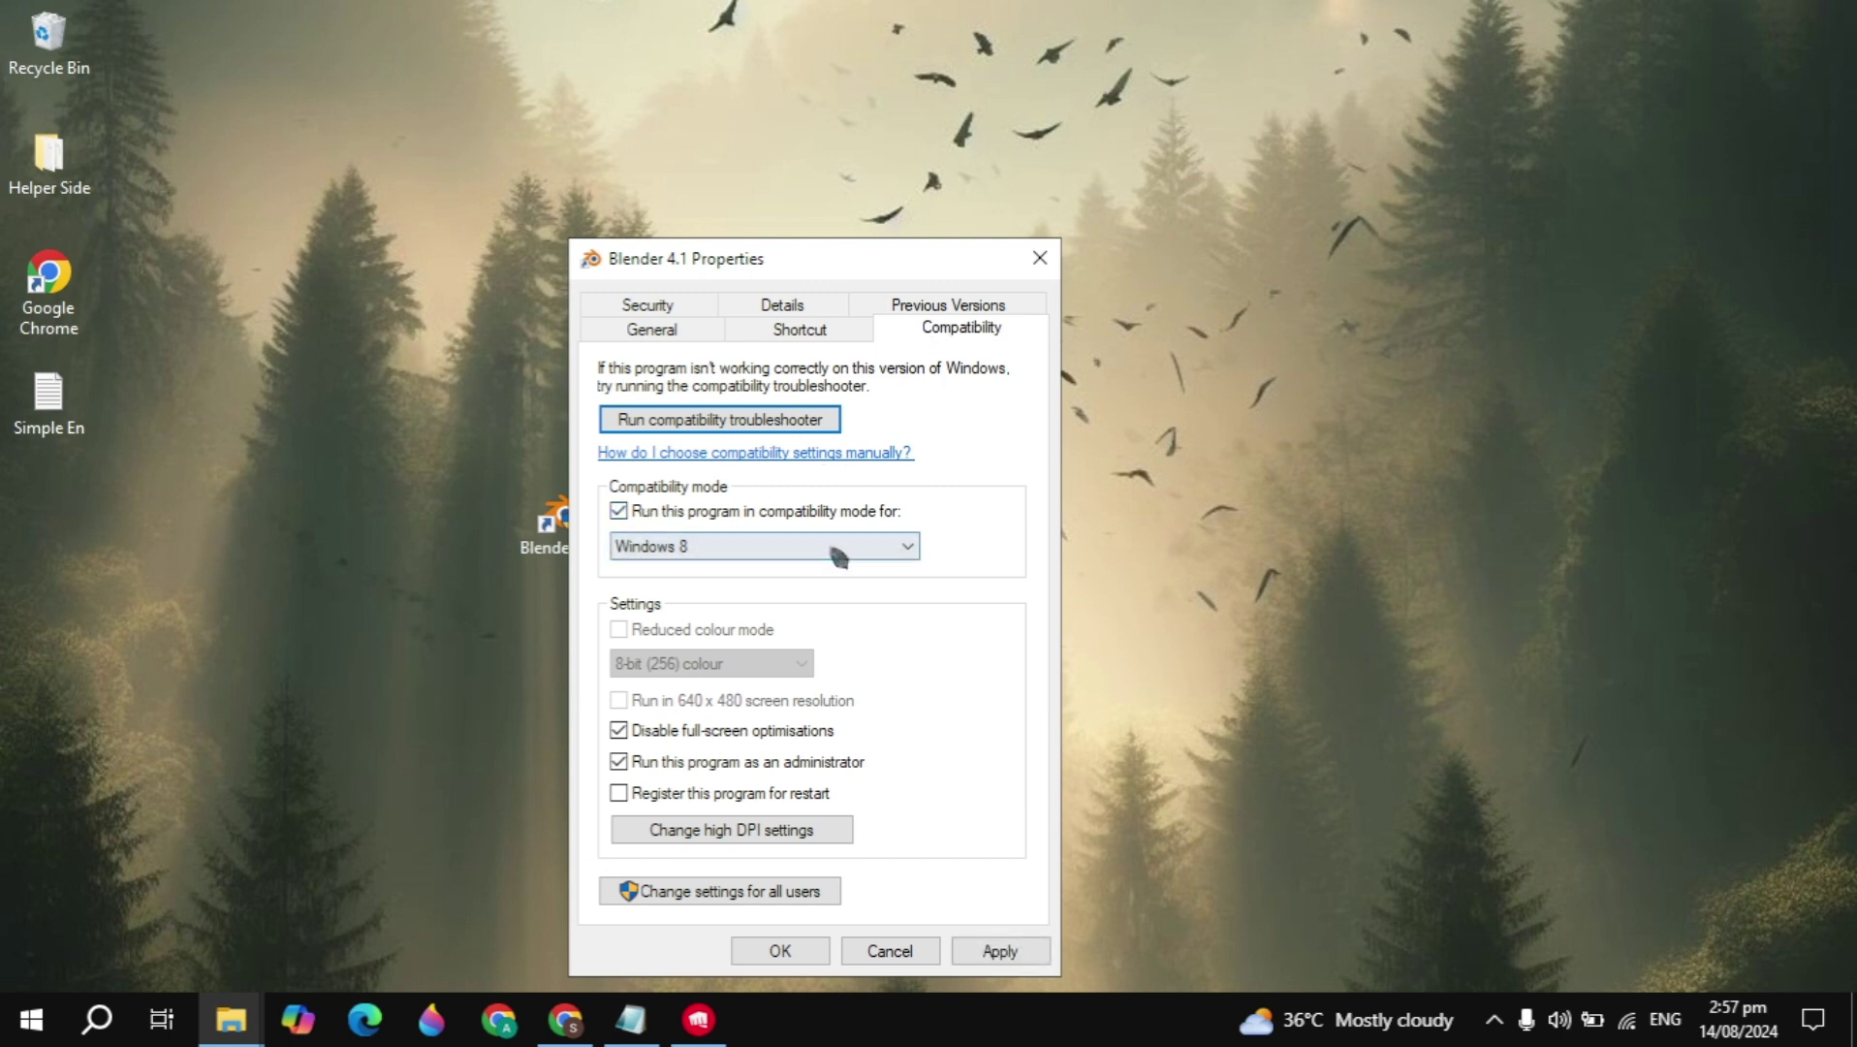
pyautogui.click(833, 547)
pyautogui.click(652, 656)
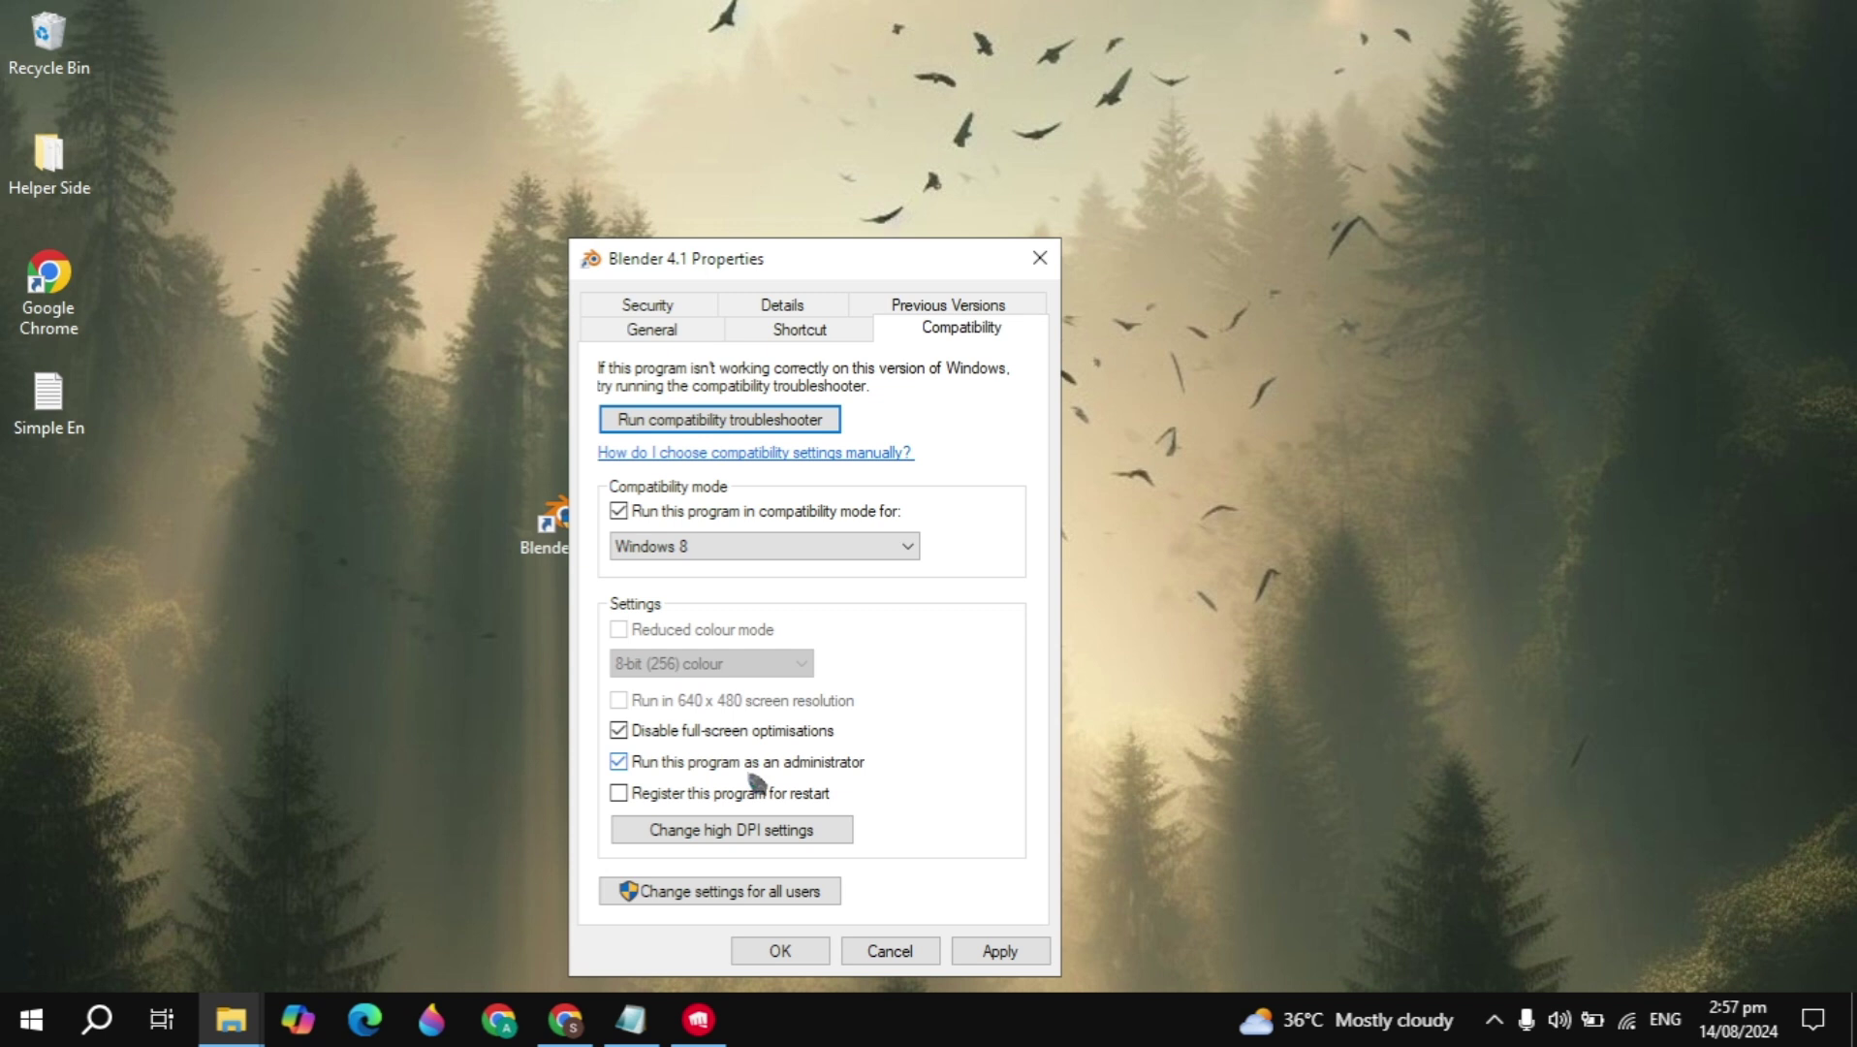
pyautogui.click(989, 954)
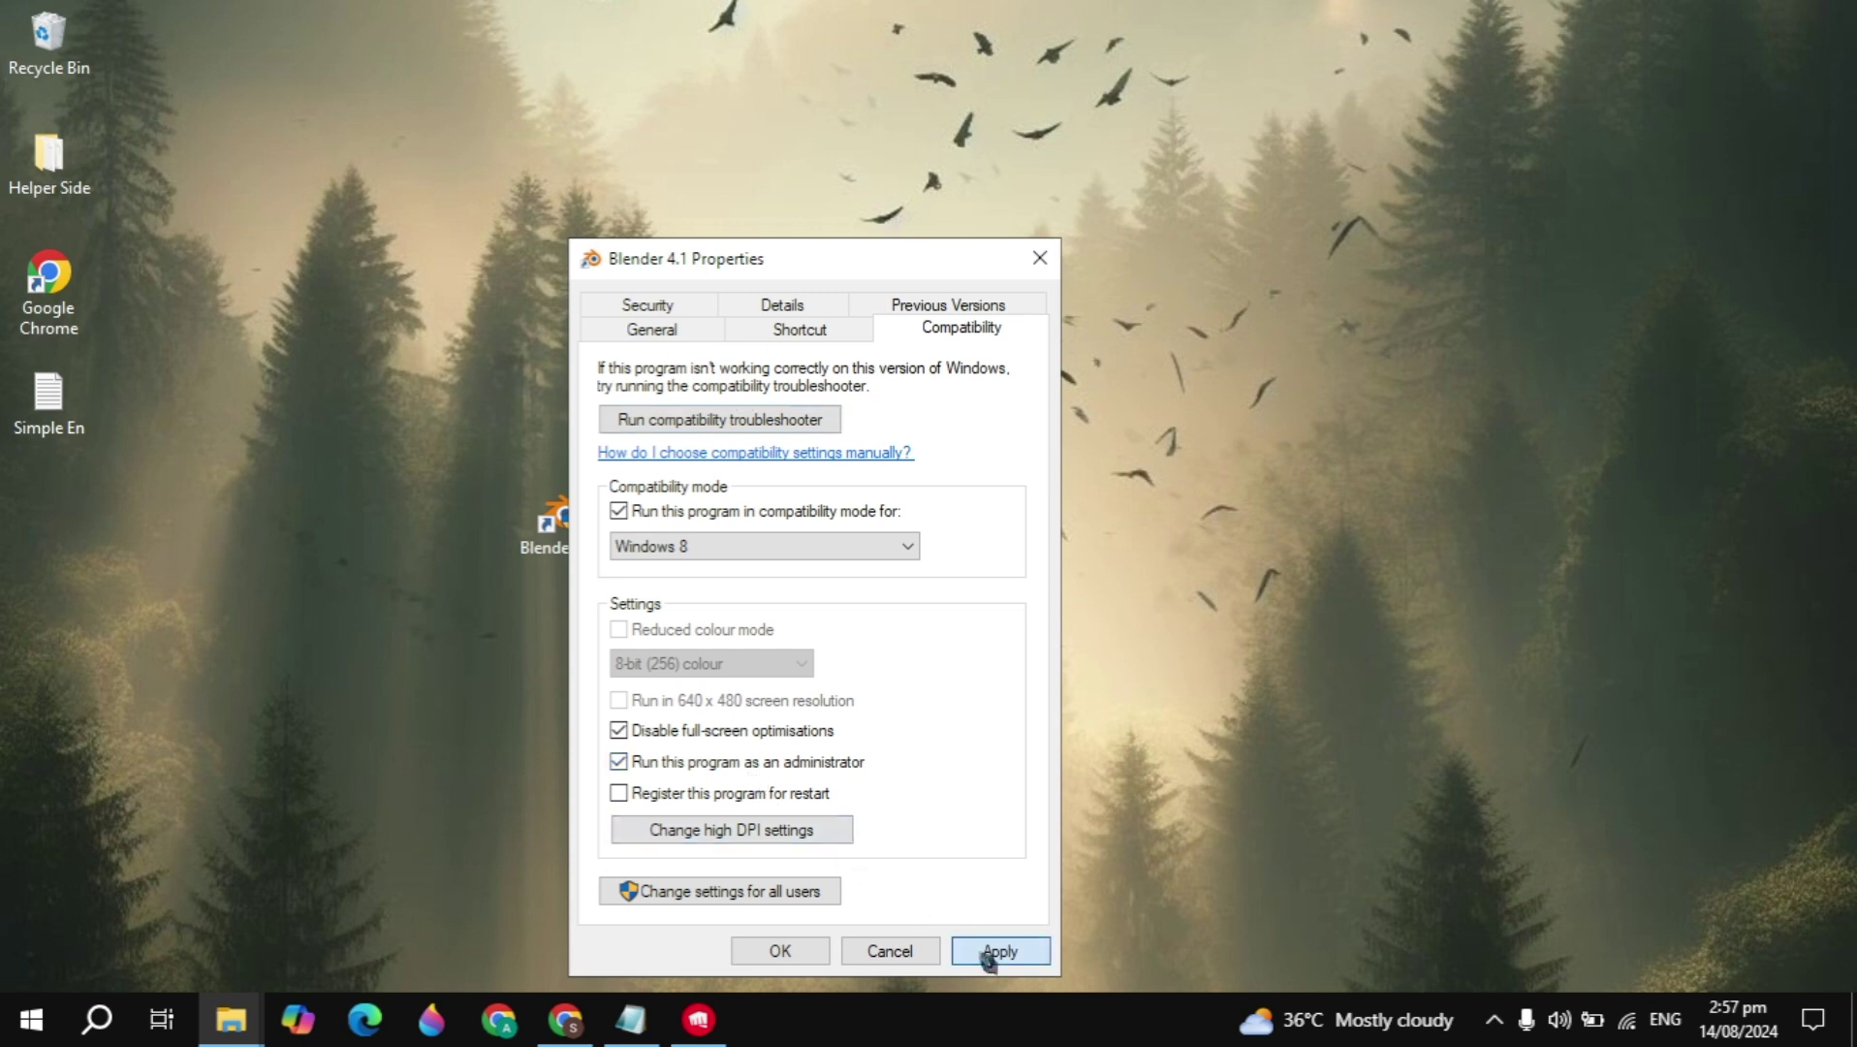
pyautogui.click(783, 949)
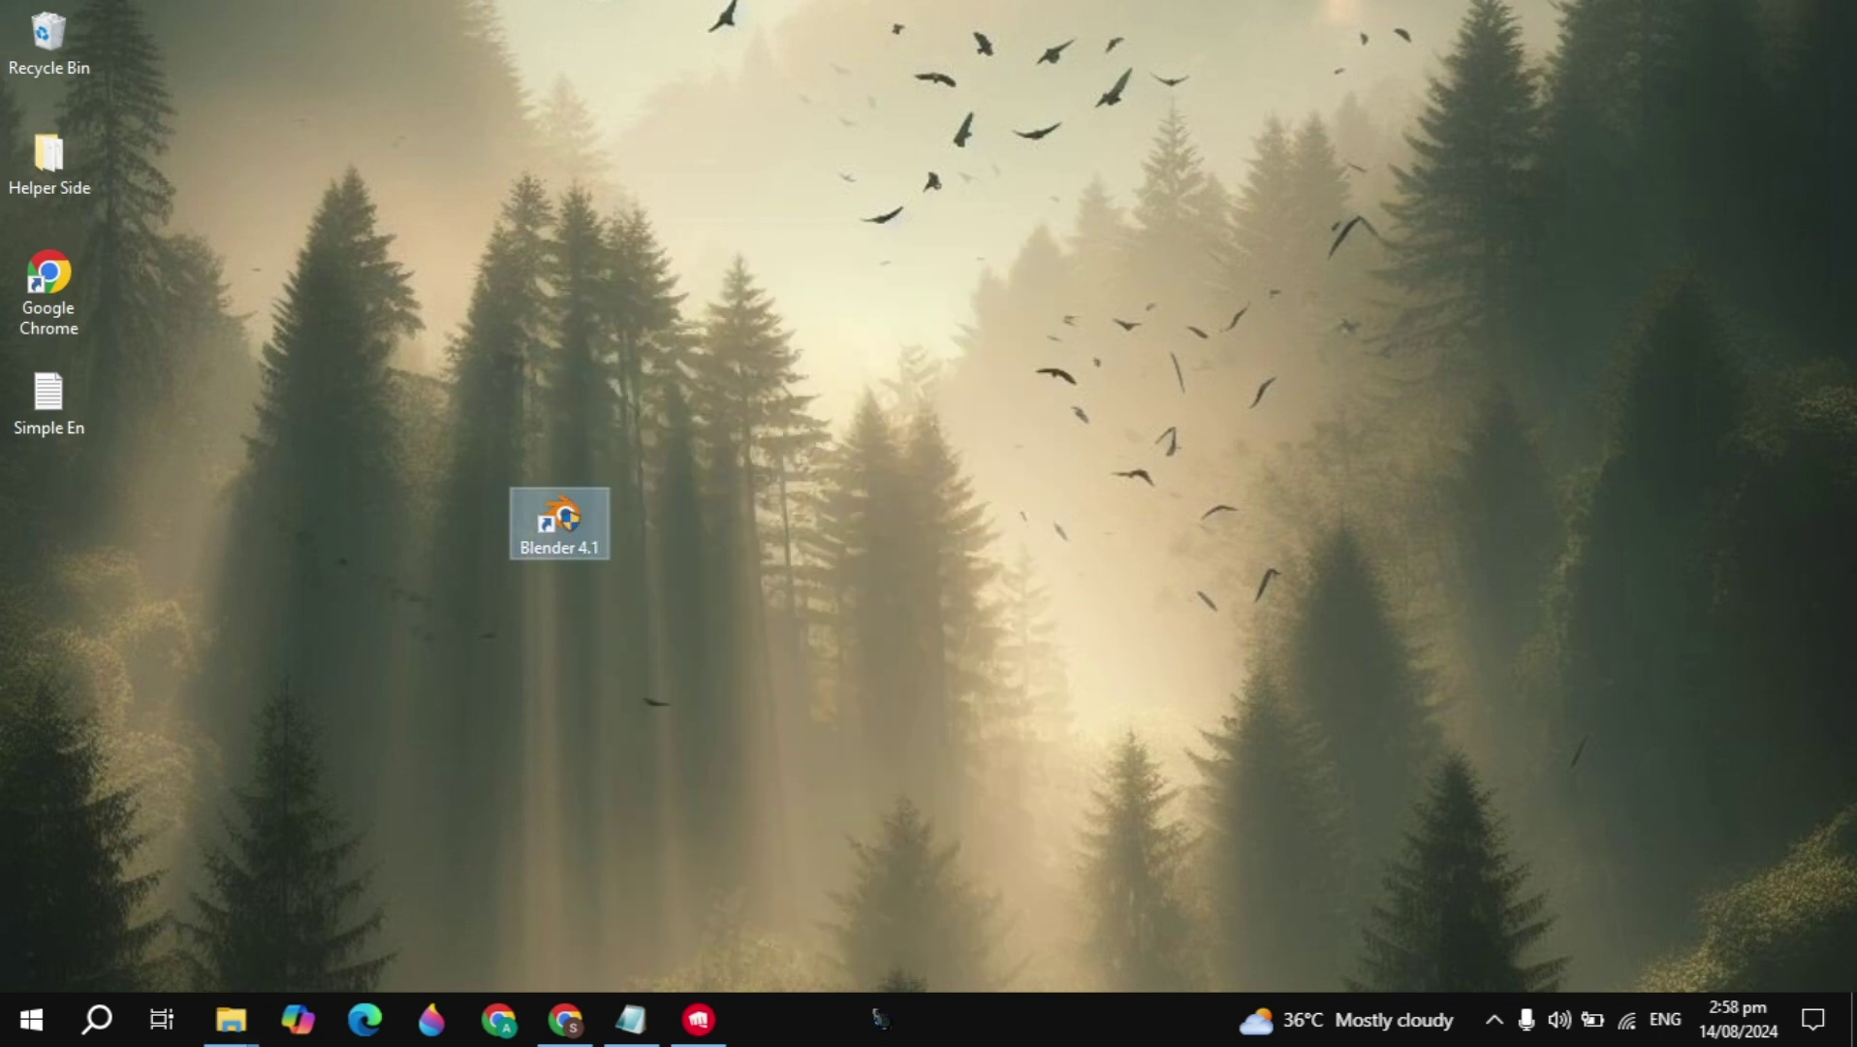
# Launch Task Manager from the taskbar, look over the Processes list, then show the Startup apps.
pyautogui.rightClick(890, 1036)
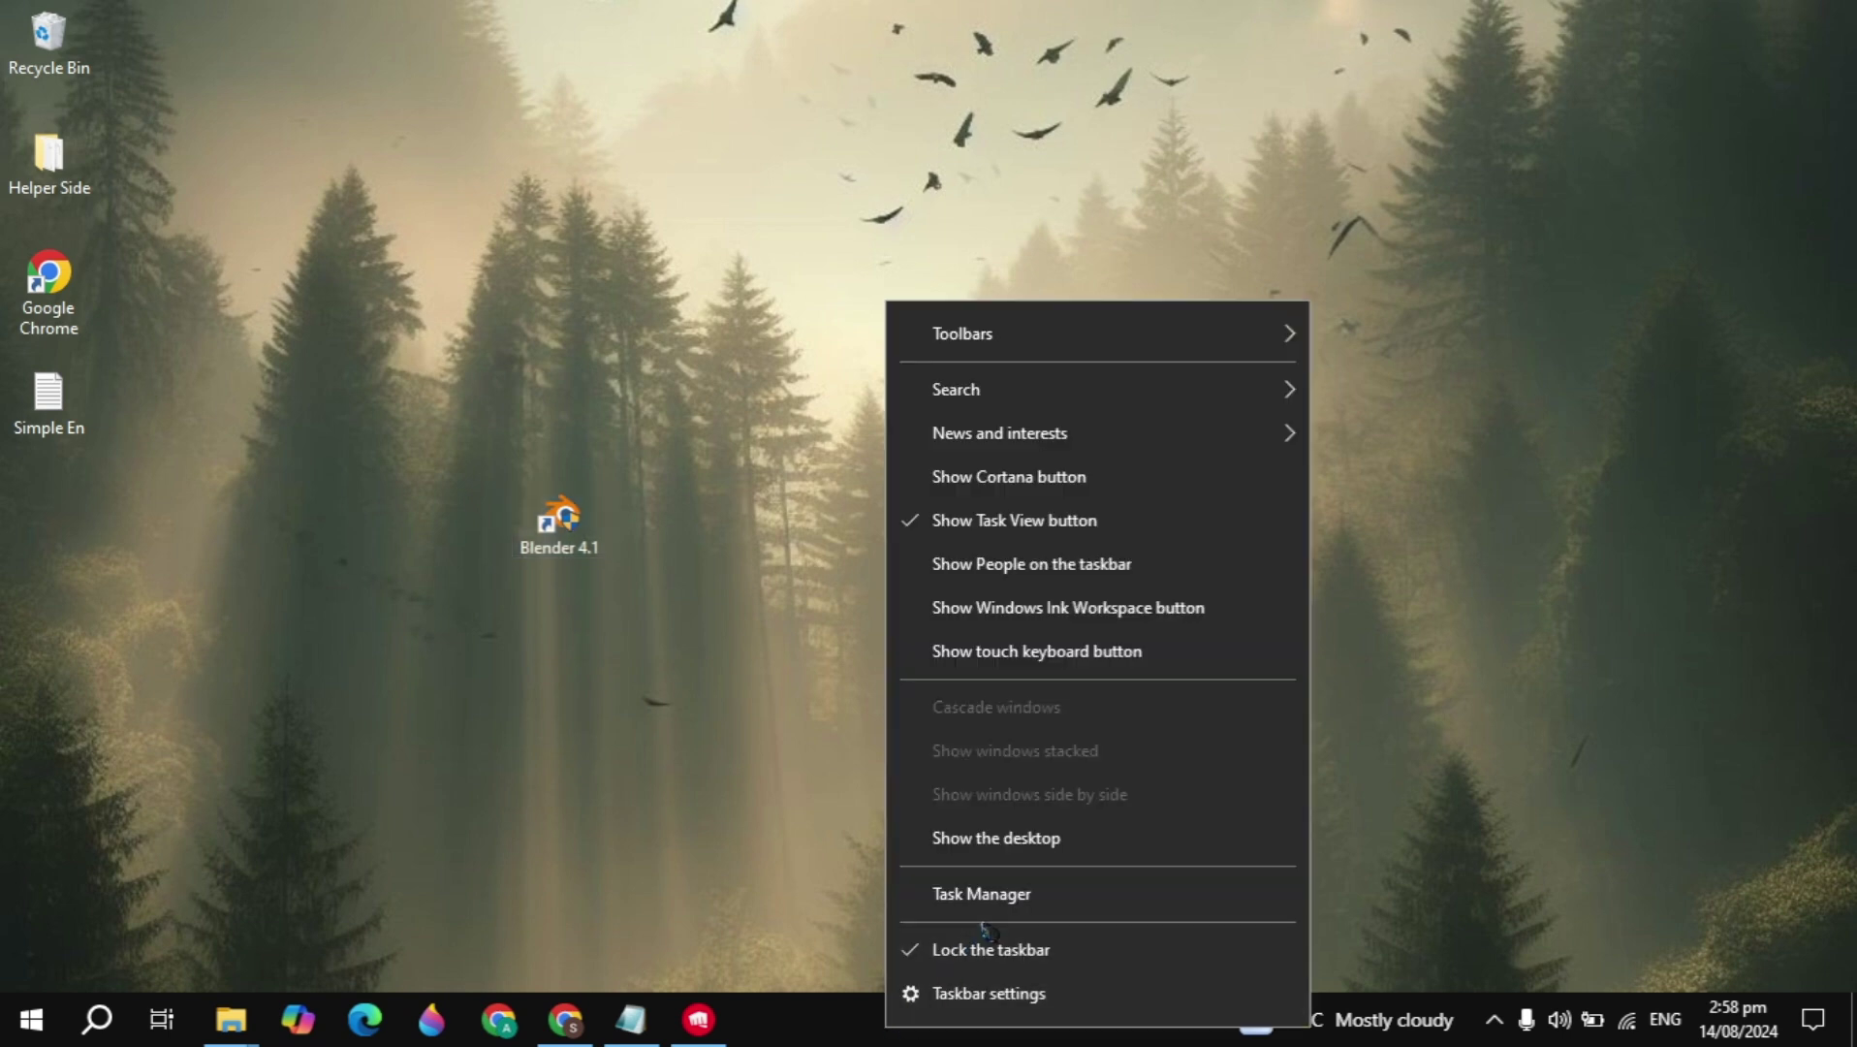
pyautogui.click(1045, 893)
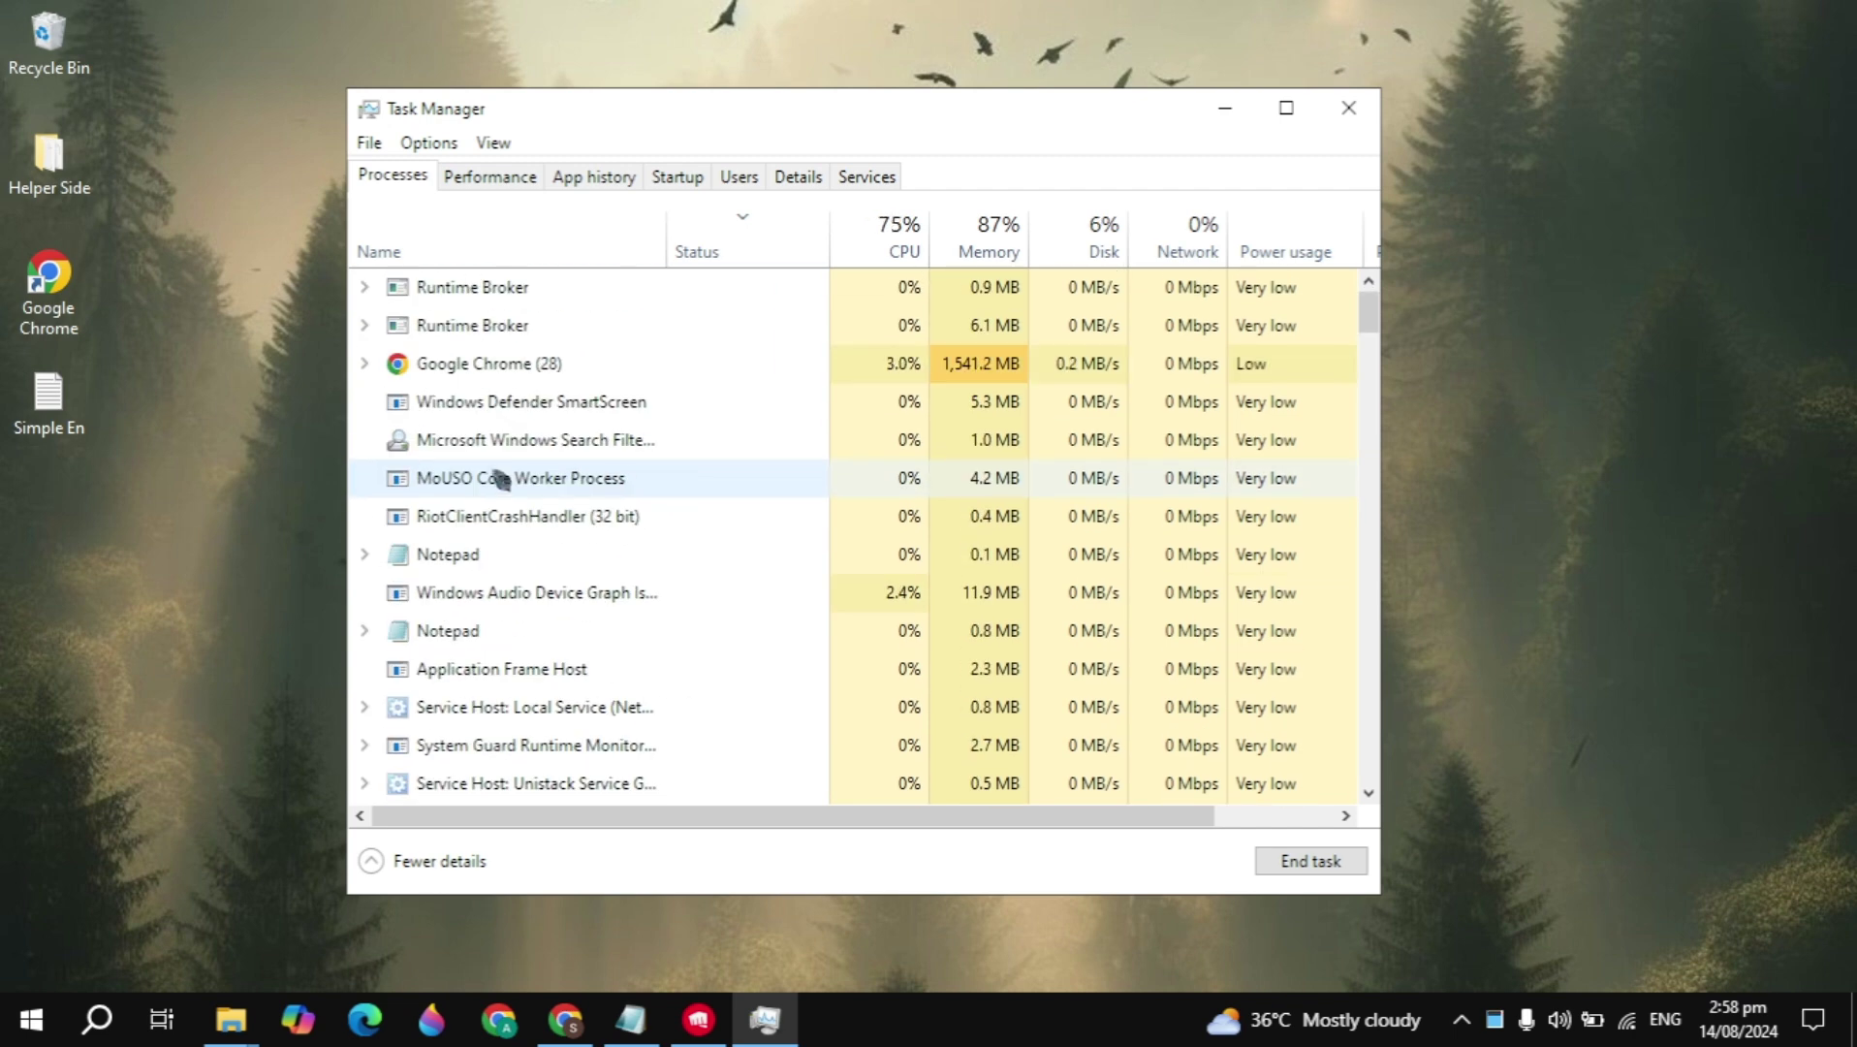
pyautogui.scroll(-1, 620, 523)
pyautogui.scroll(-3, 662, 564)
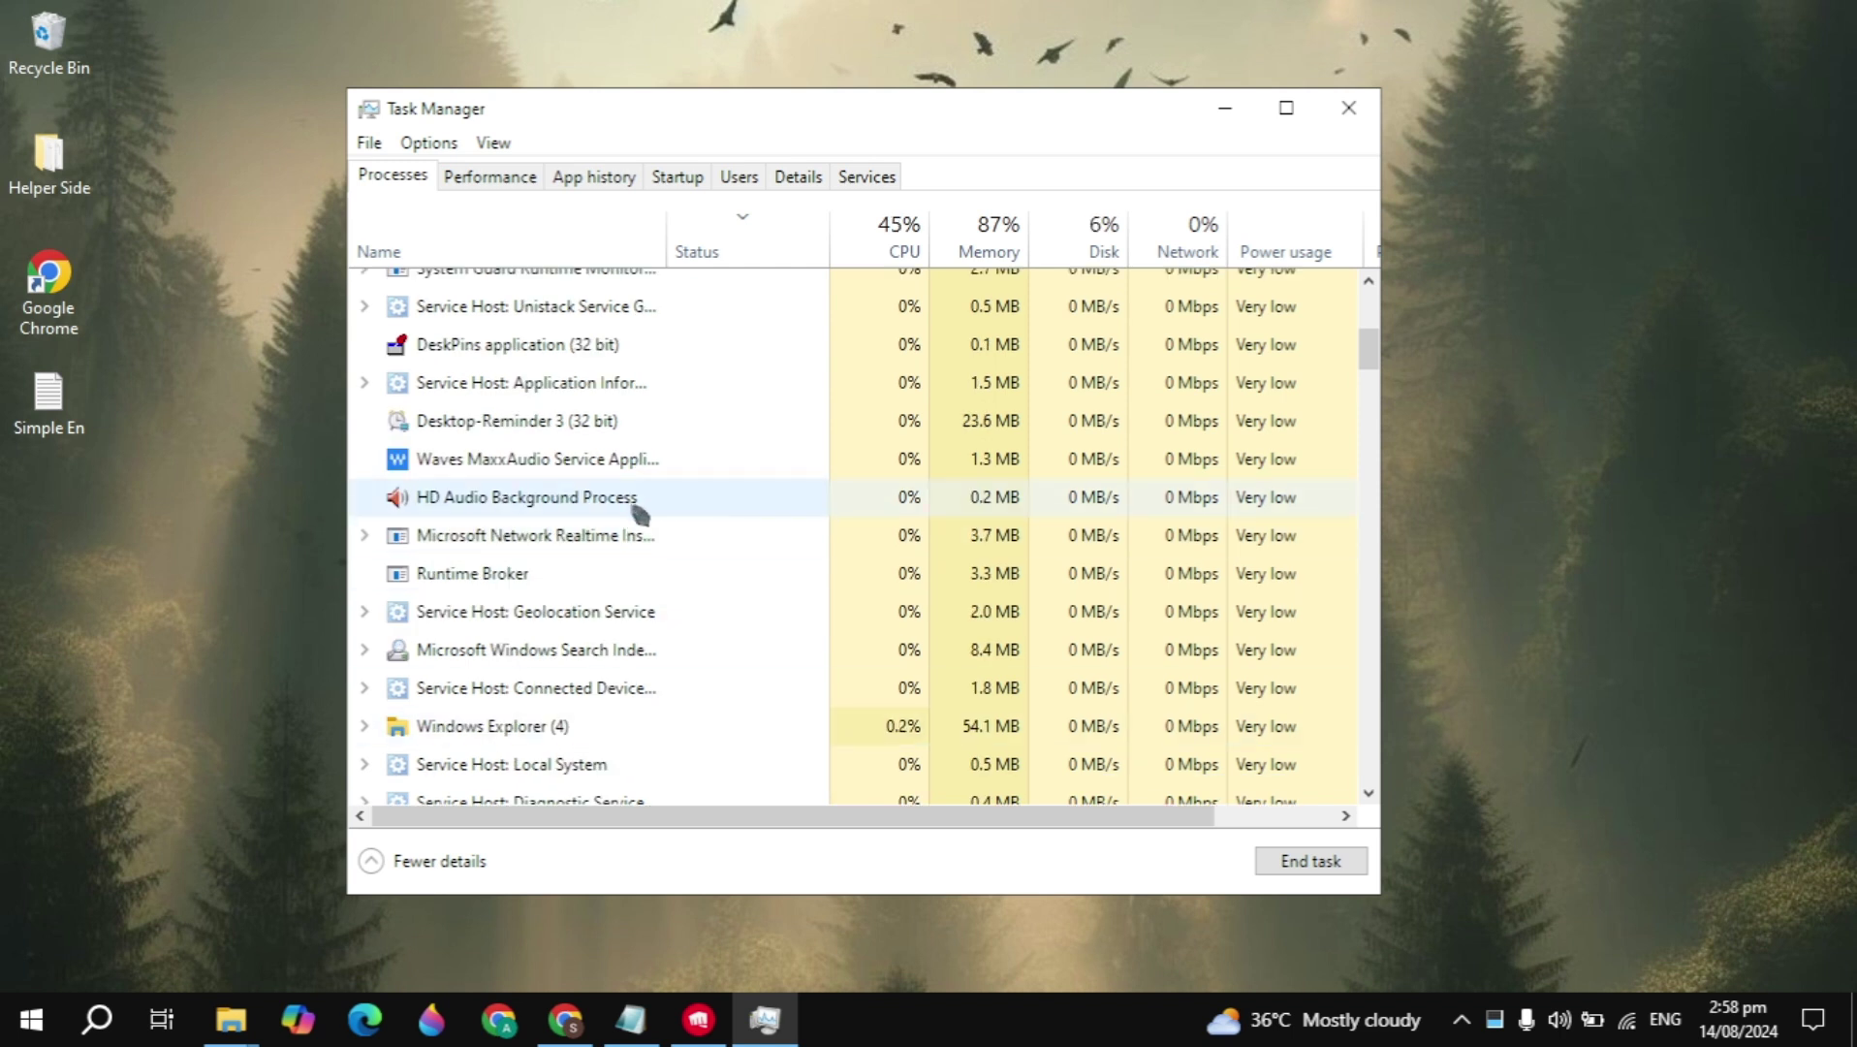
pyautogui.rightClick(639, 503)
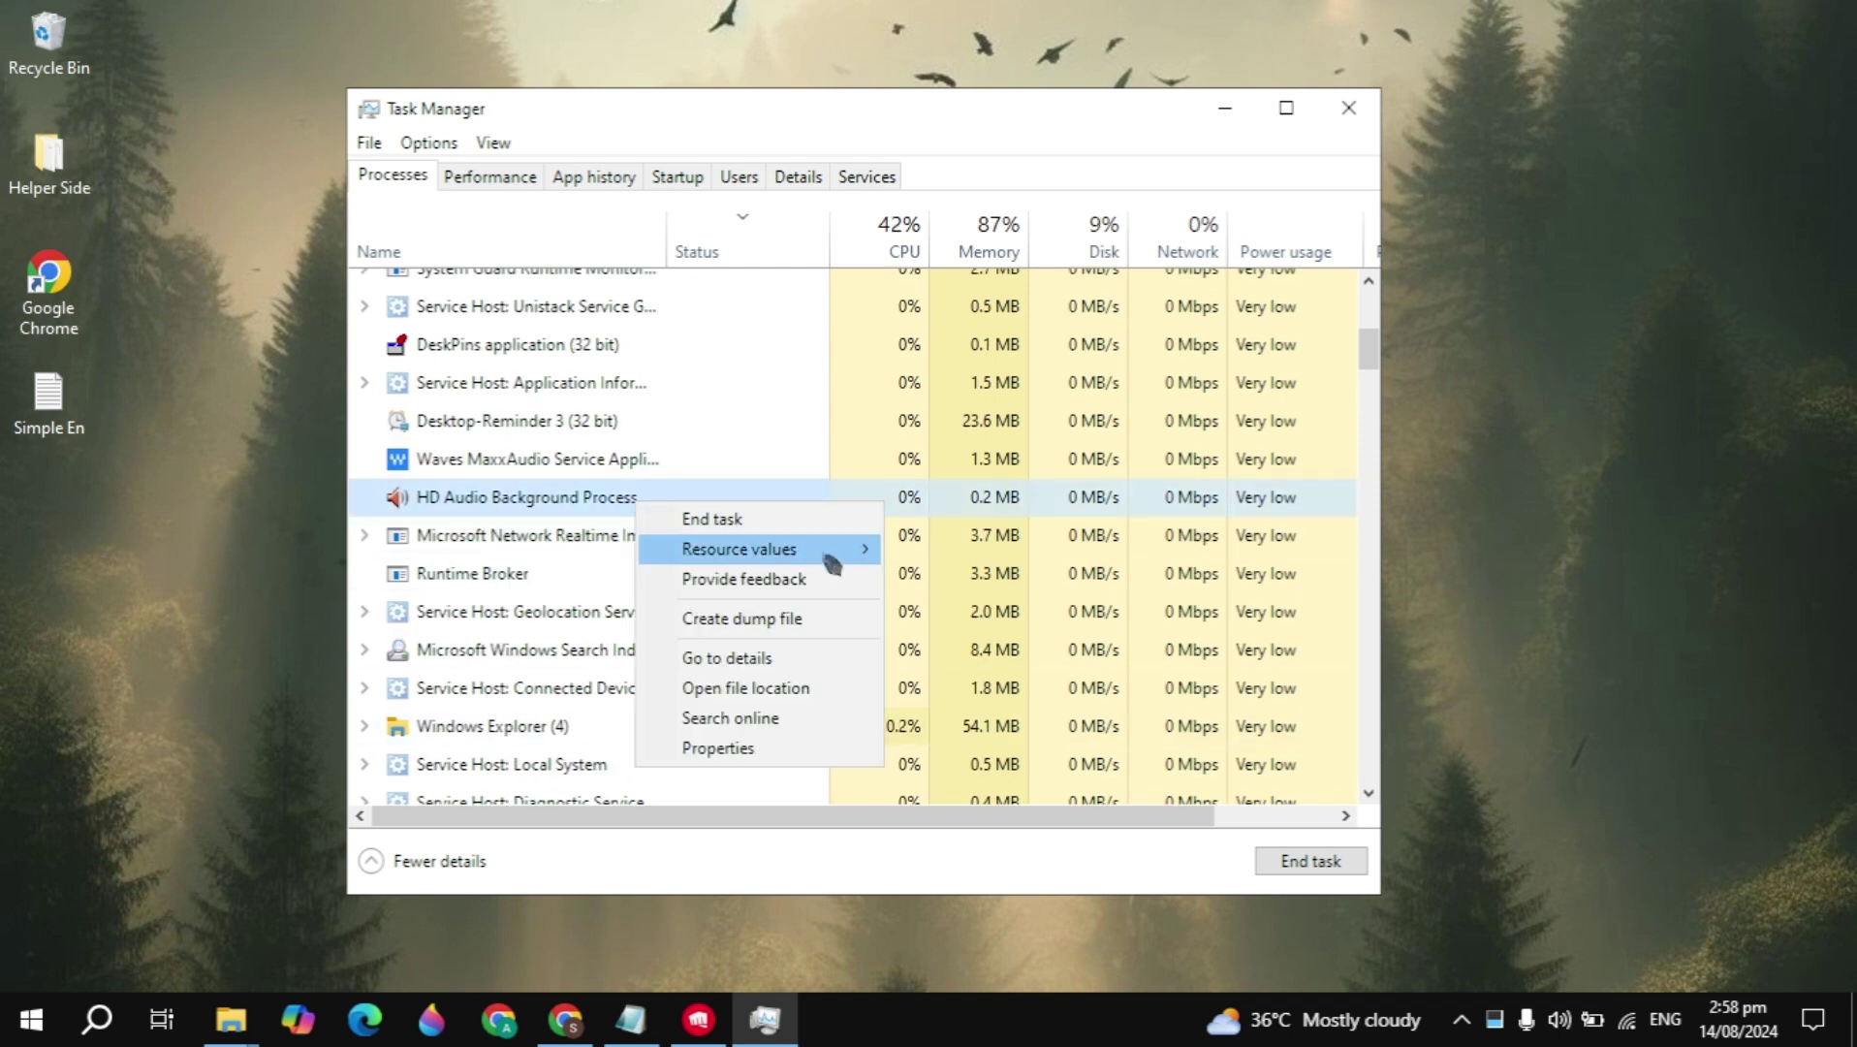
pyautogui.click(528, 498)
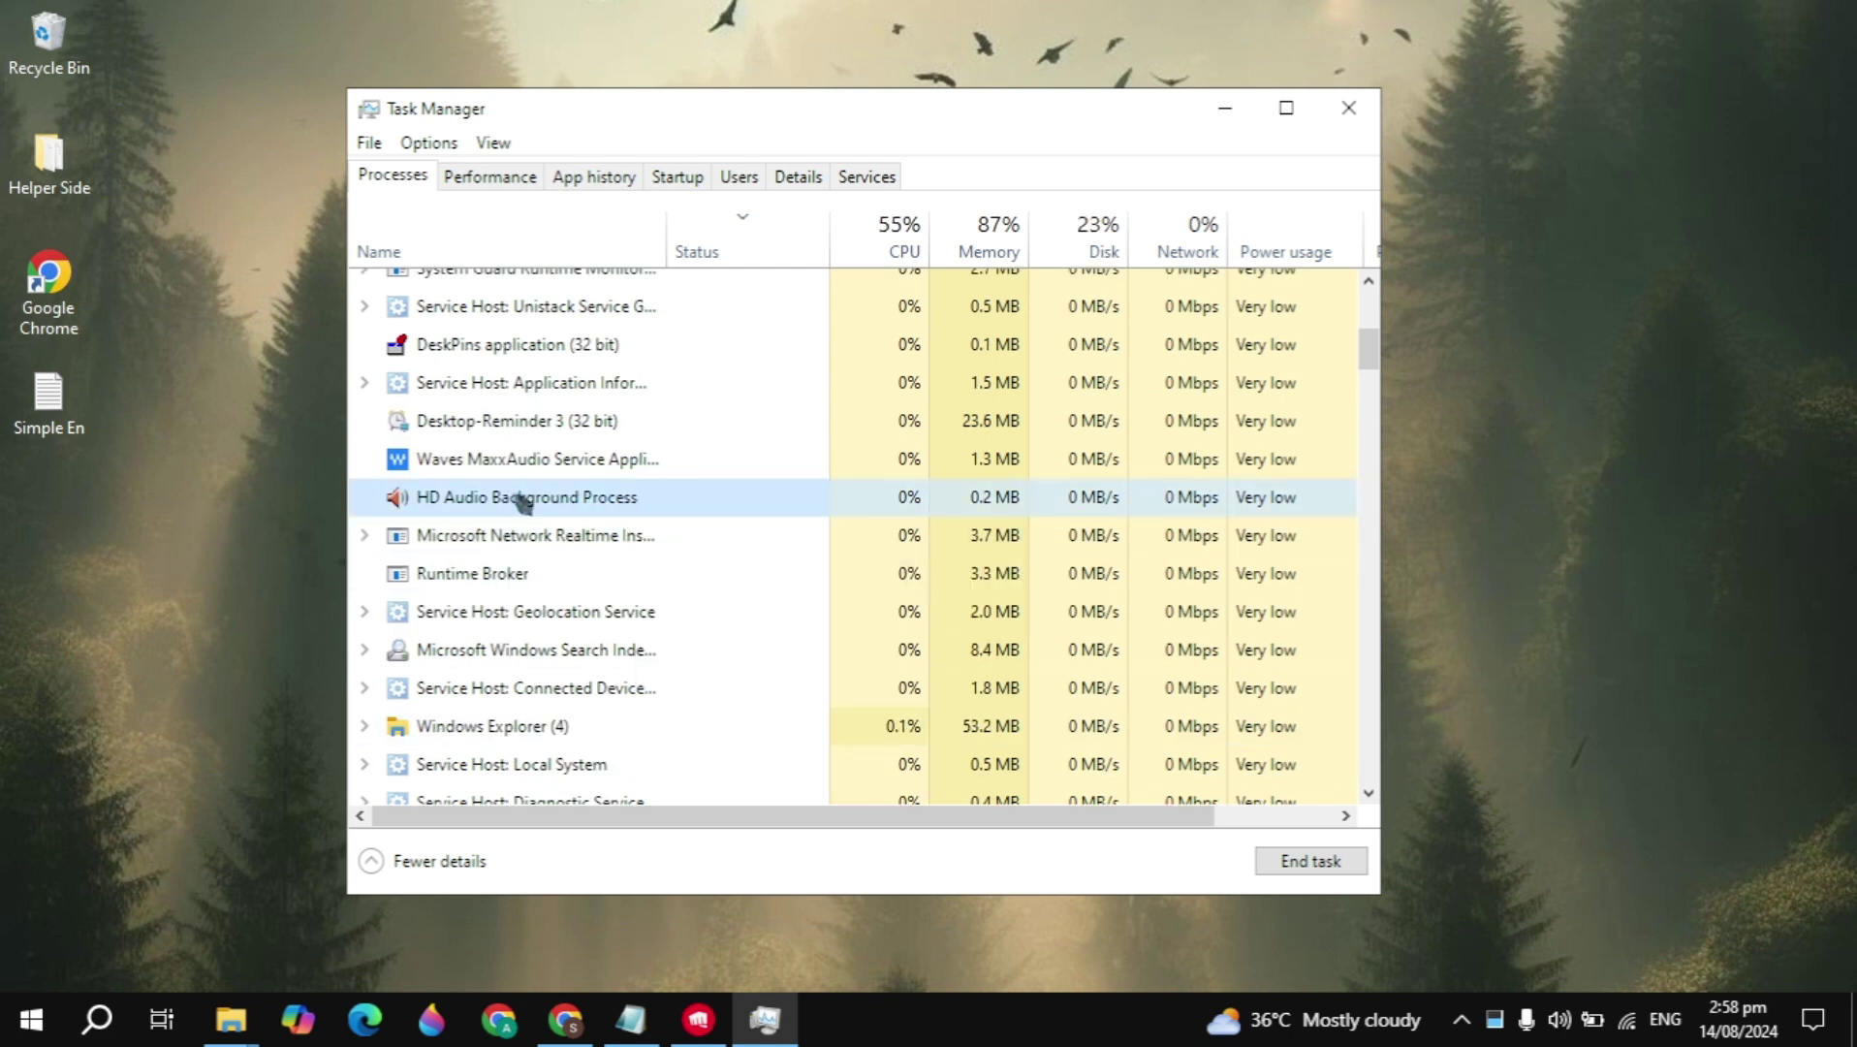
pyautogui.click(661, 184)
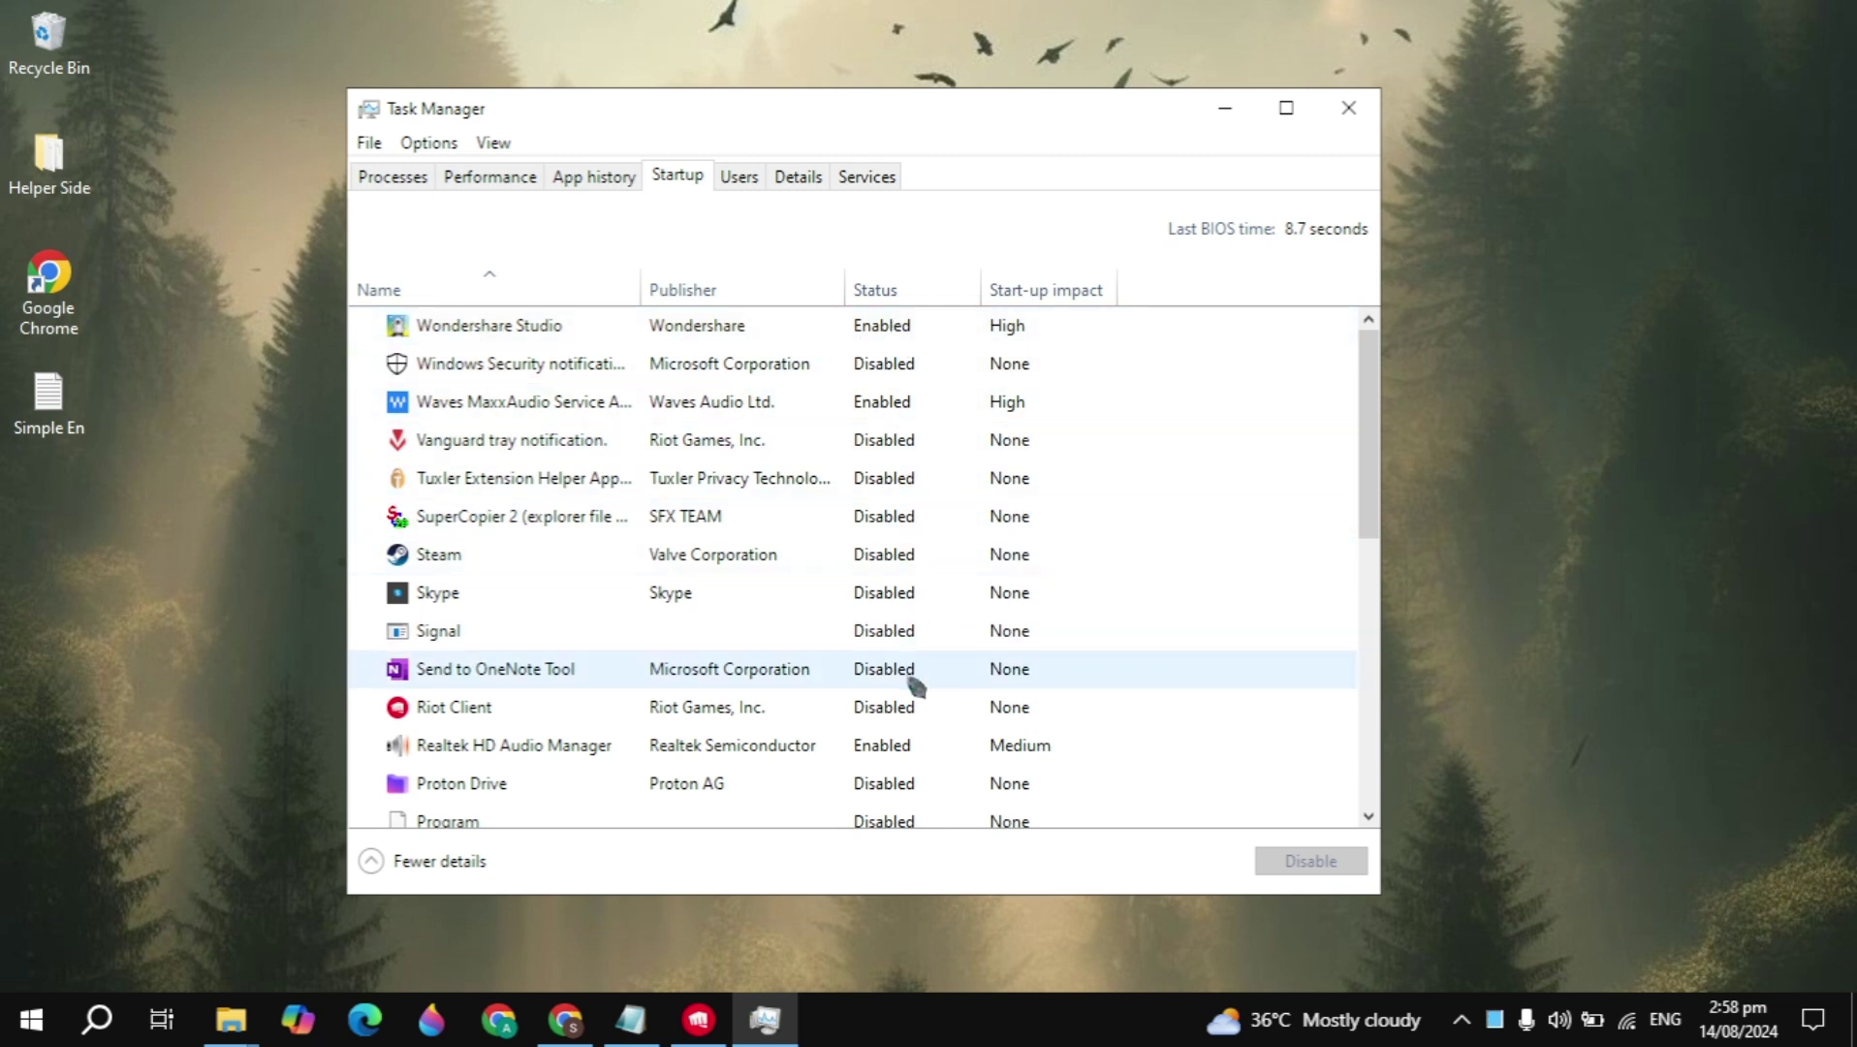
# Scroll through the startup apps and review SuperCopier 2's options, leaving it disabled.
pyautogui.scroll(-2, 832, 614)
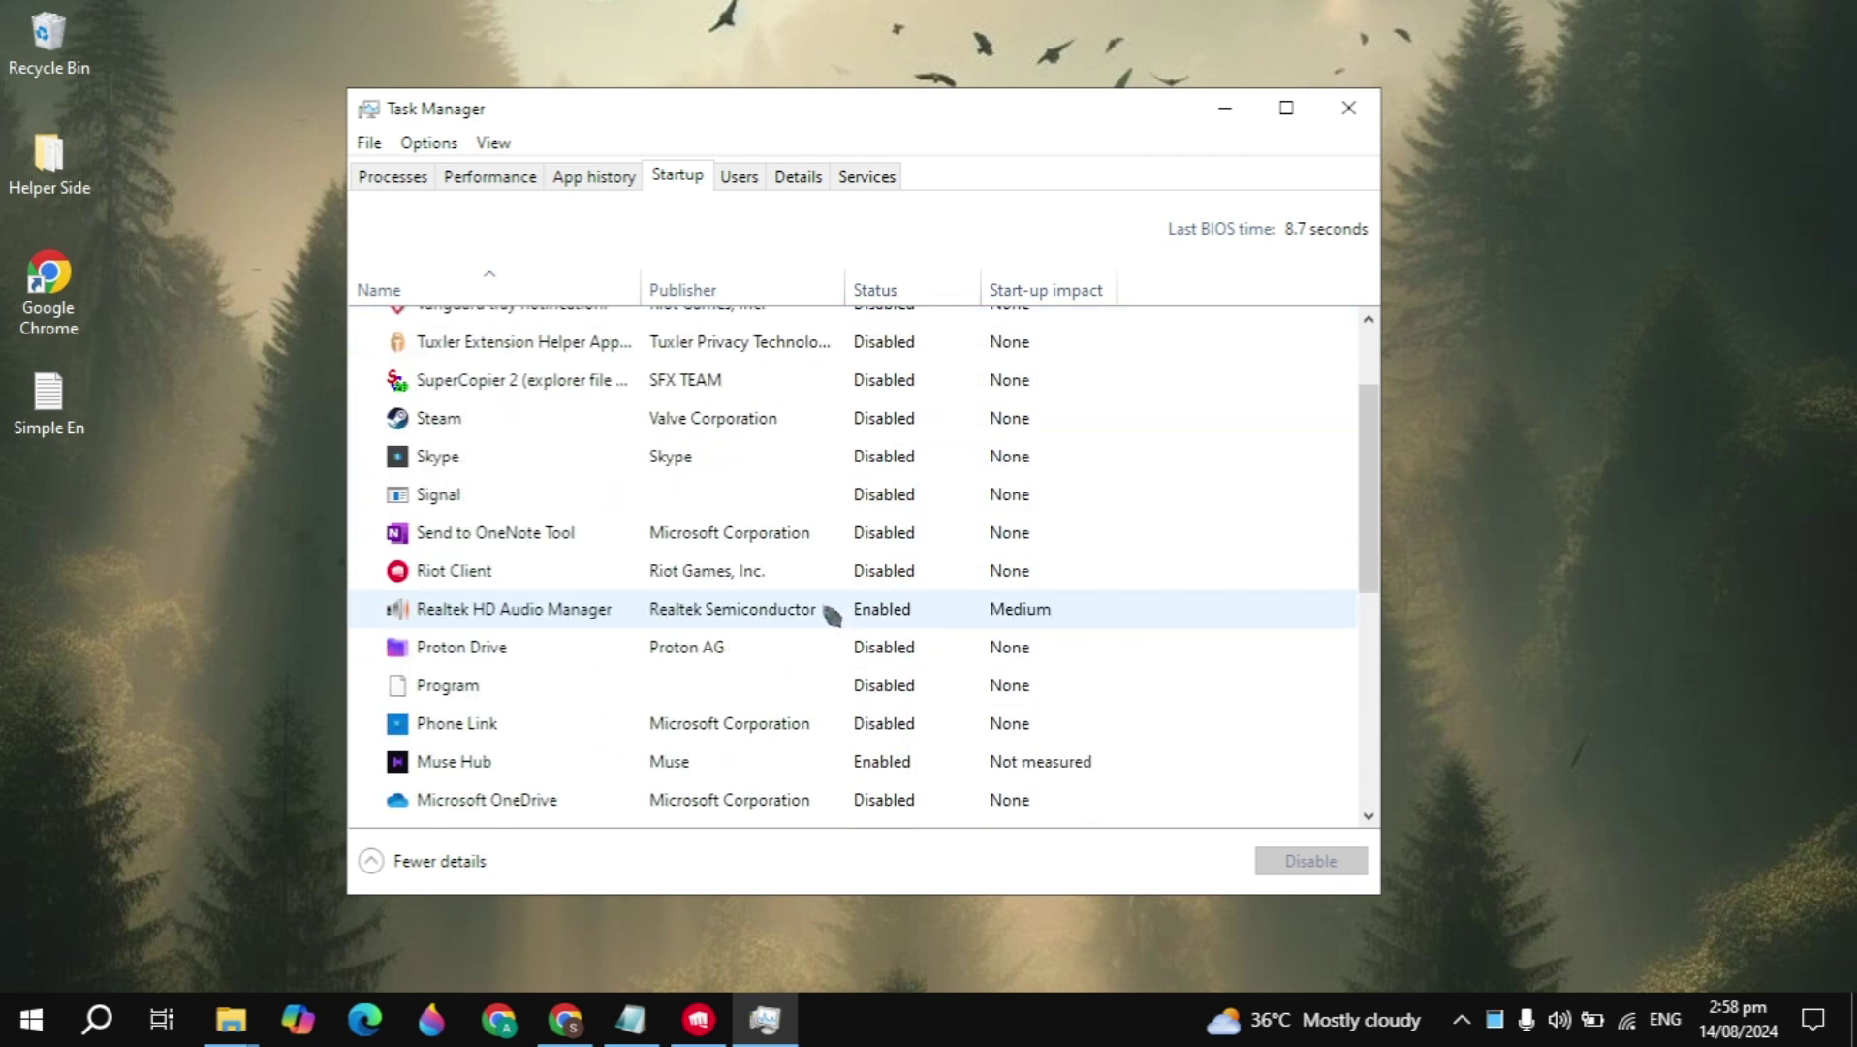
pyautogui.scroll(-4, 832, 614)
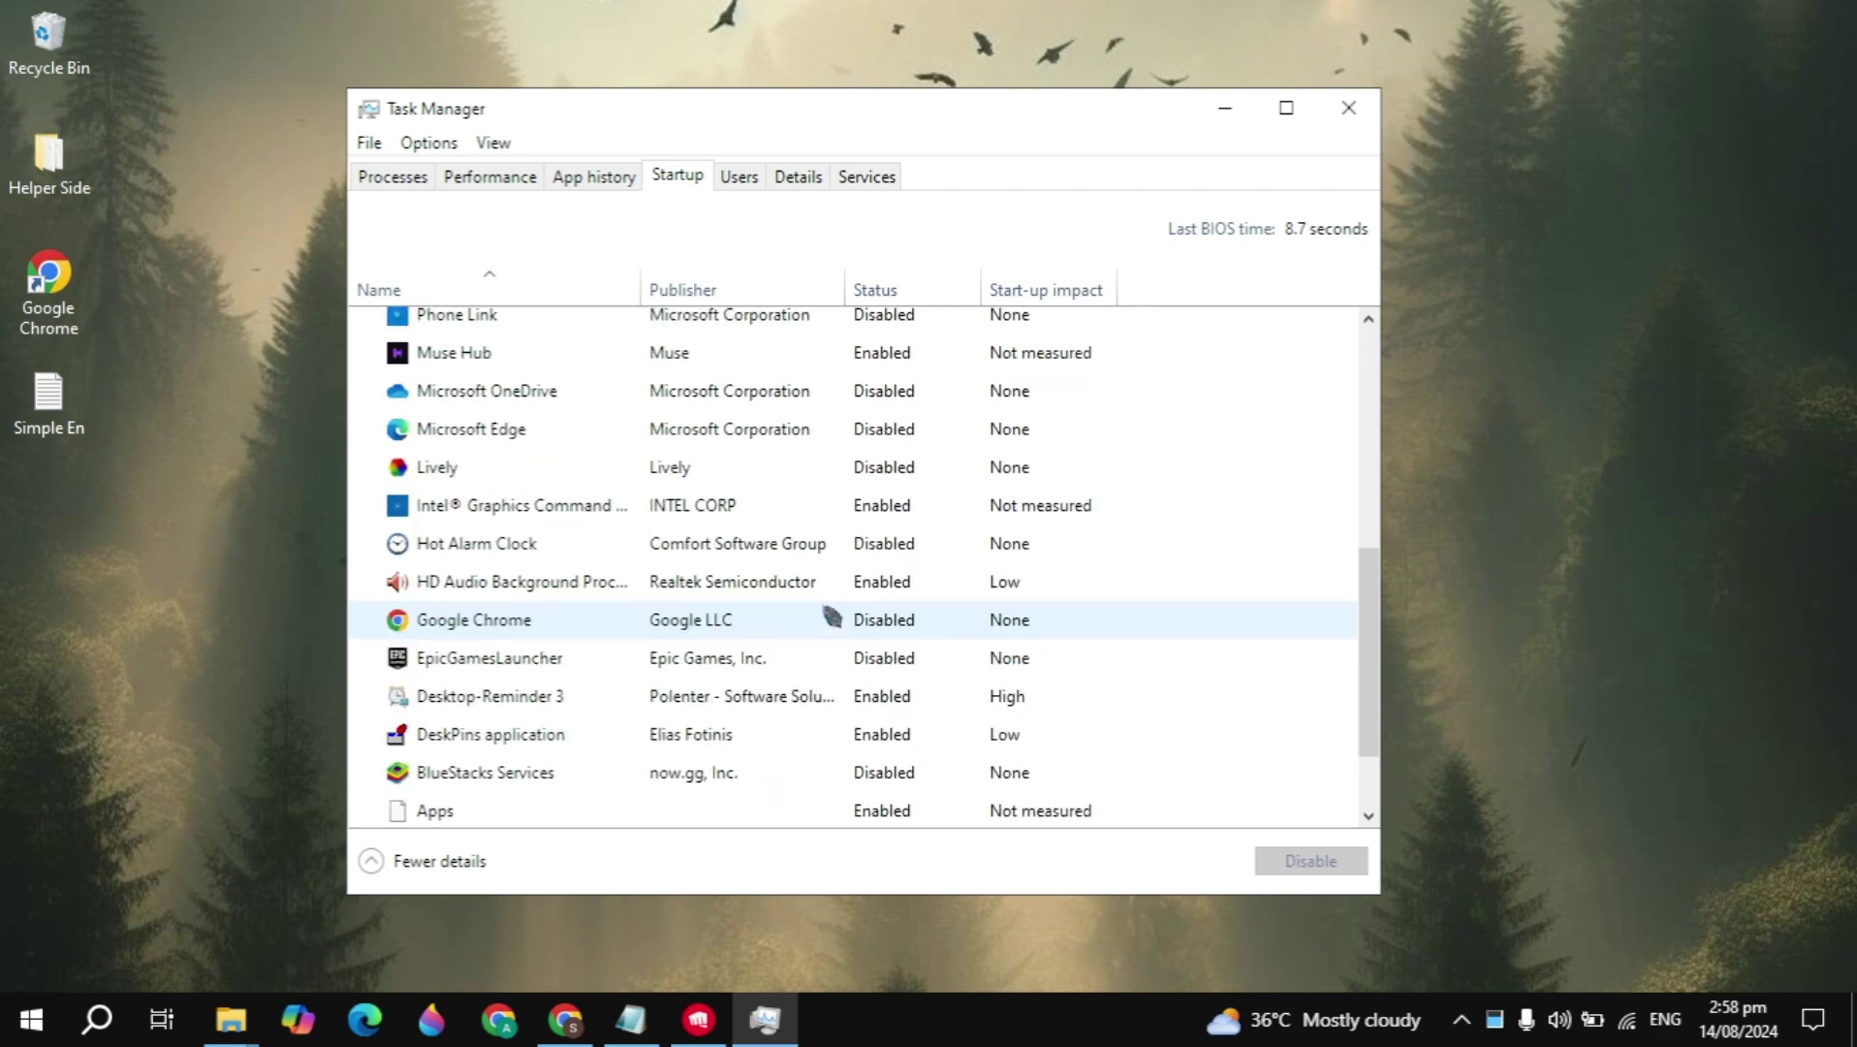
pyautogui.scroll(-2, 832, 615)
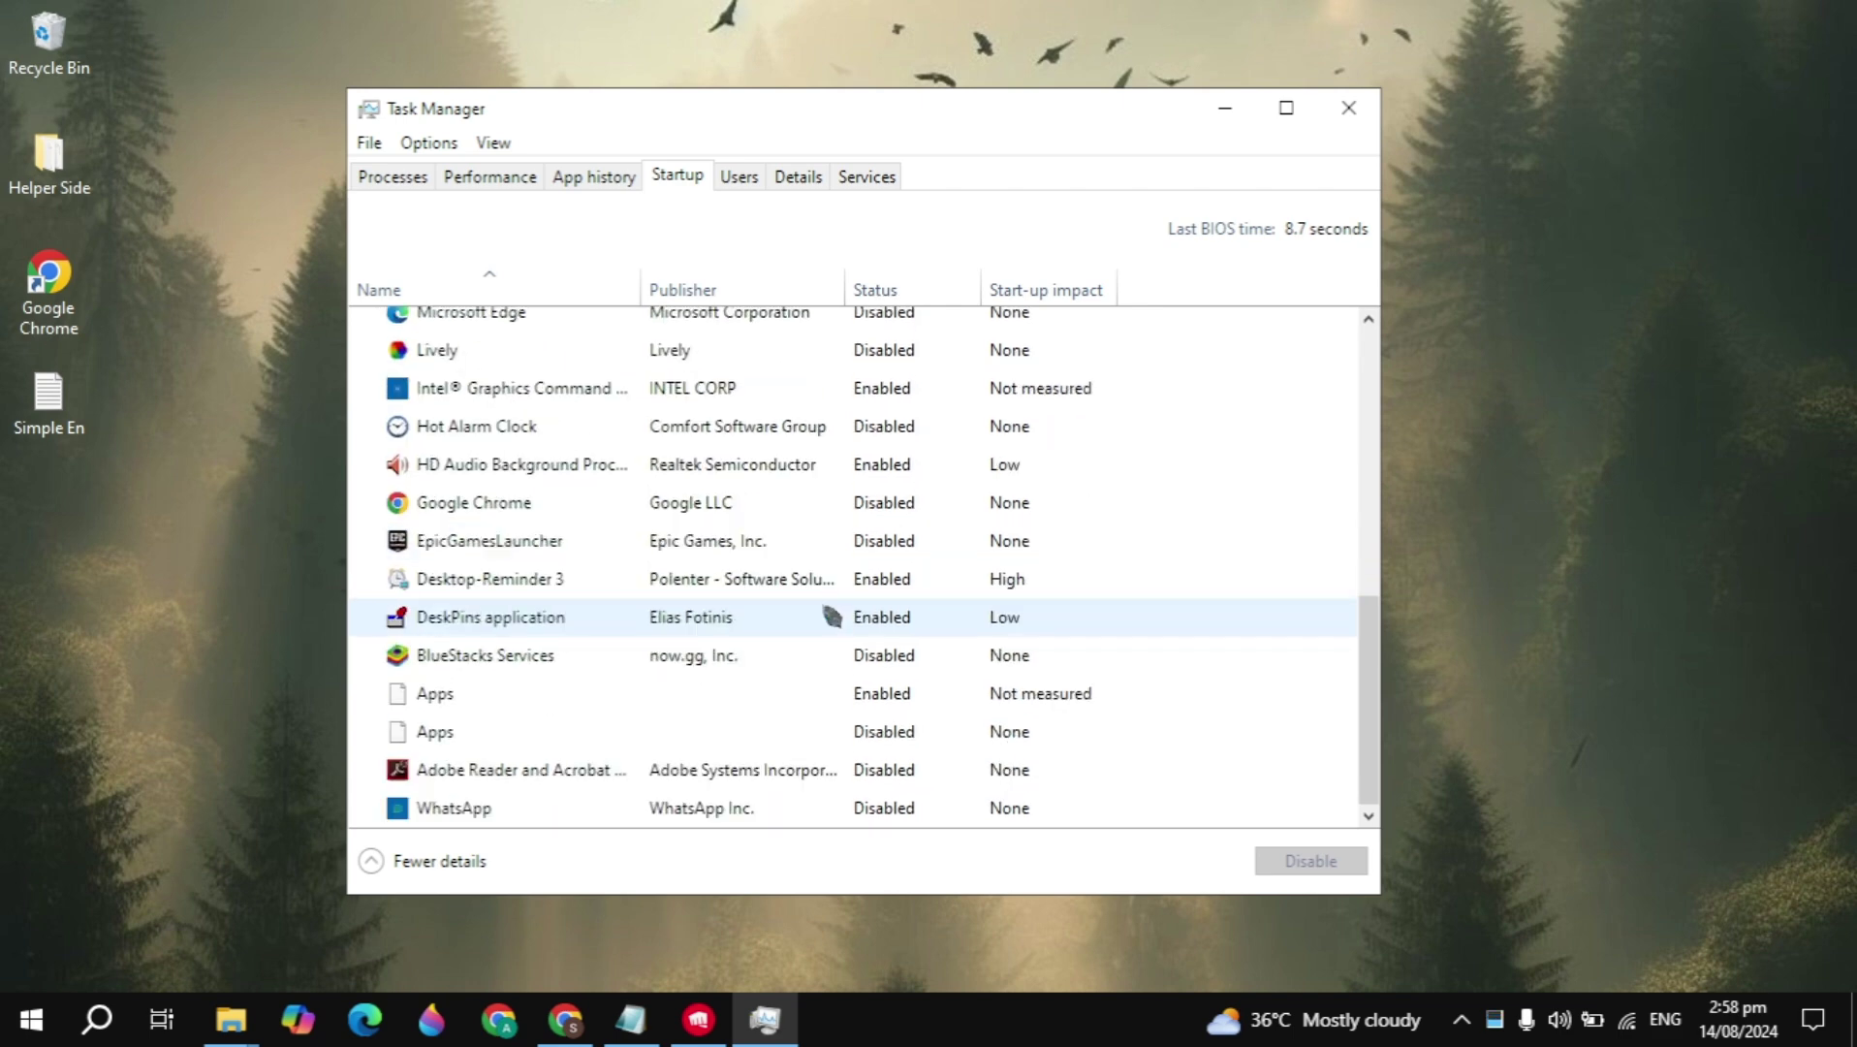
pyautogui.scroll(6, 832, 614)
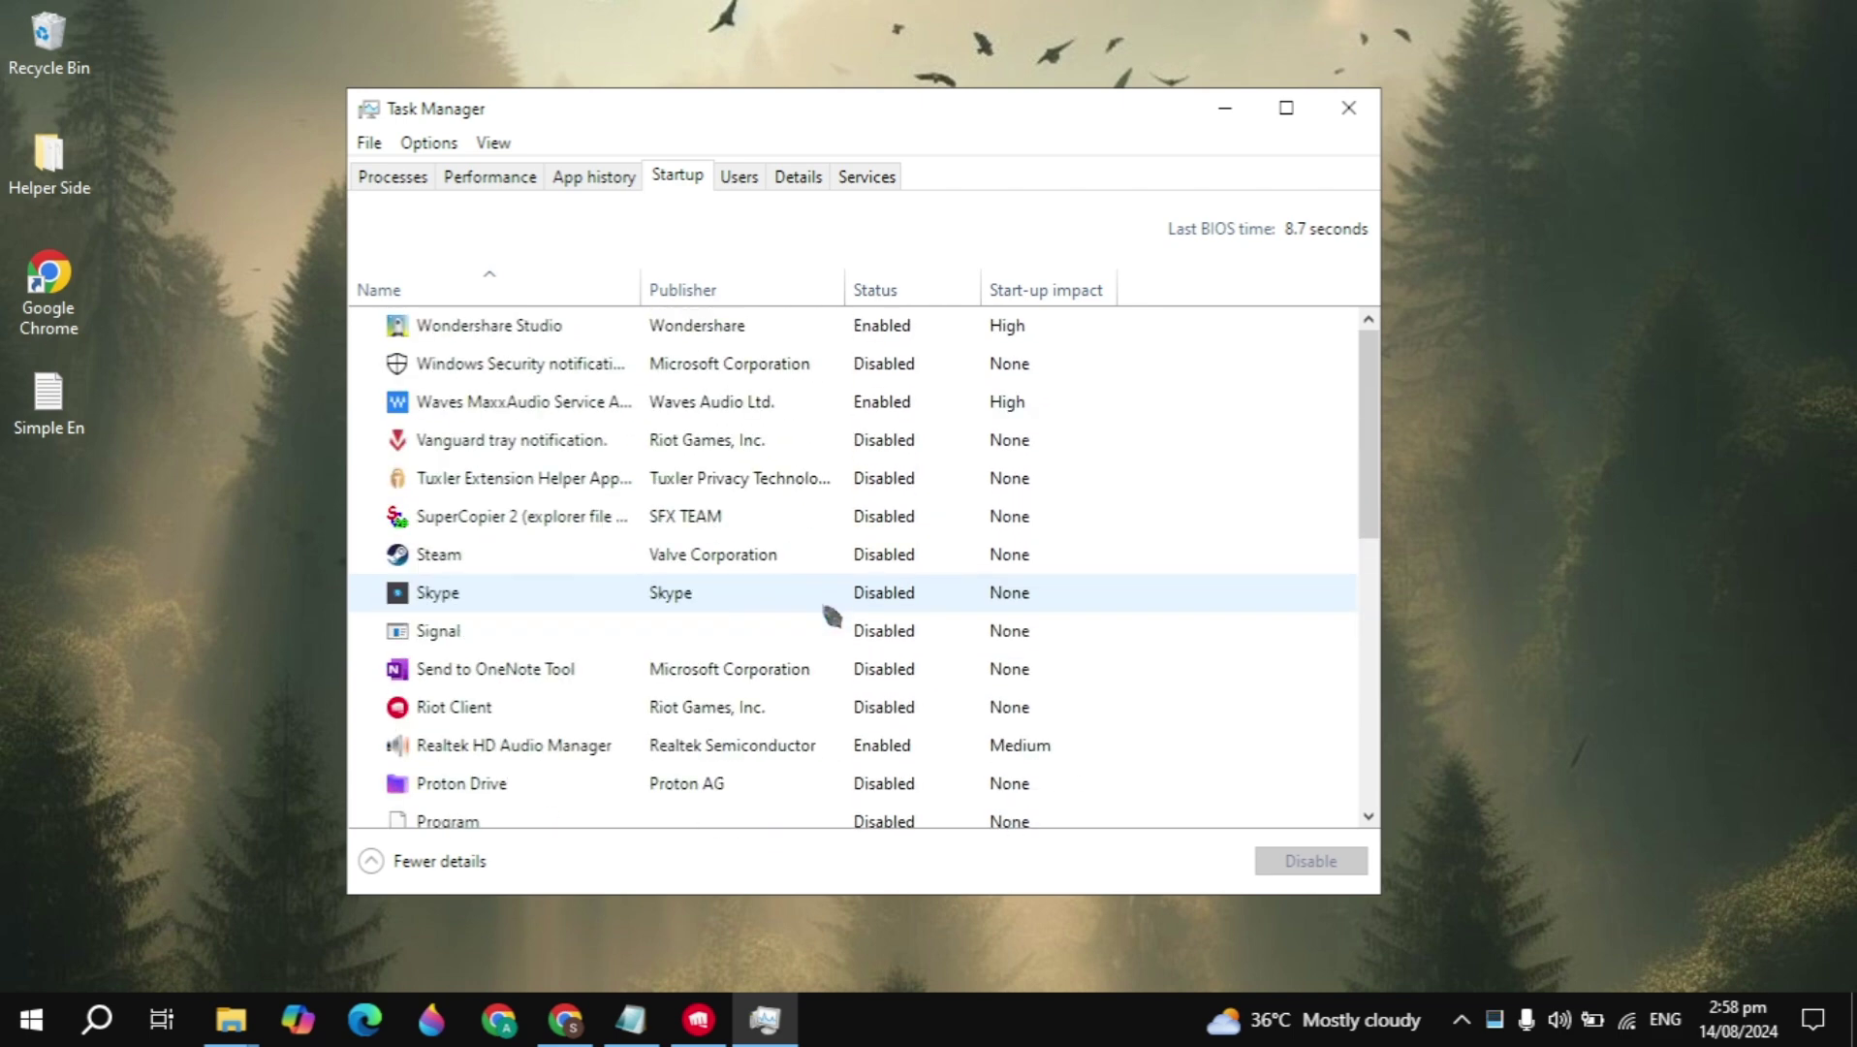
pyautogui.scroll(-1, 832, 614)
pyautogui.scroll(1, 832, 614)
pyautogui.scroll(-2, 831, 615)
pyautogui.scroll(1, 832, 615)
pyautogui.scroll(-2, 832, 615)
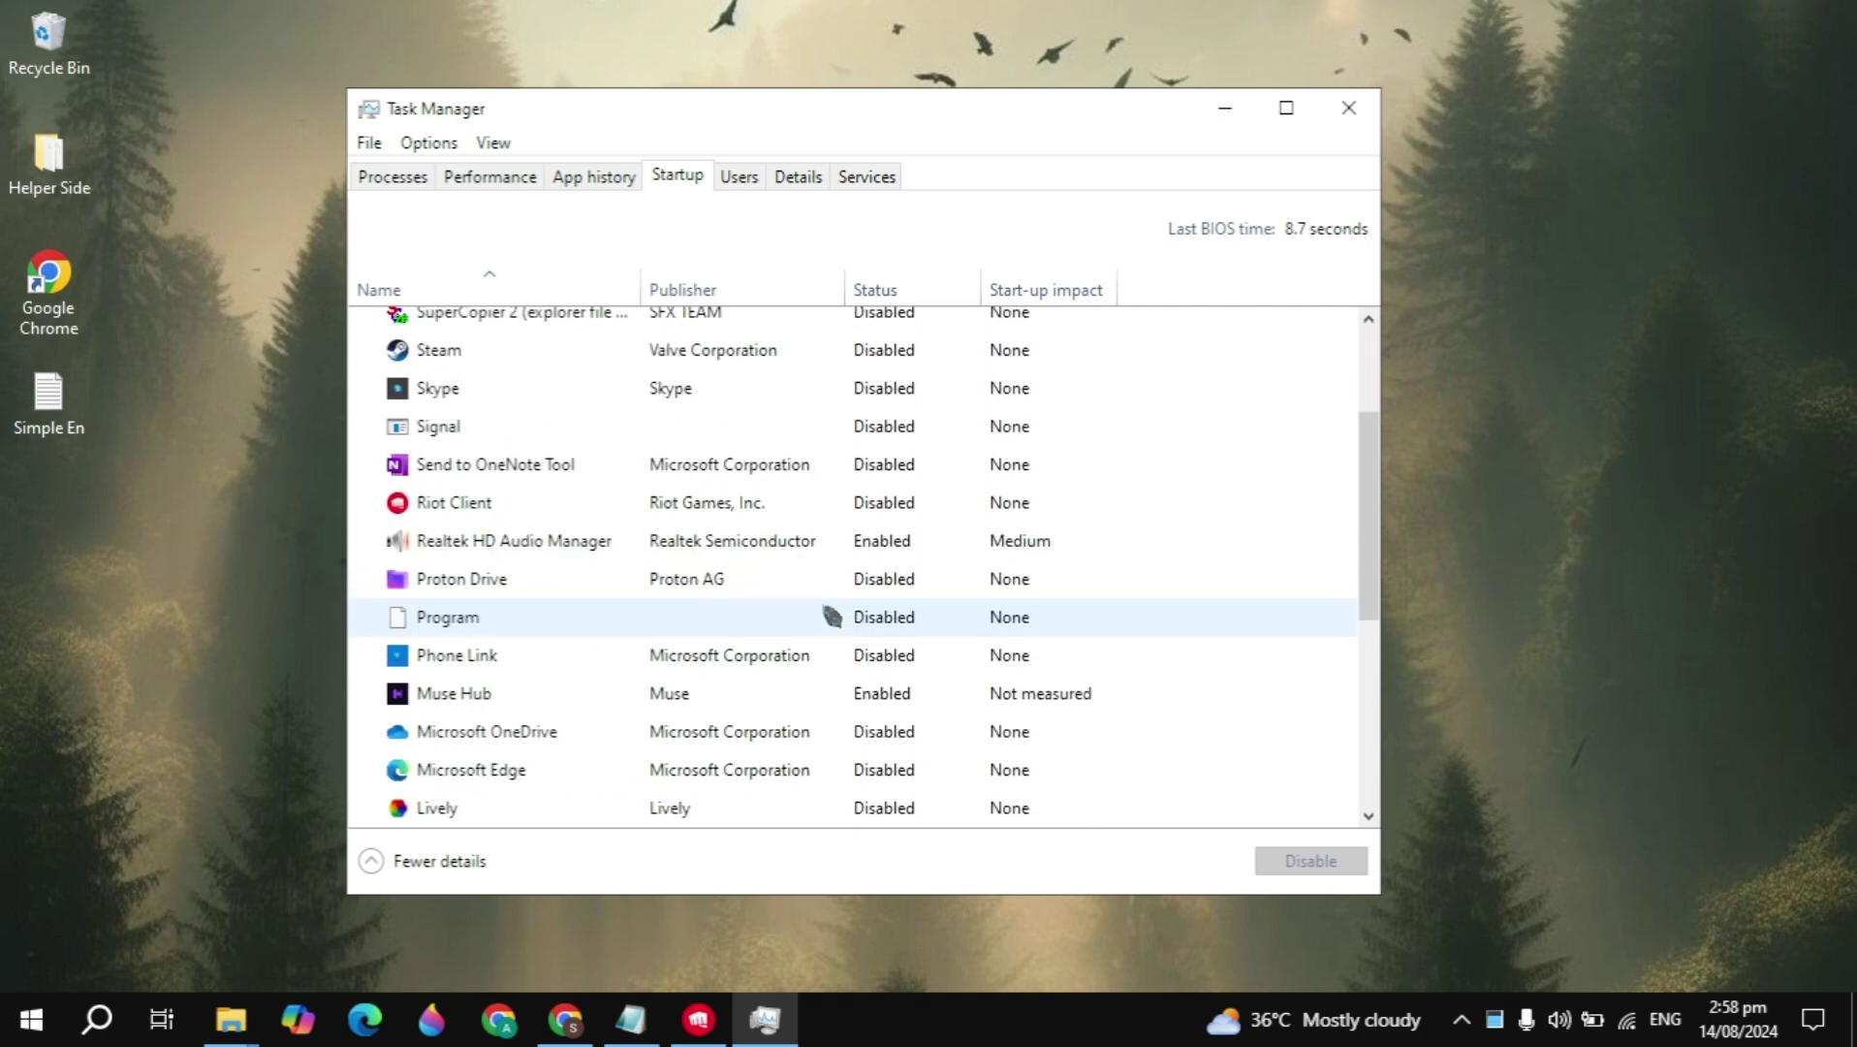
pyautogui.scroll(2, 831, 615)
pyautogui.scroll(-1, 831, 614)
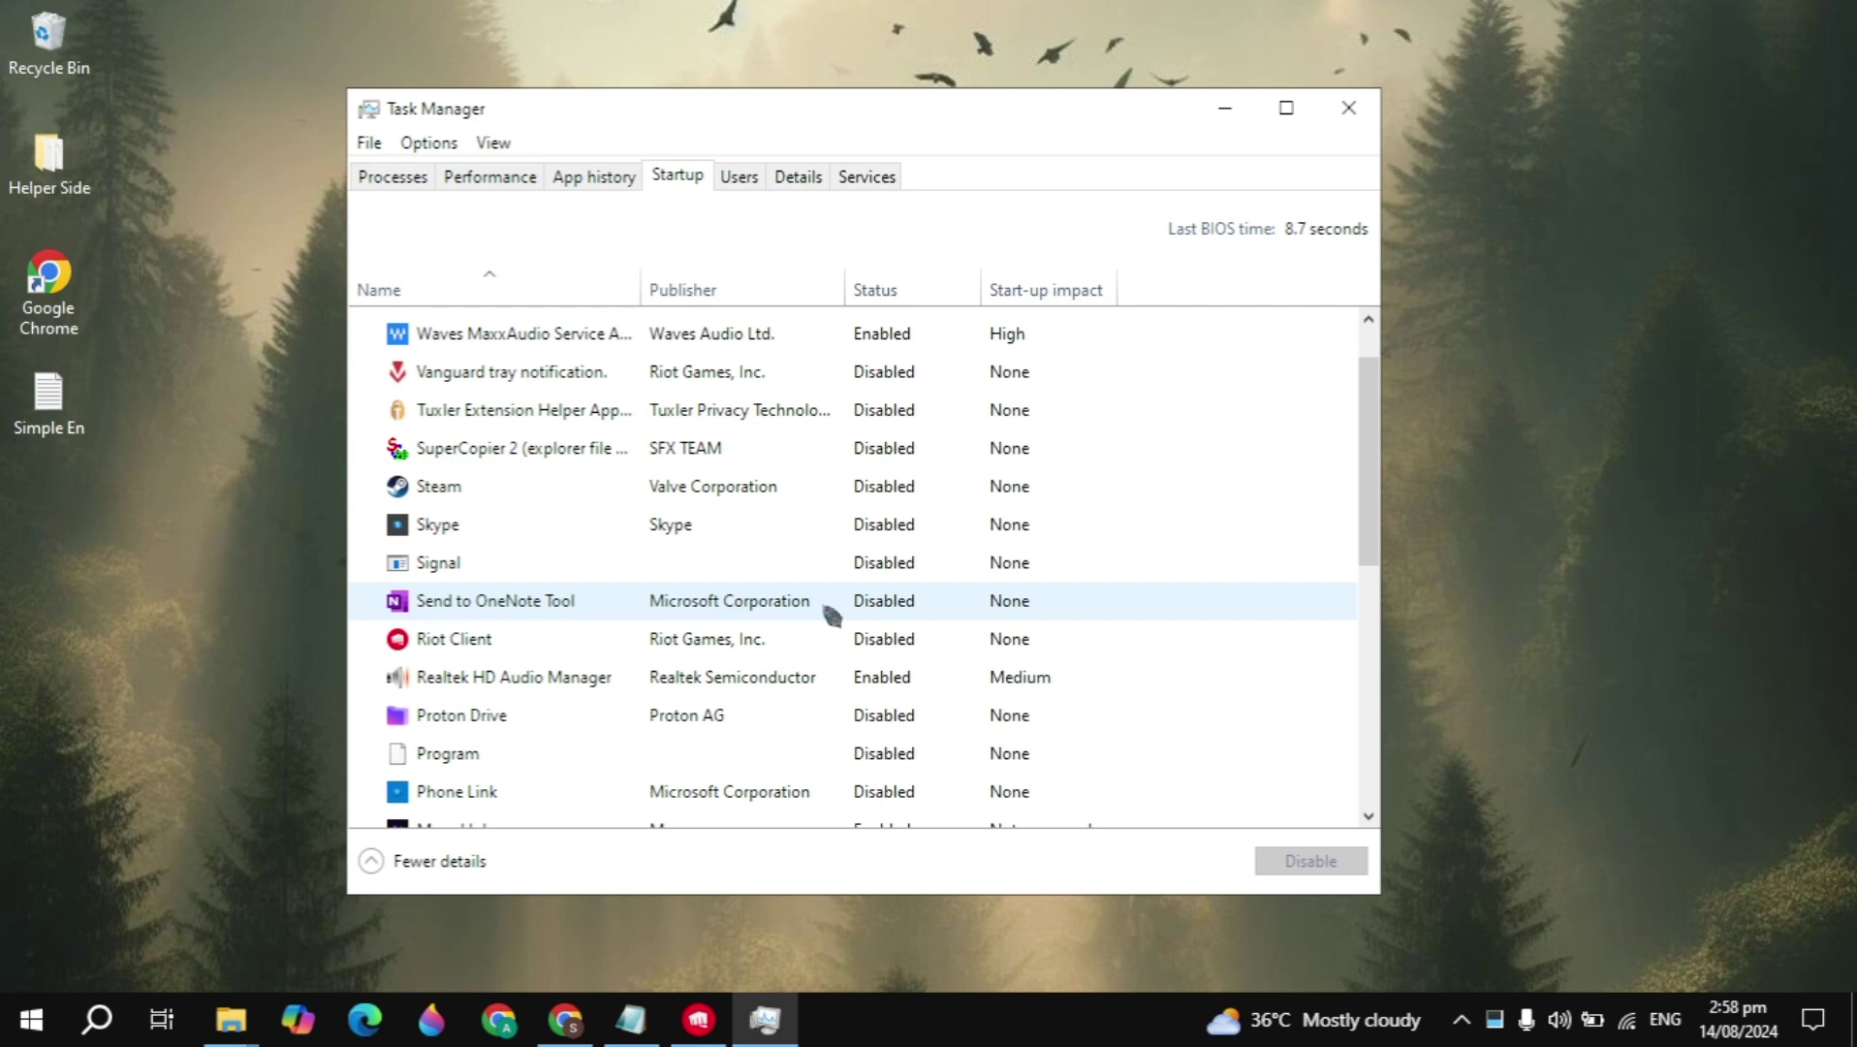
pyautogui.rightClick(740, 452)
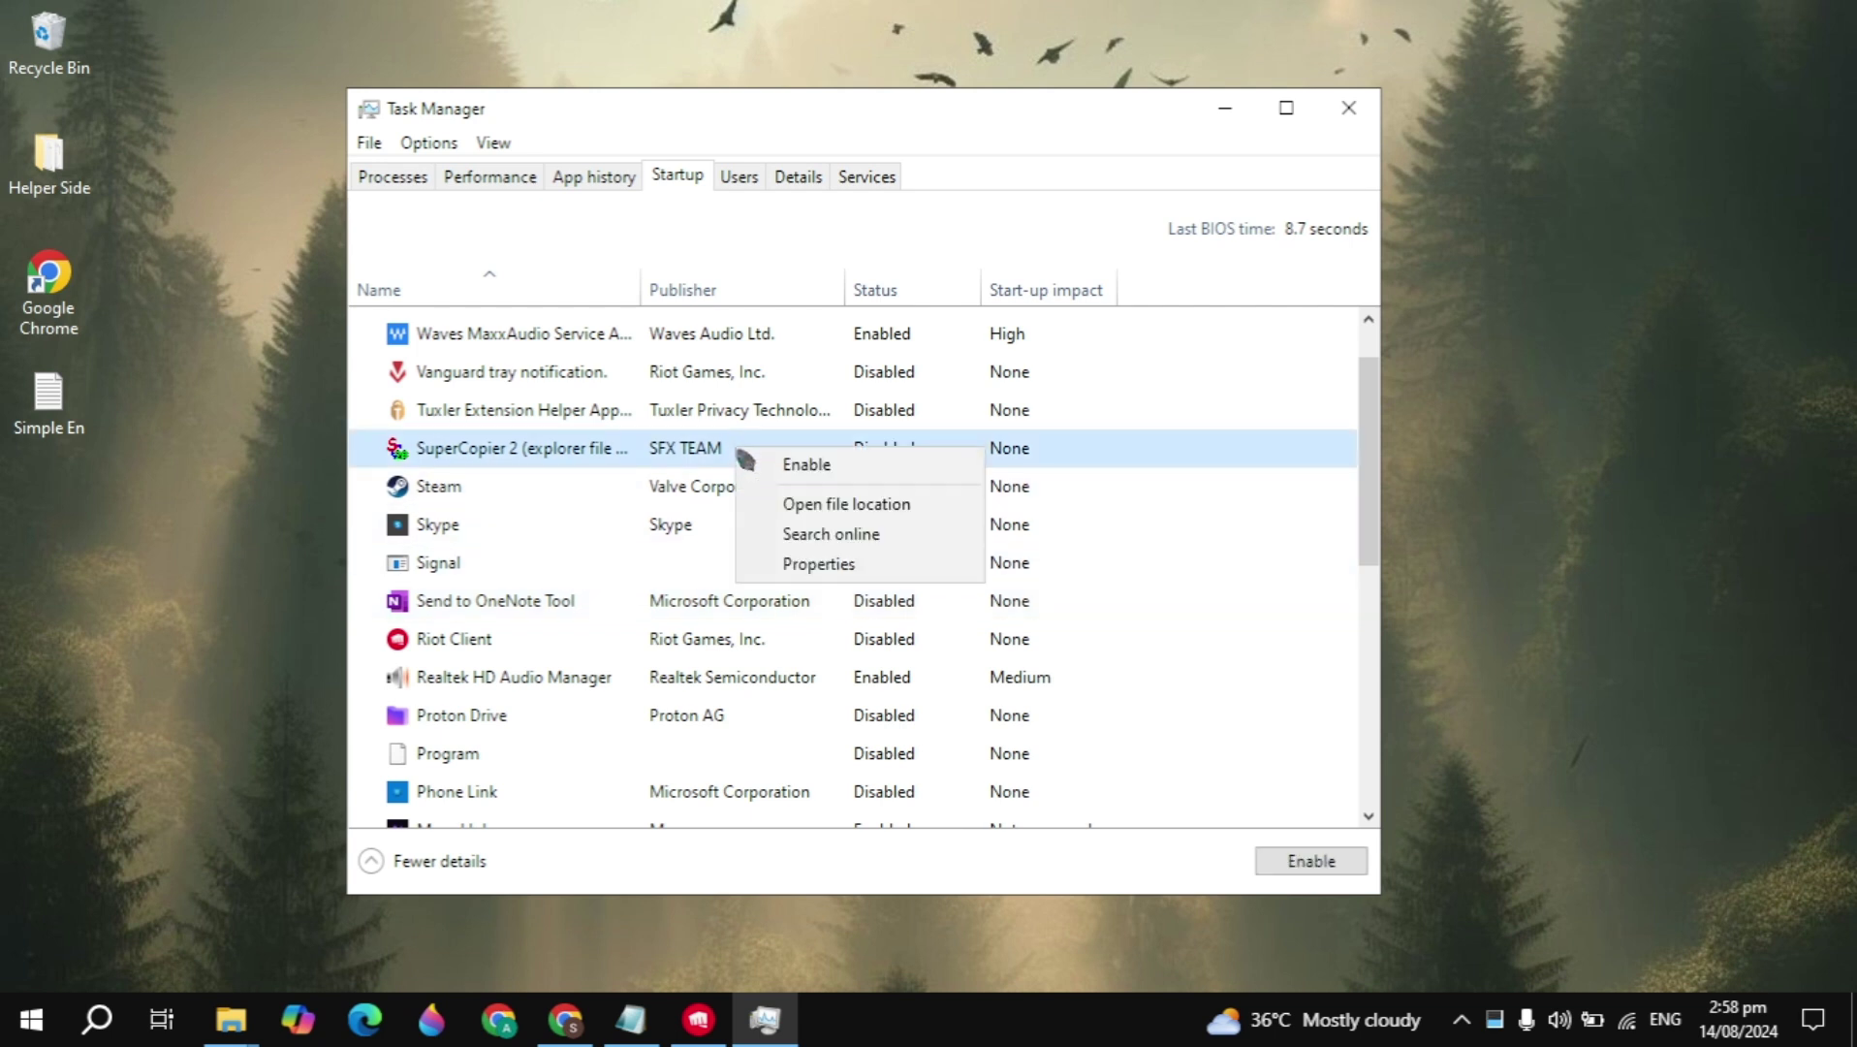
pyautogui.click(603, 454)
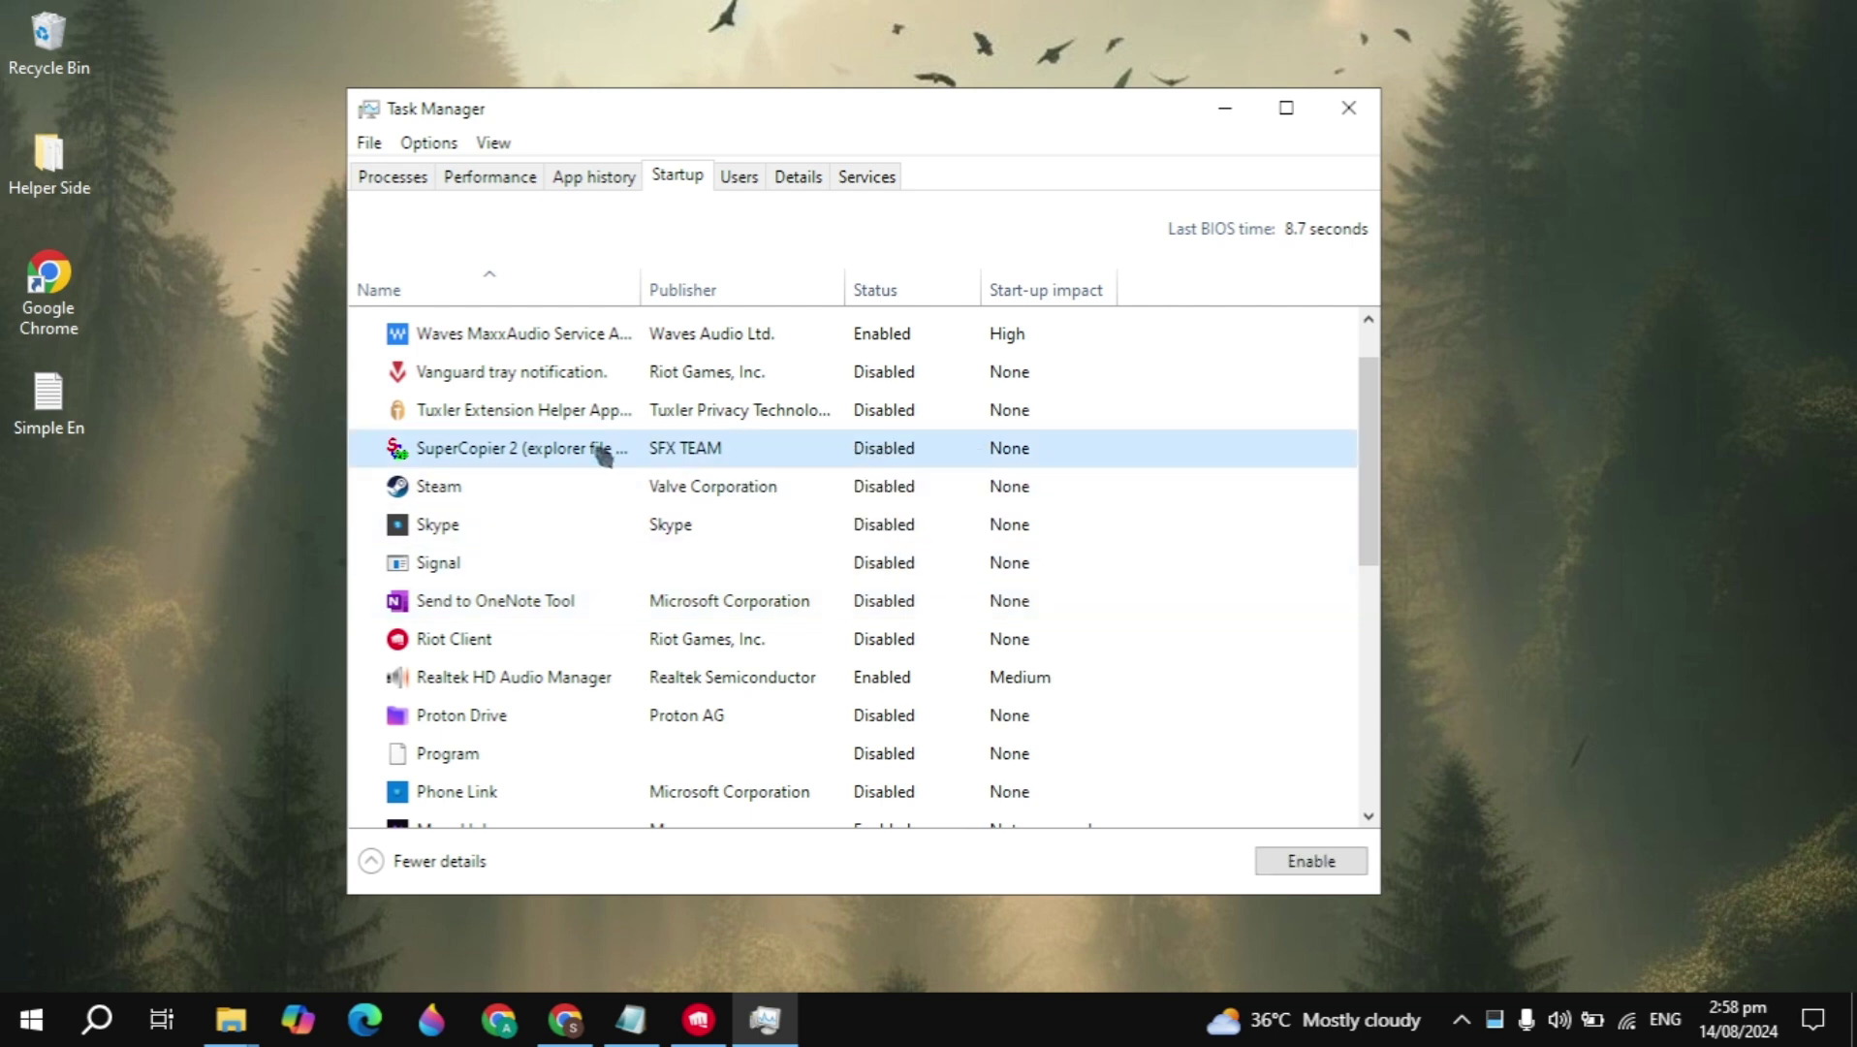
# Inspect the Realtek HD Audio Manager and Windows Security entries unchanged, then close Task Manager.
pyautogui.click(645, 694)
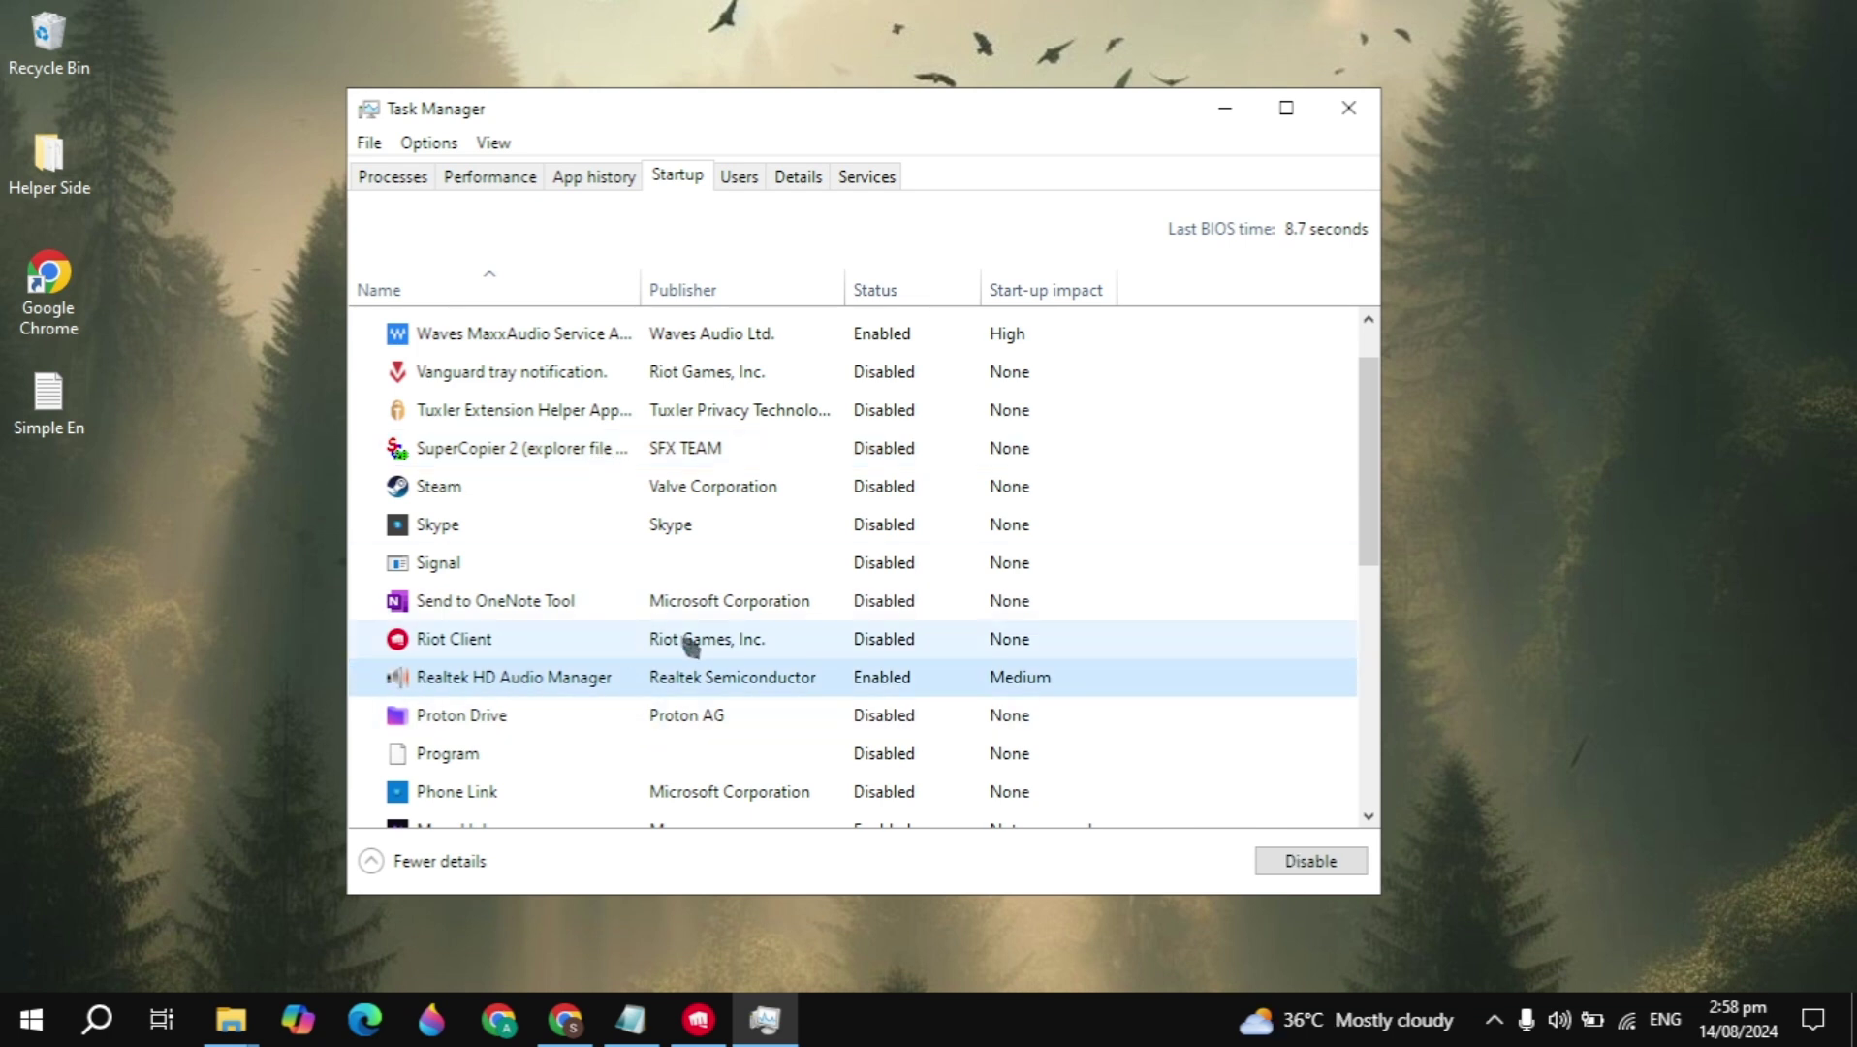
pyautogui.scroll(1, 688, 644)
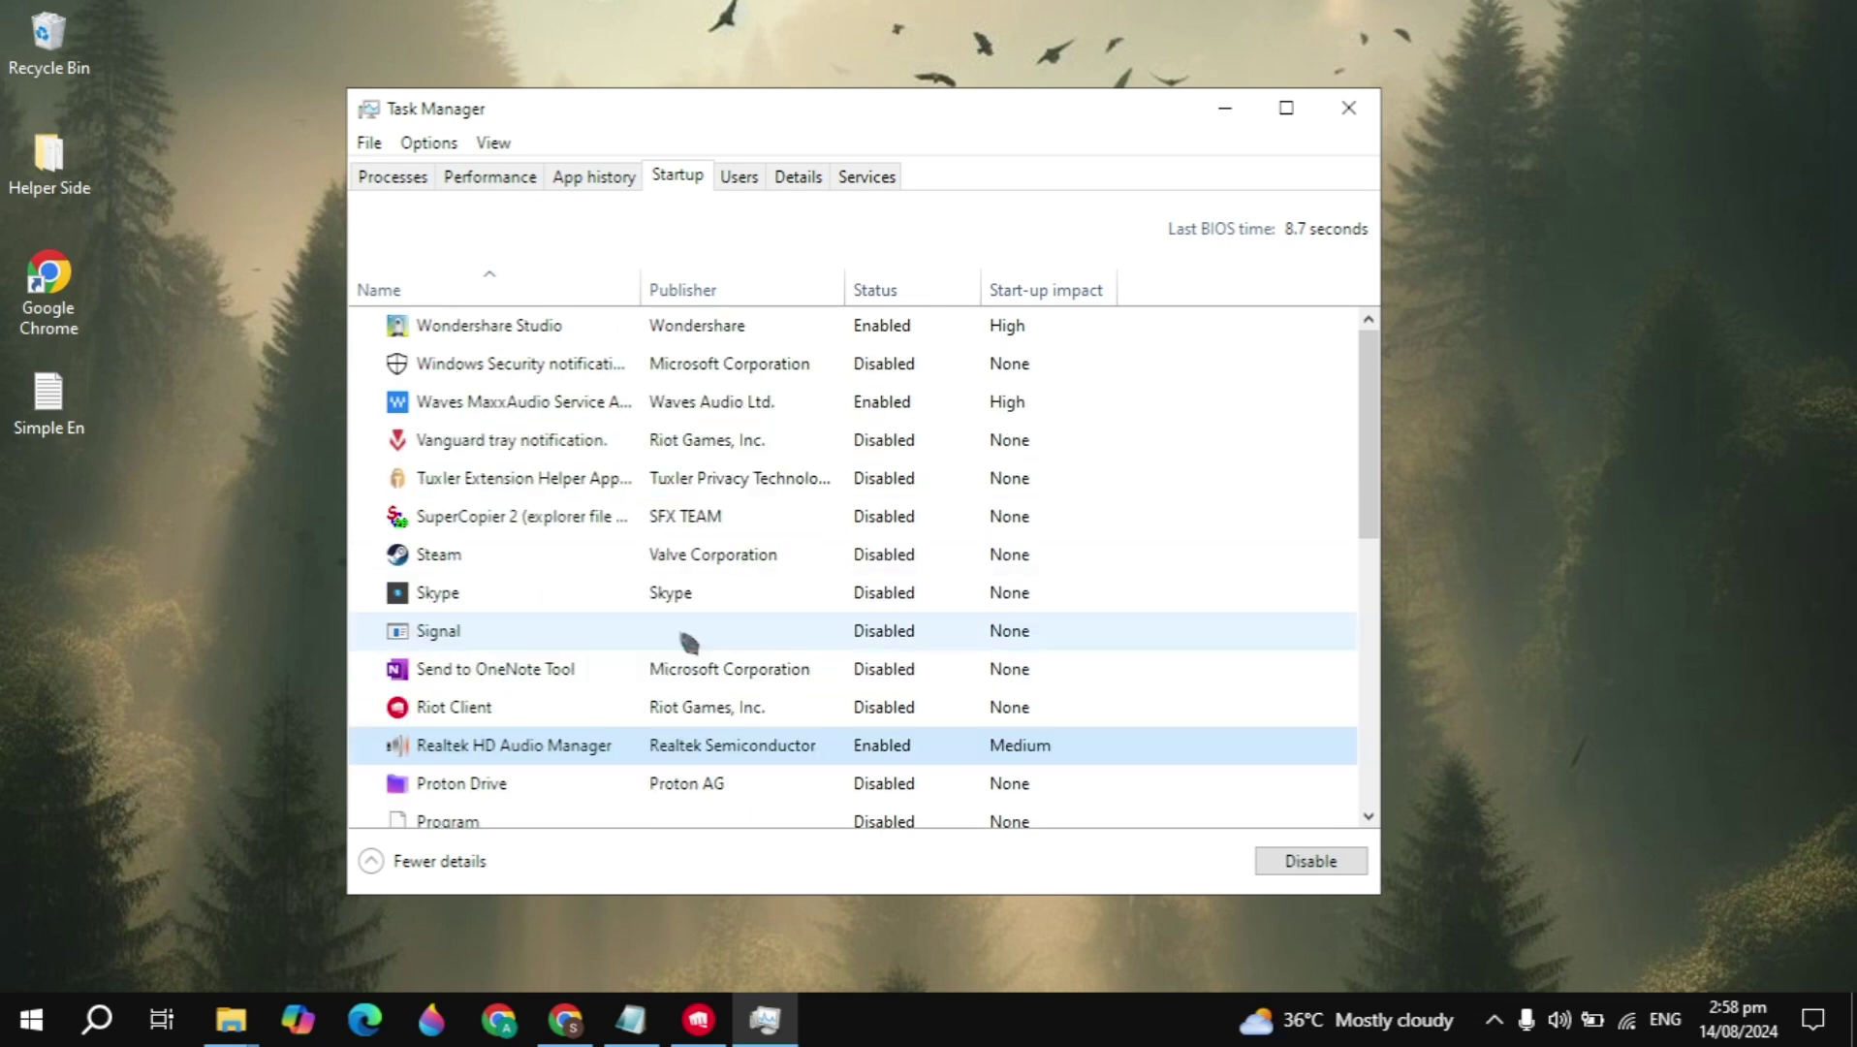
pyautogui.click(477, 373)
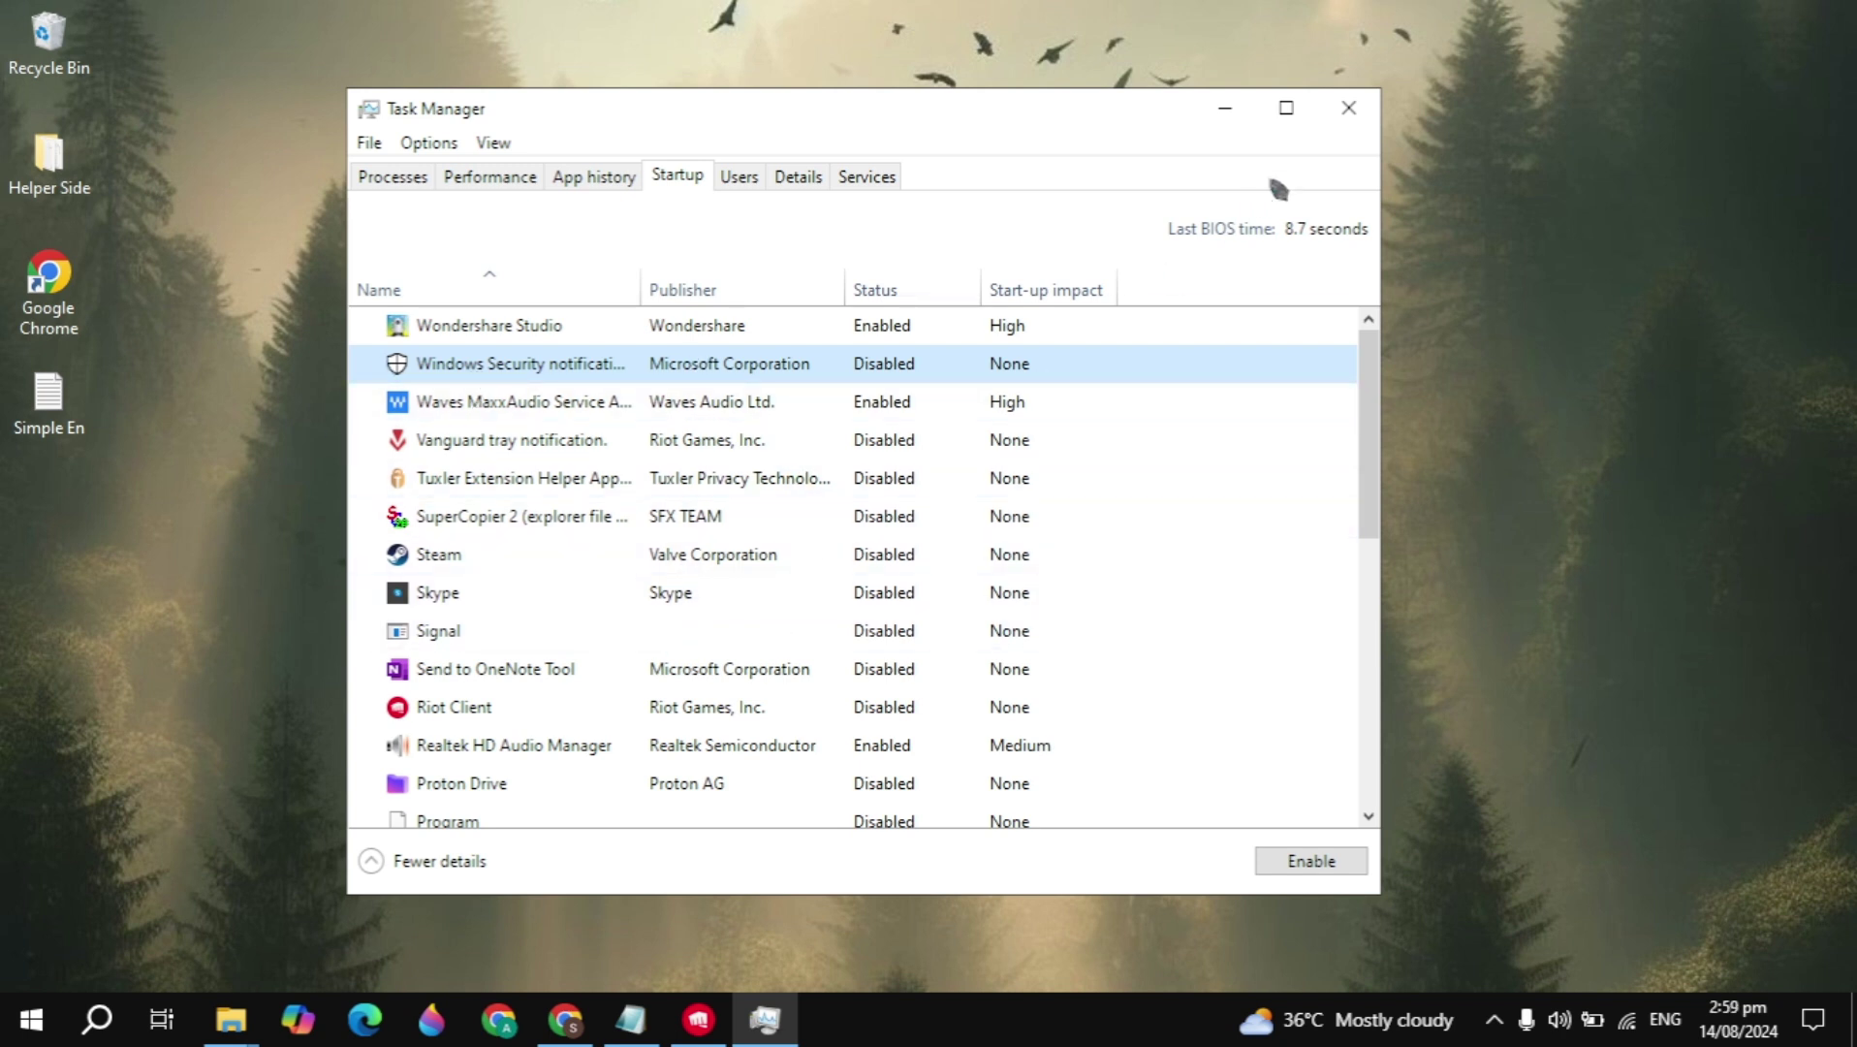
pyautogui.click(1360, 123)
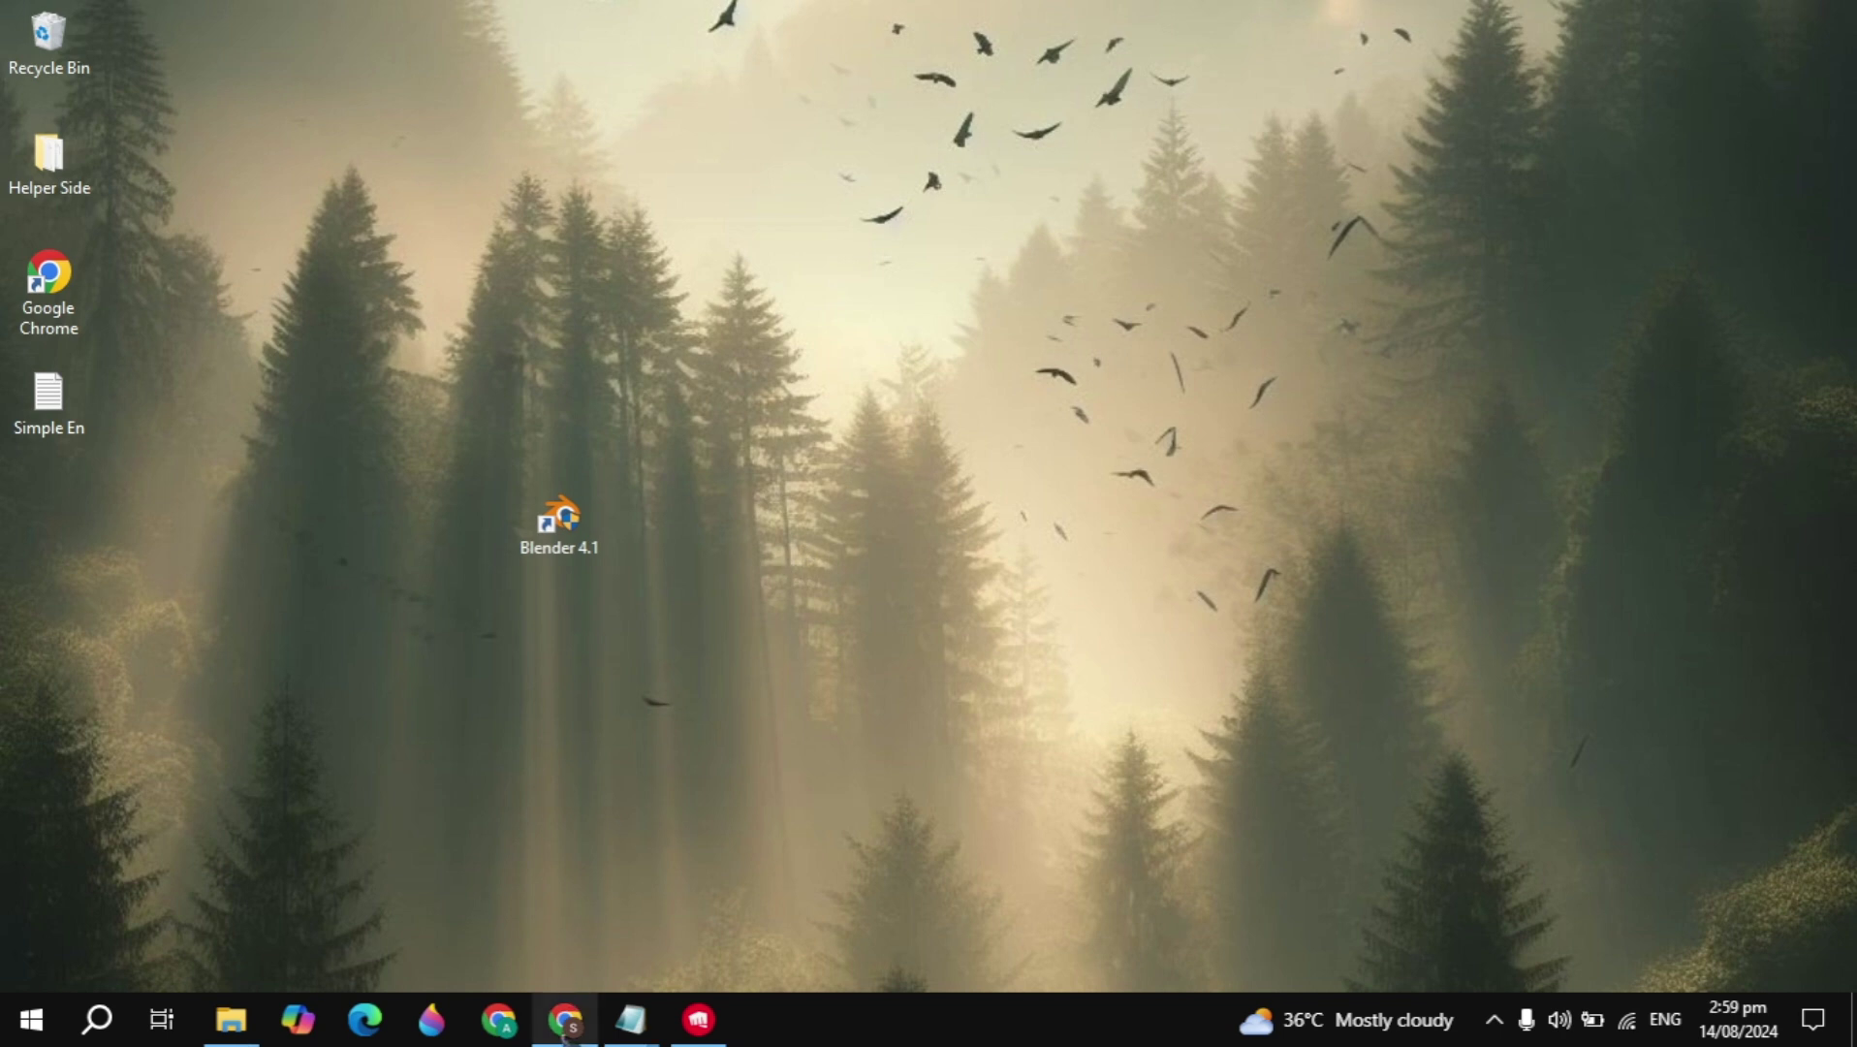
# Review blender.org's Windows system requirements in Chrome, then minimize the browser to the desktop.
pyautogui.click(565, 1019)
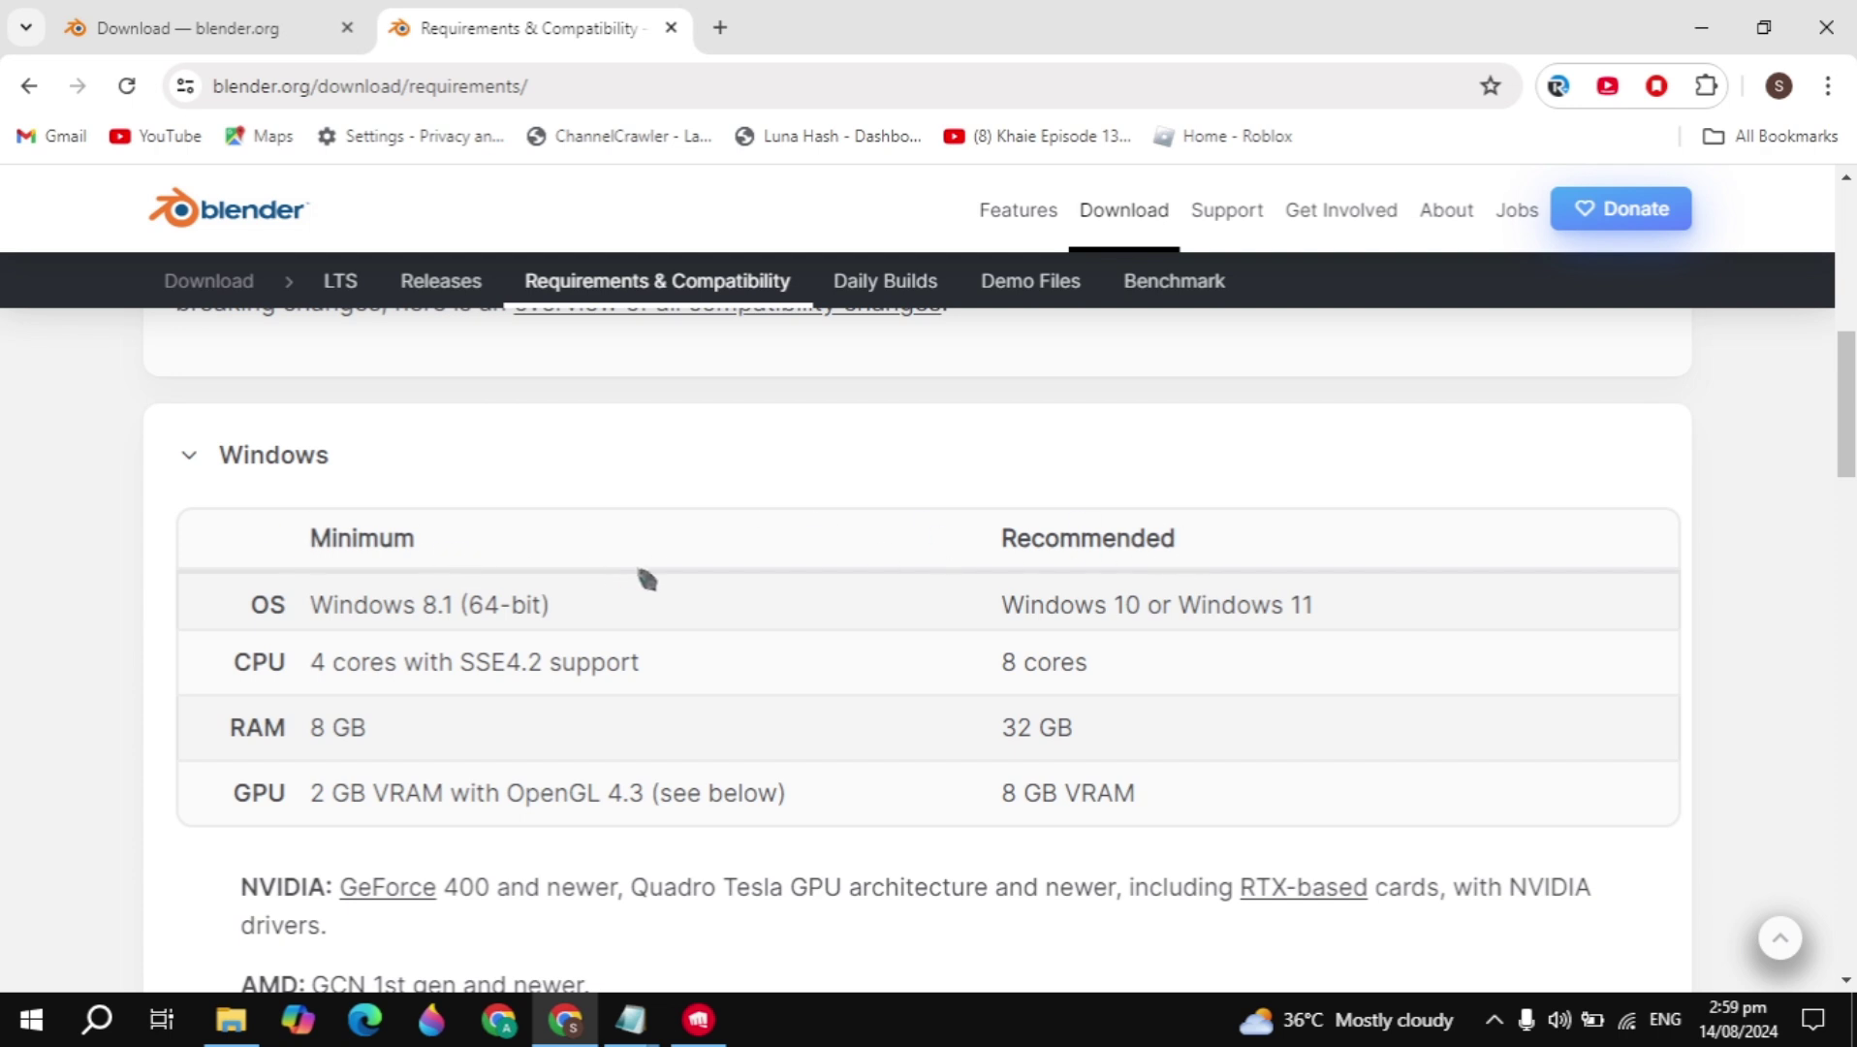
pyautogui.click(1701, 27)
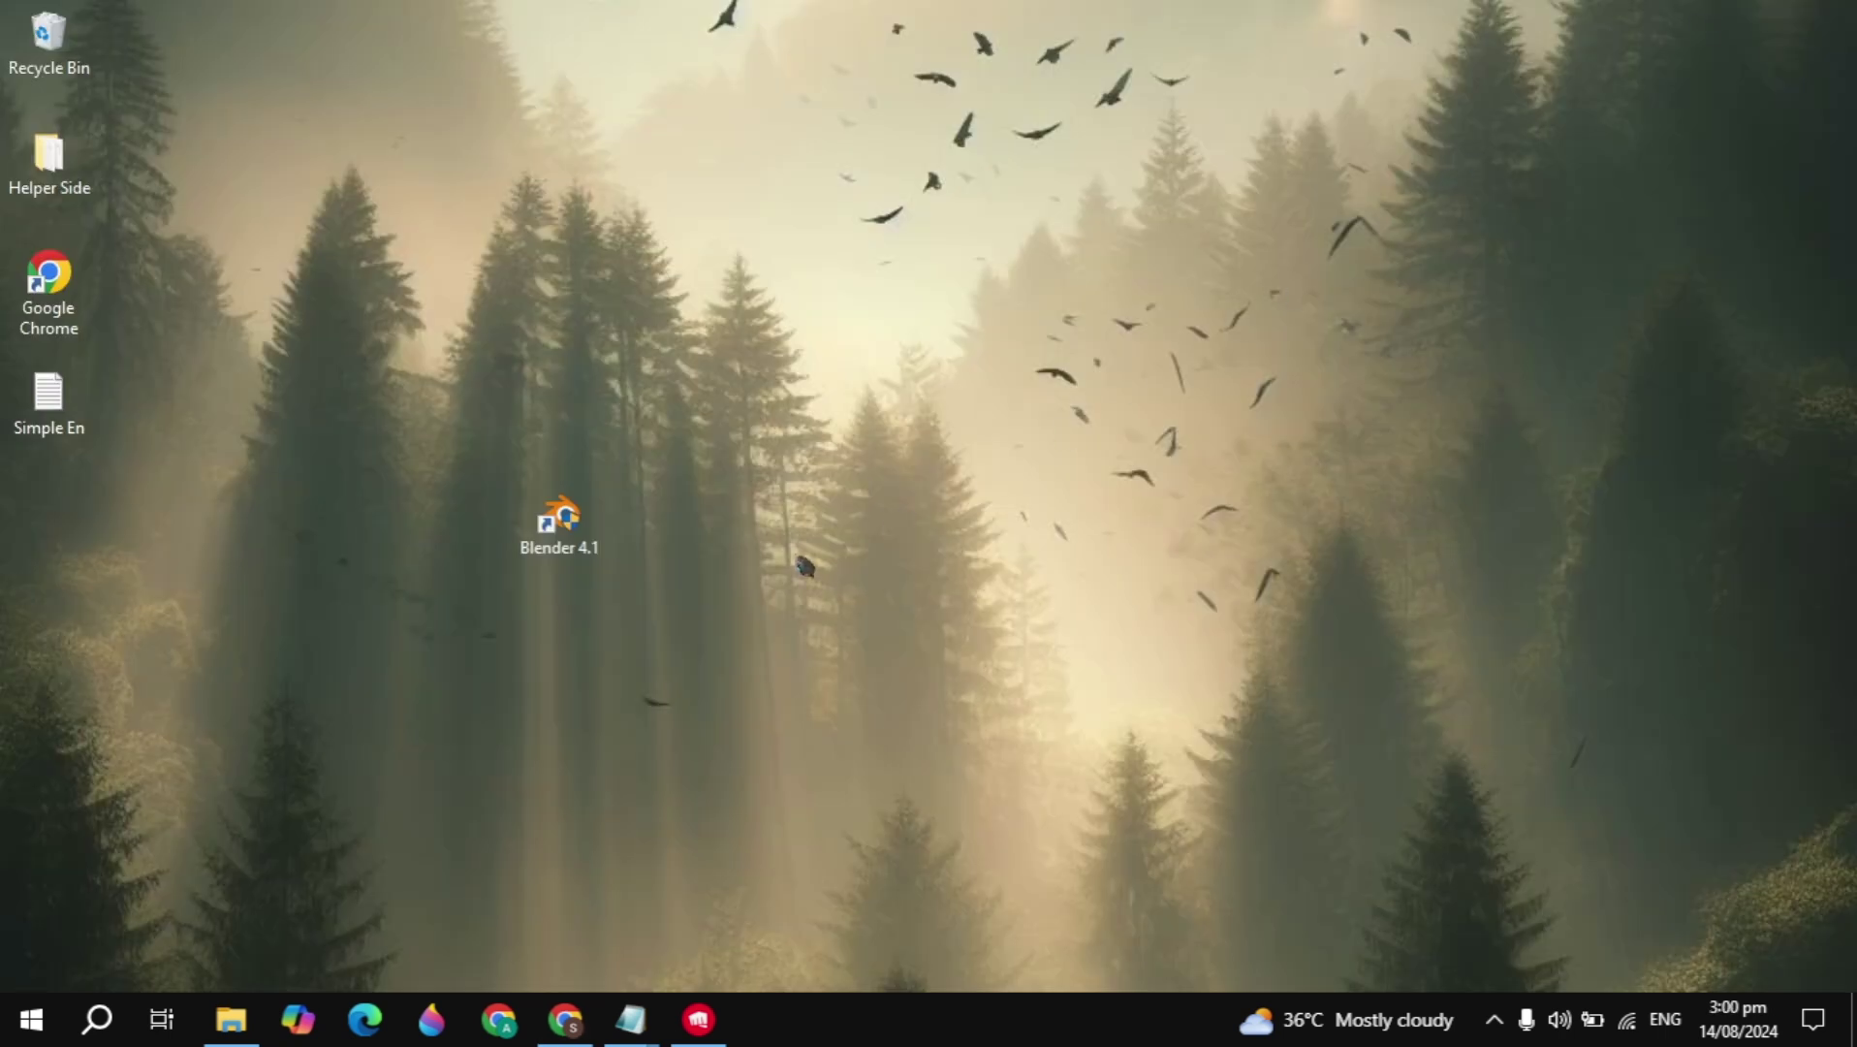
pyautogui.click(565, 1019)
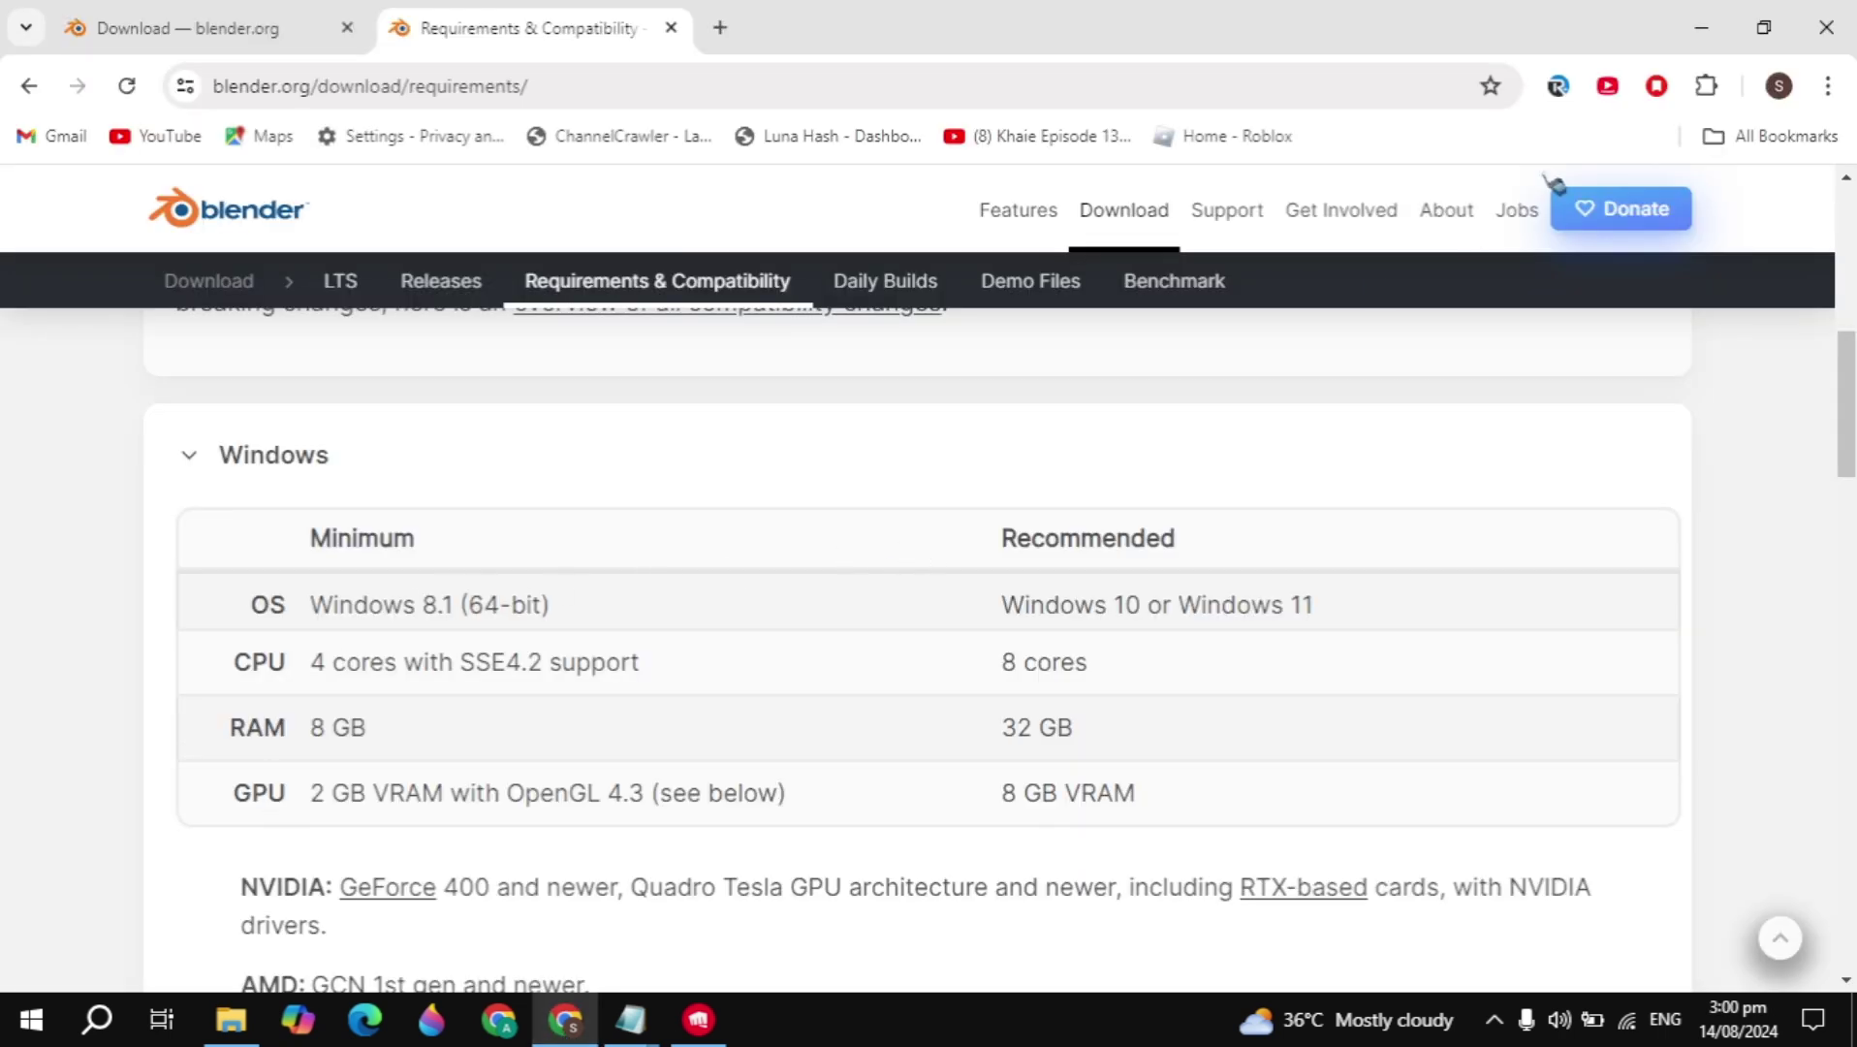
pyautogui.click(1701, 27)
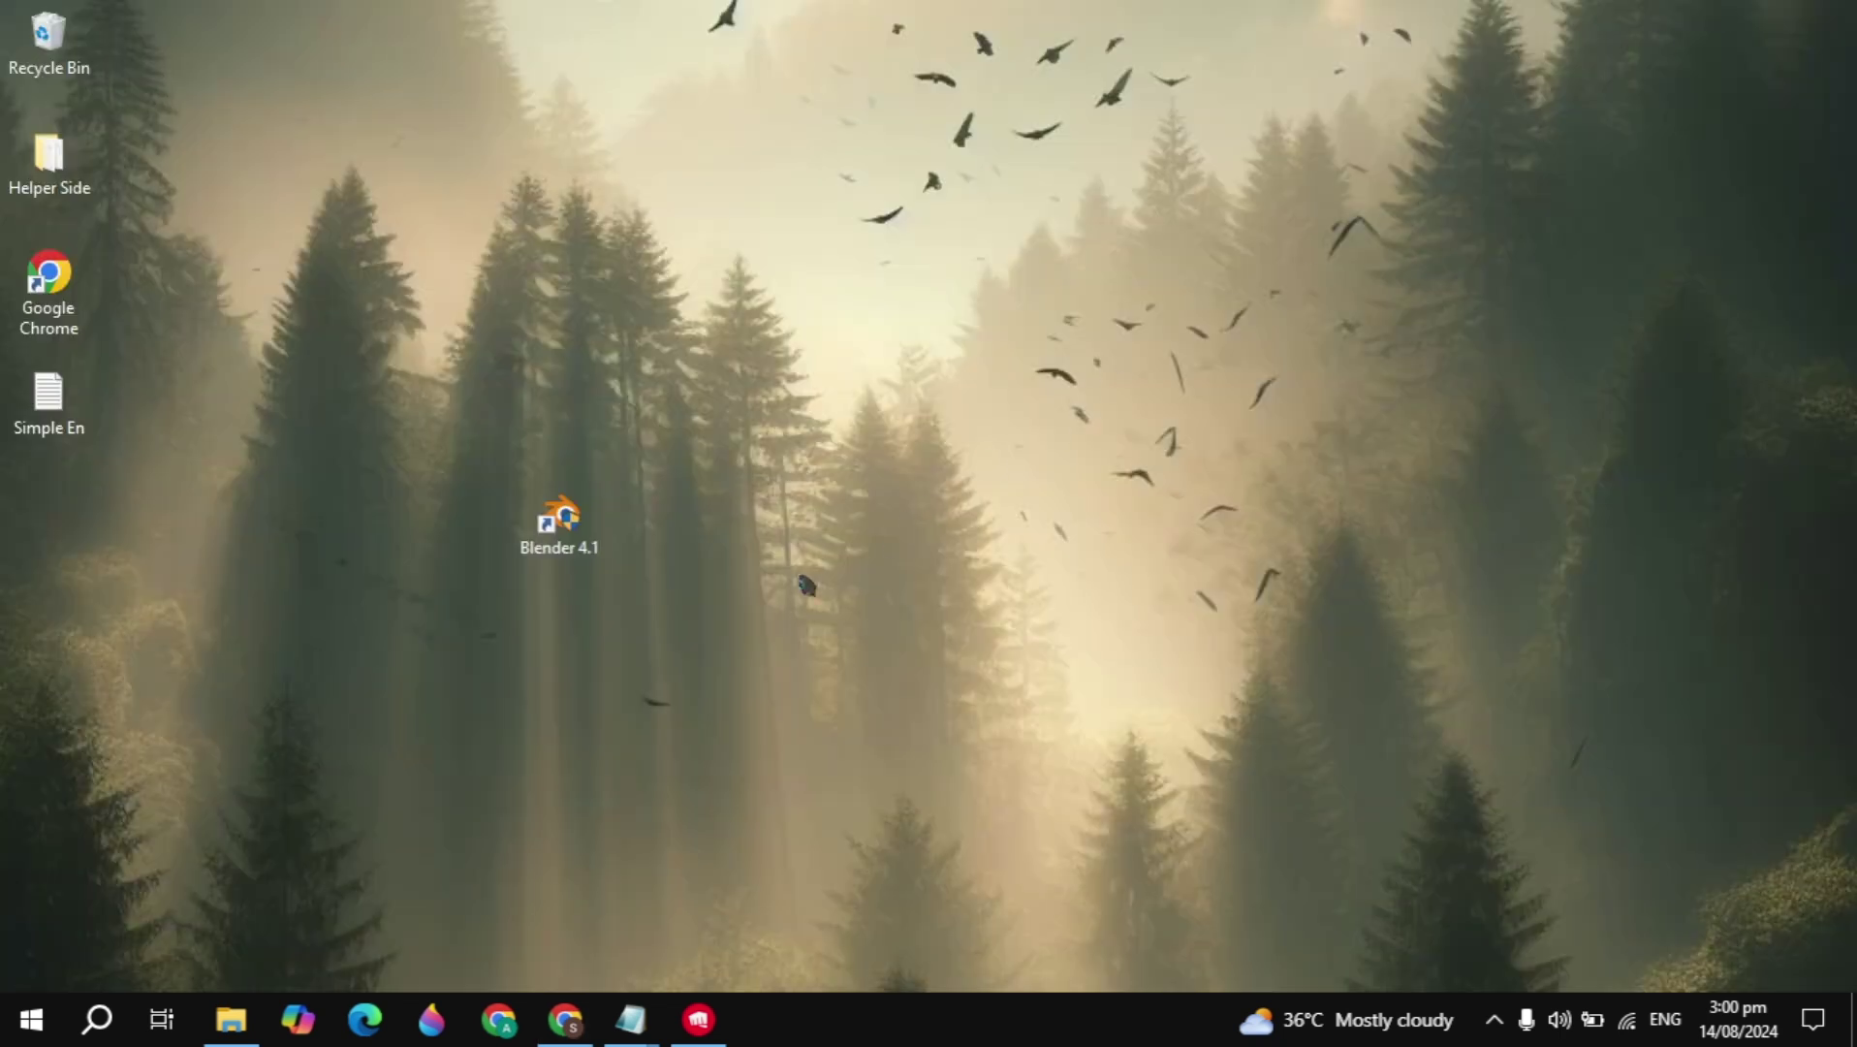
pyautogui.click(99, 1016)
pyautogui.write('UPDA')
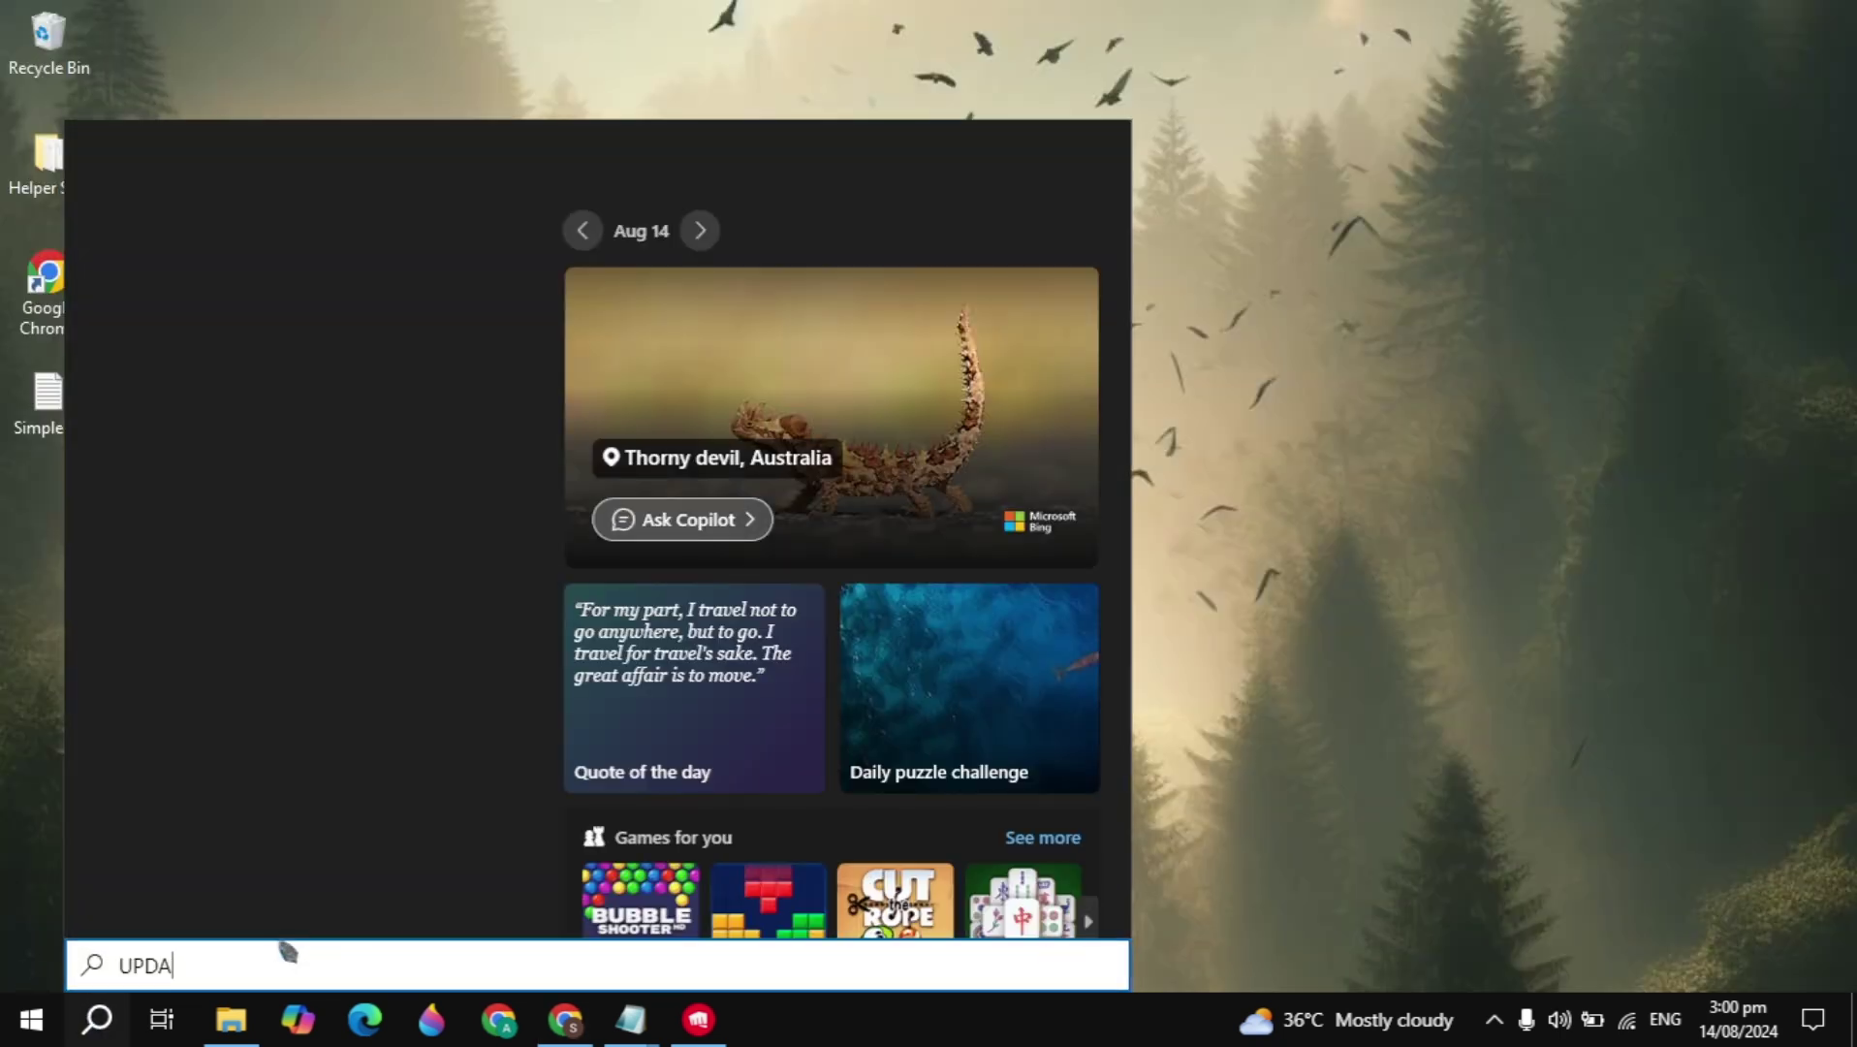
pyautogui.write('TE')
pyautogui.press('Return')
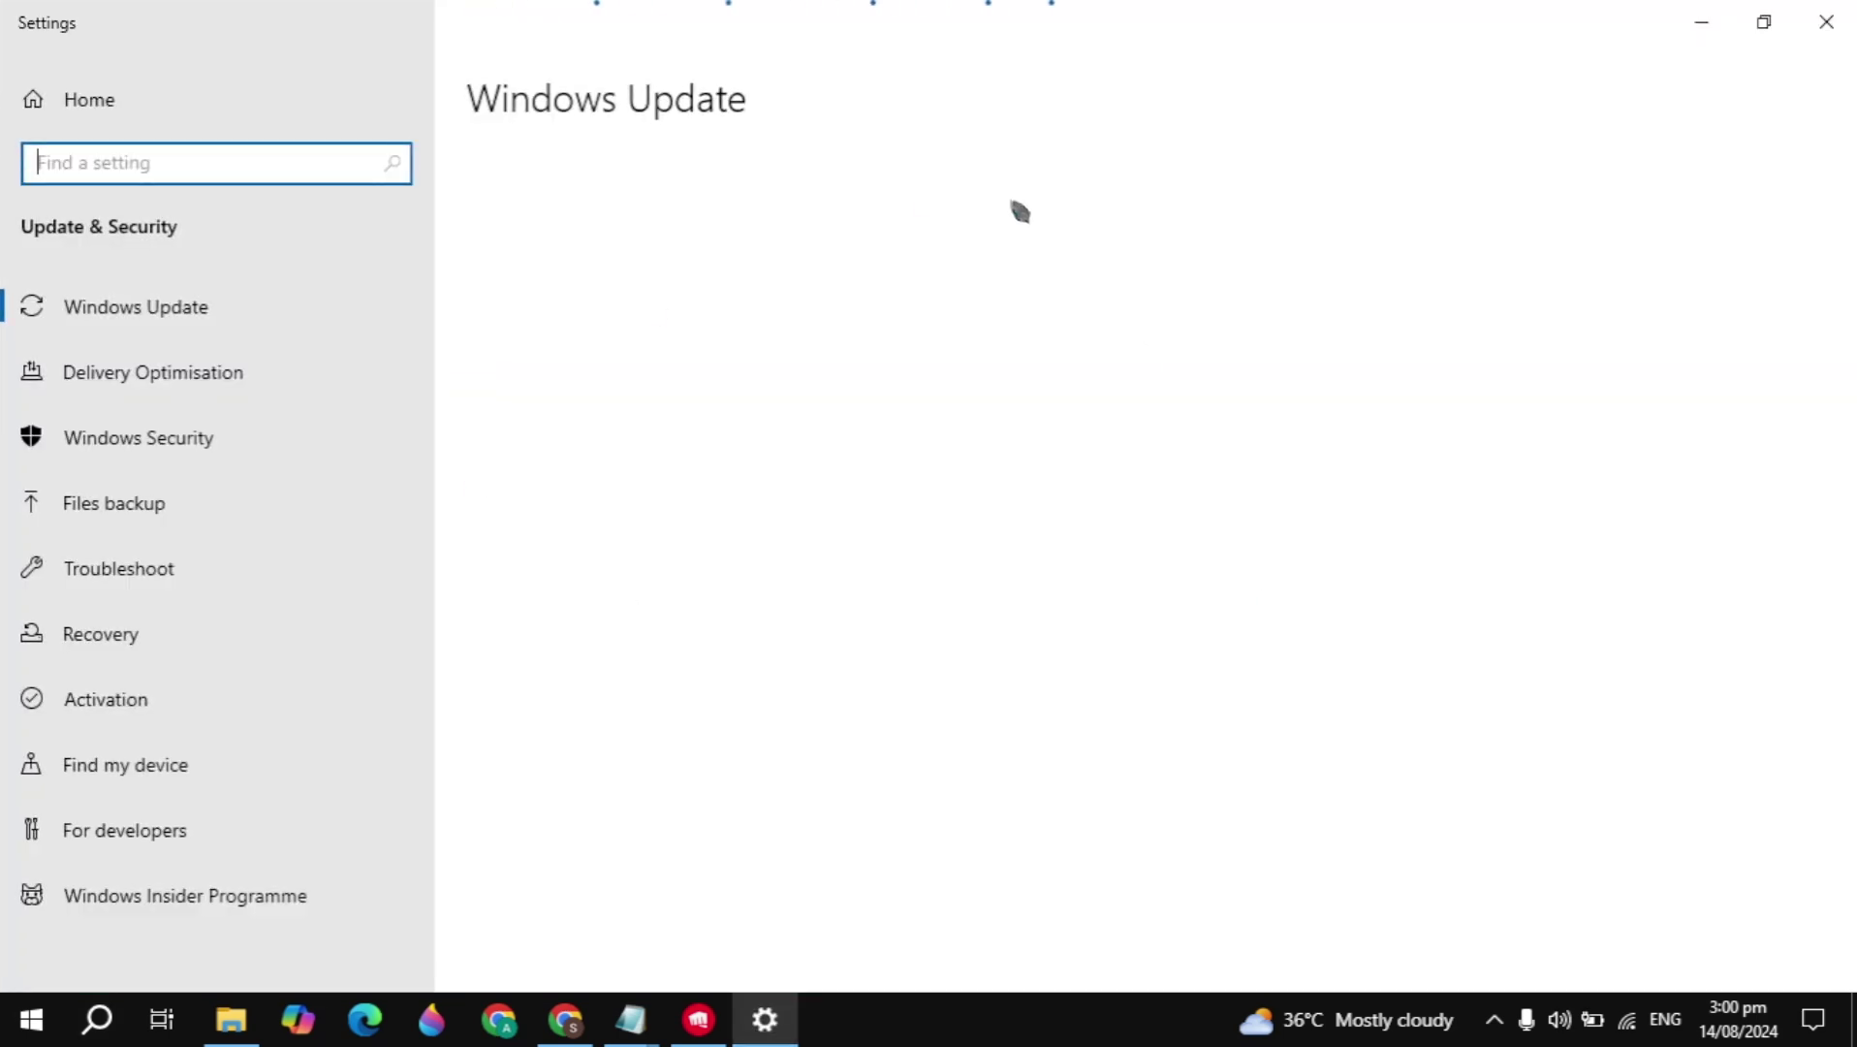
pyautogui.click(1826, 21)
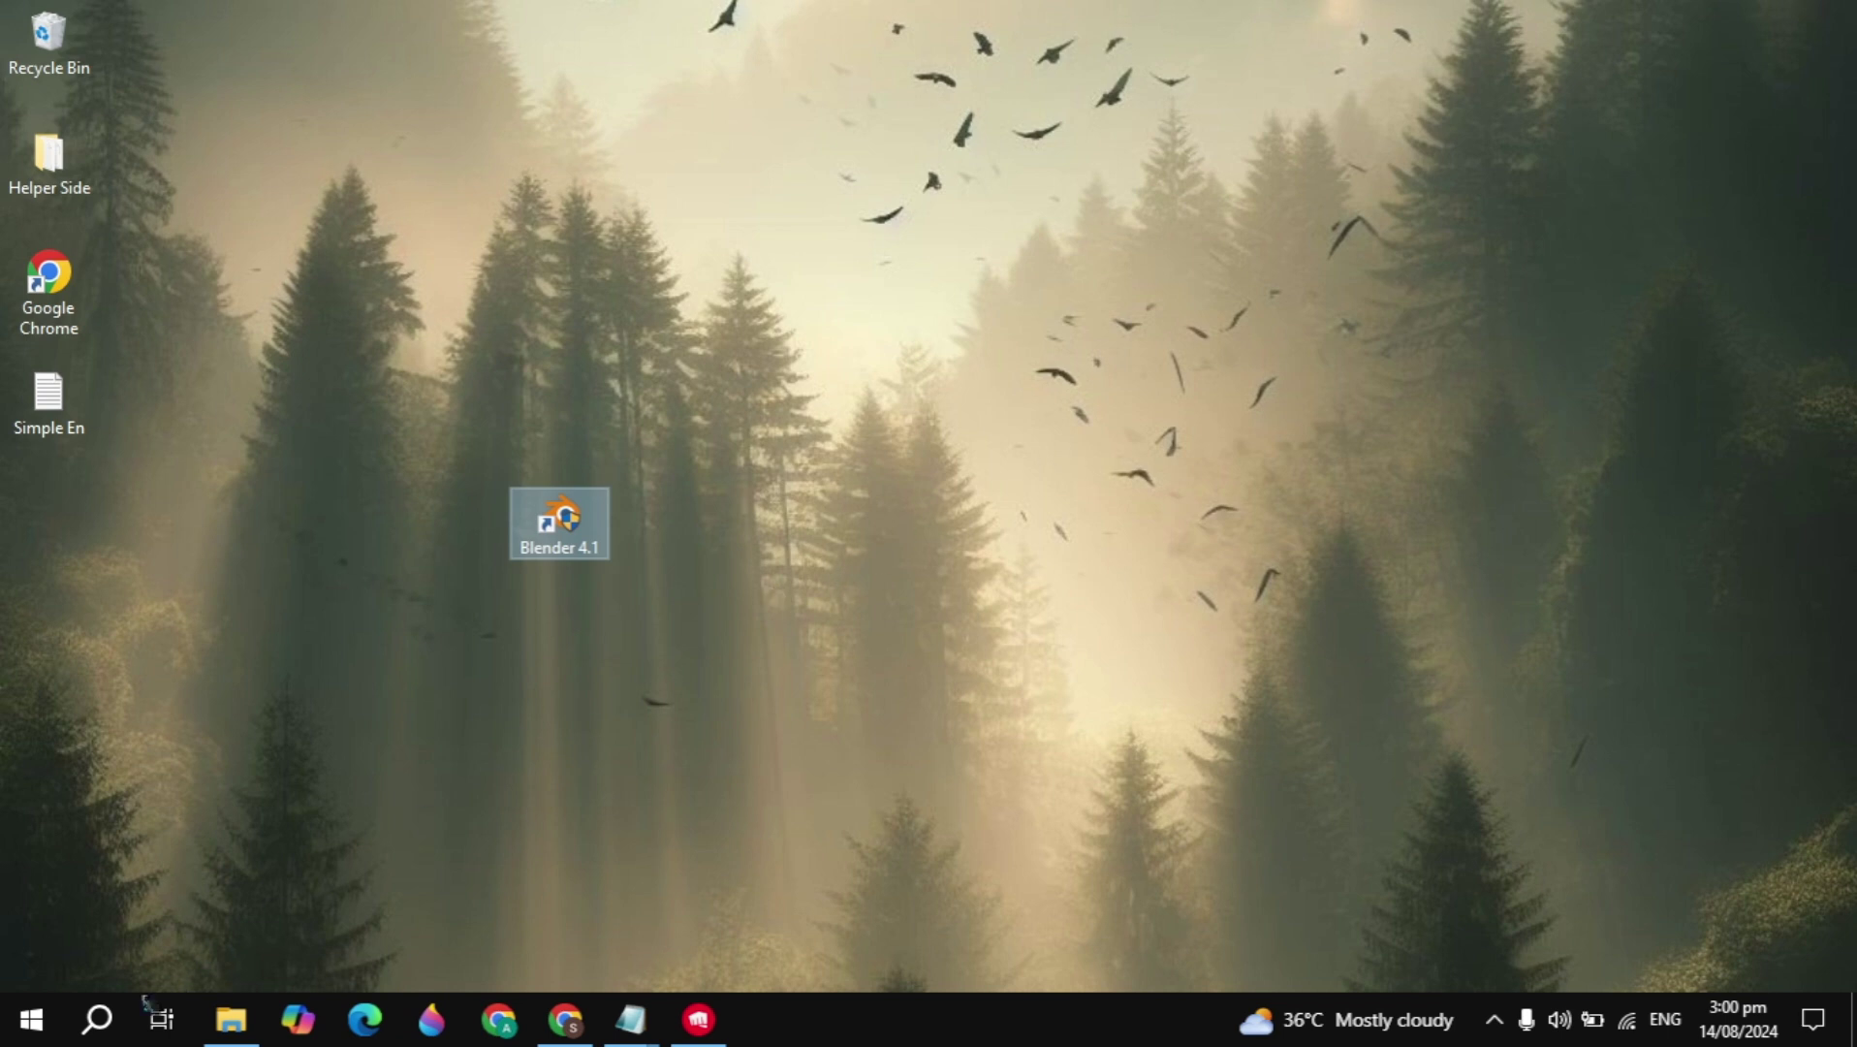
# Open Device Manager, check the Display adapters category, then close it.
pyautogui.click(96, 1019)
pyautogui.write('devic')
pyautogui.press('Escape')
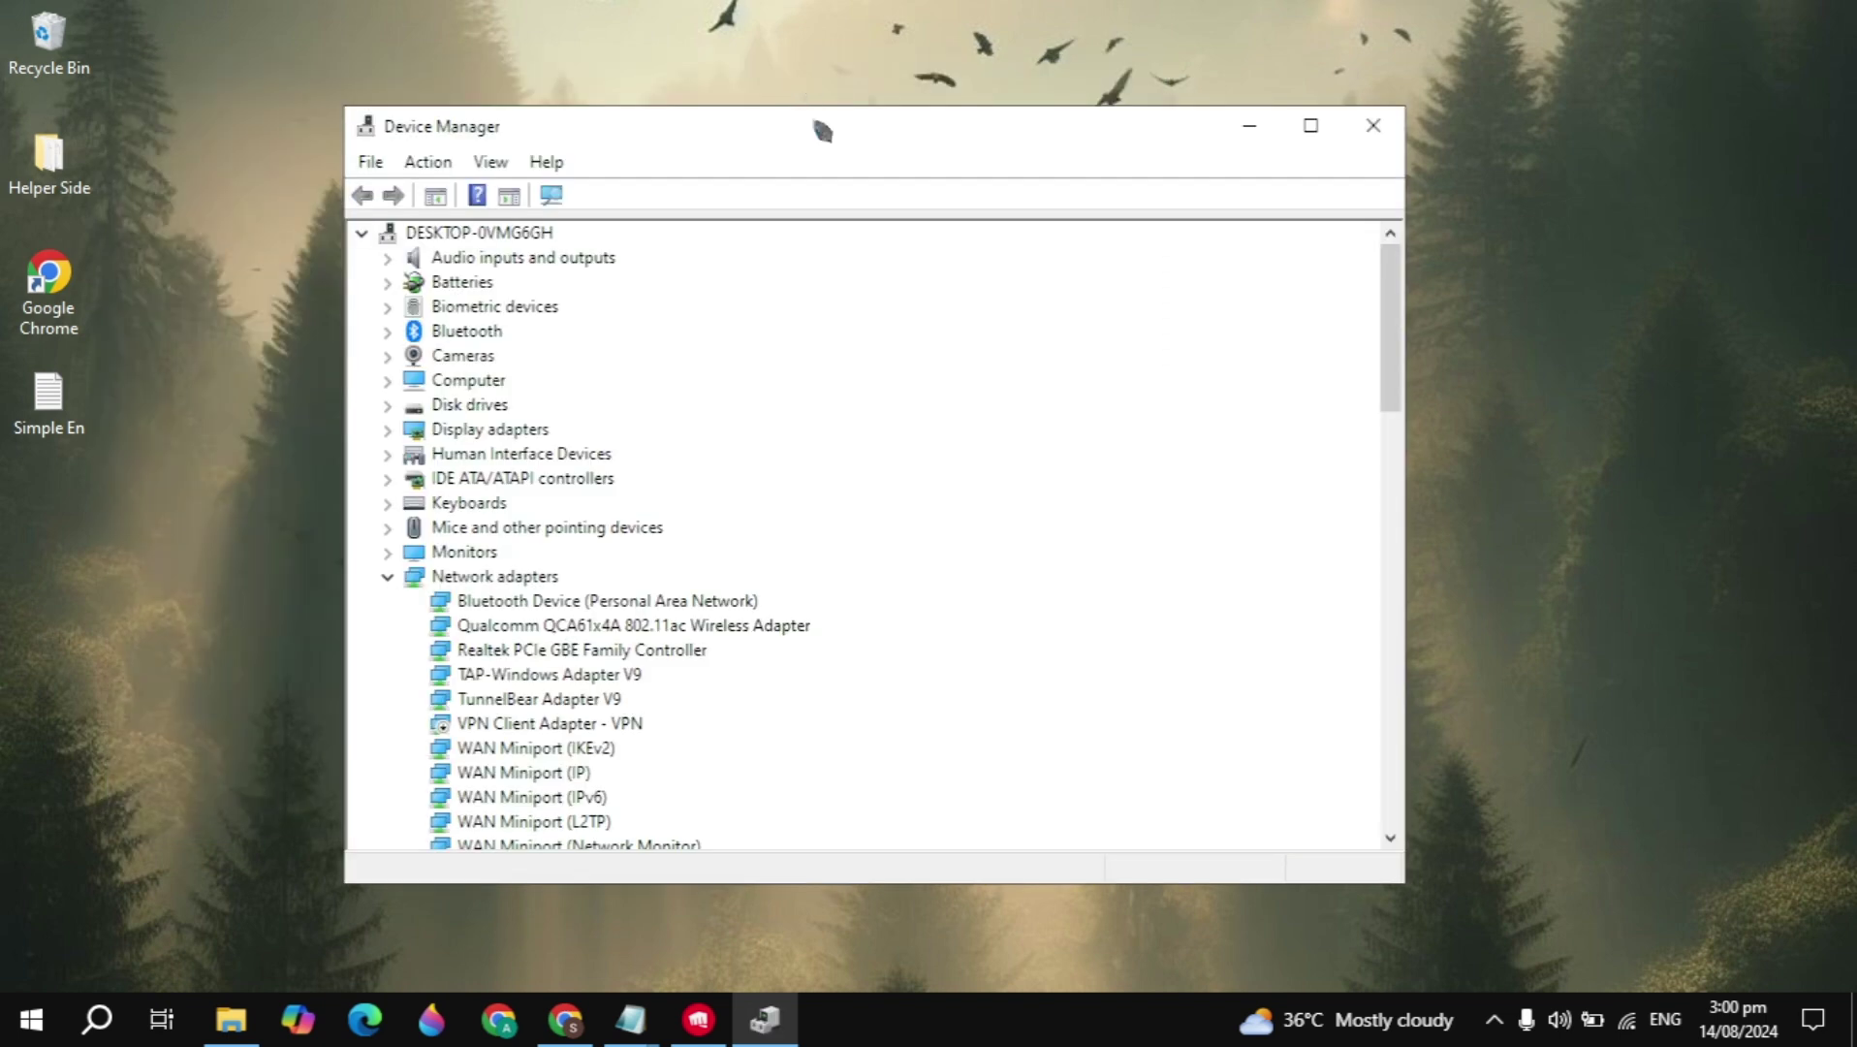
pyautogui.click(471, 431)
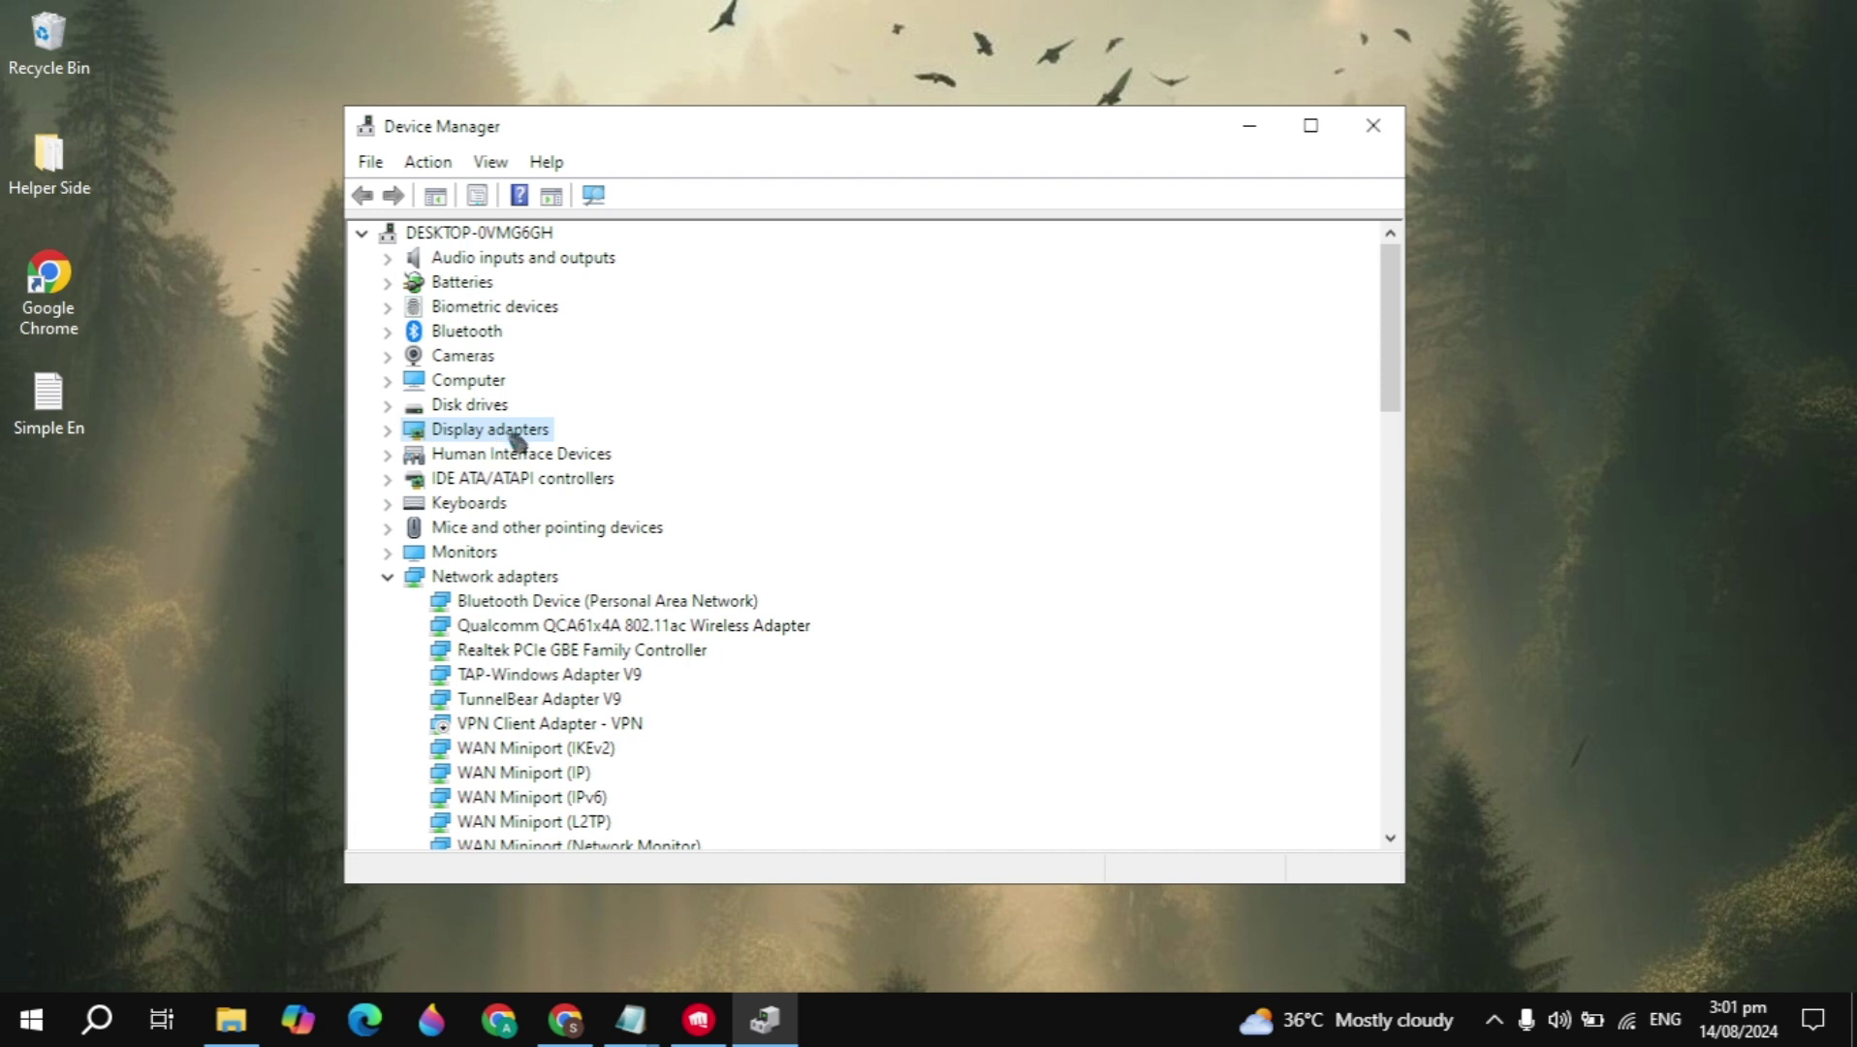
pyautogui.click(1373, 126)
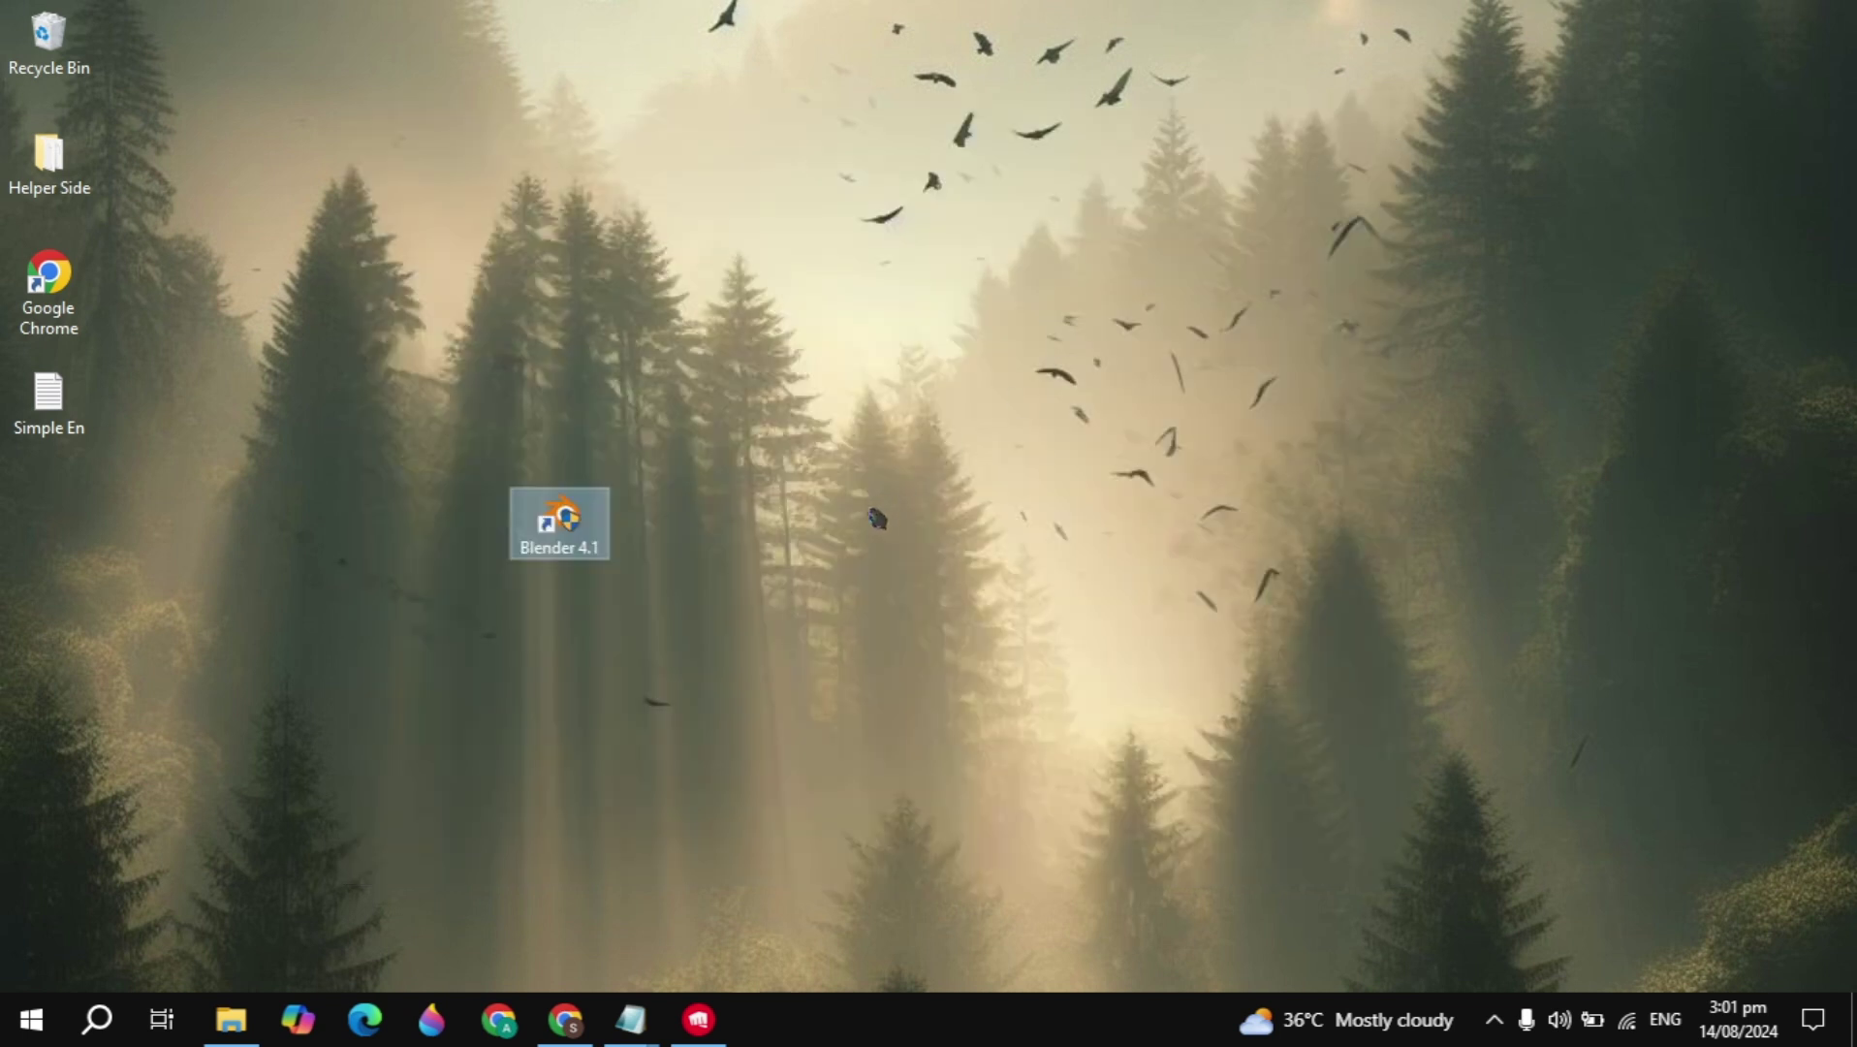
# Open System Properties' advanced settings via a 'view' search and centre the window.
pyautogui.click(93, 1019)
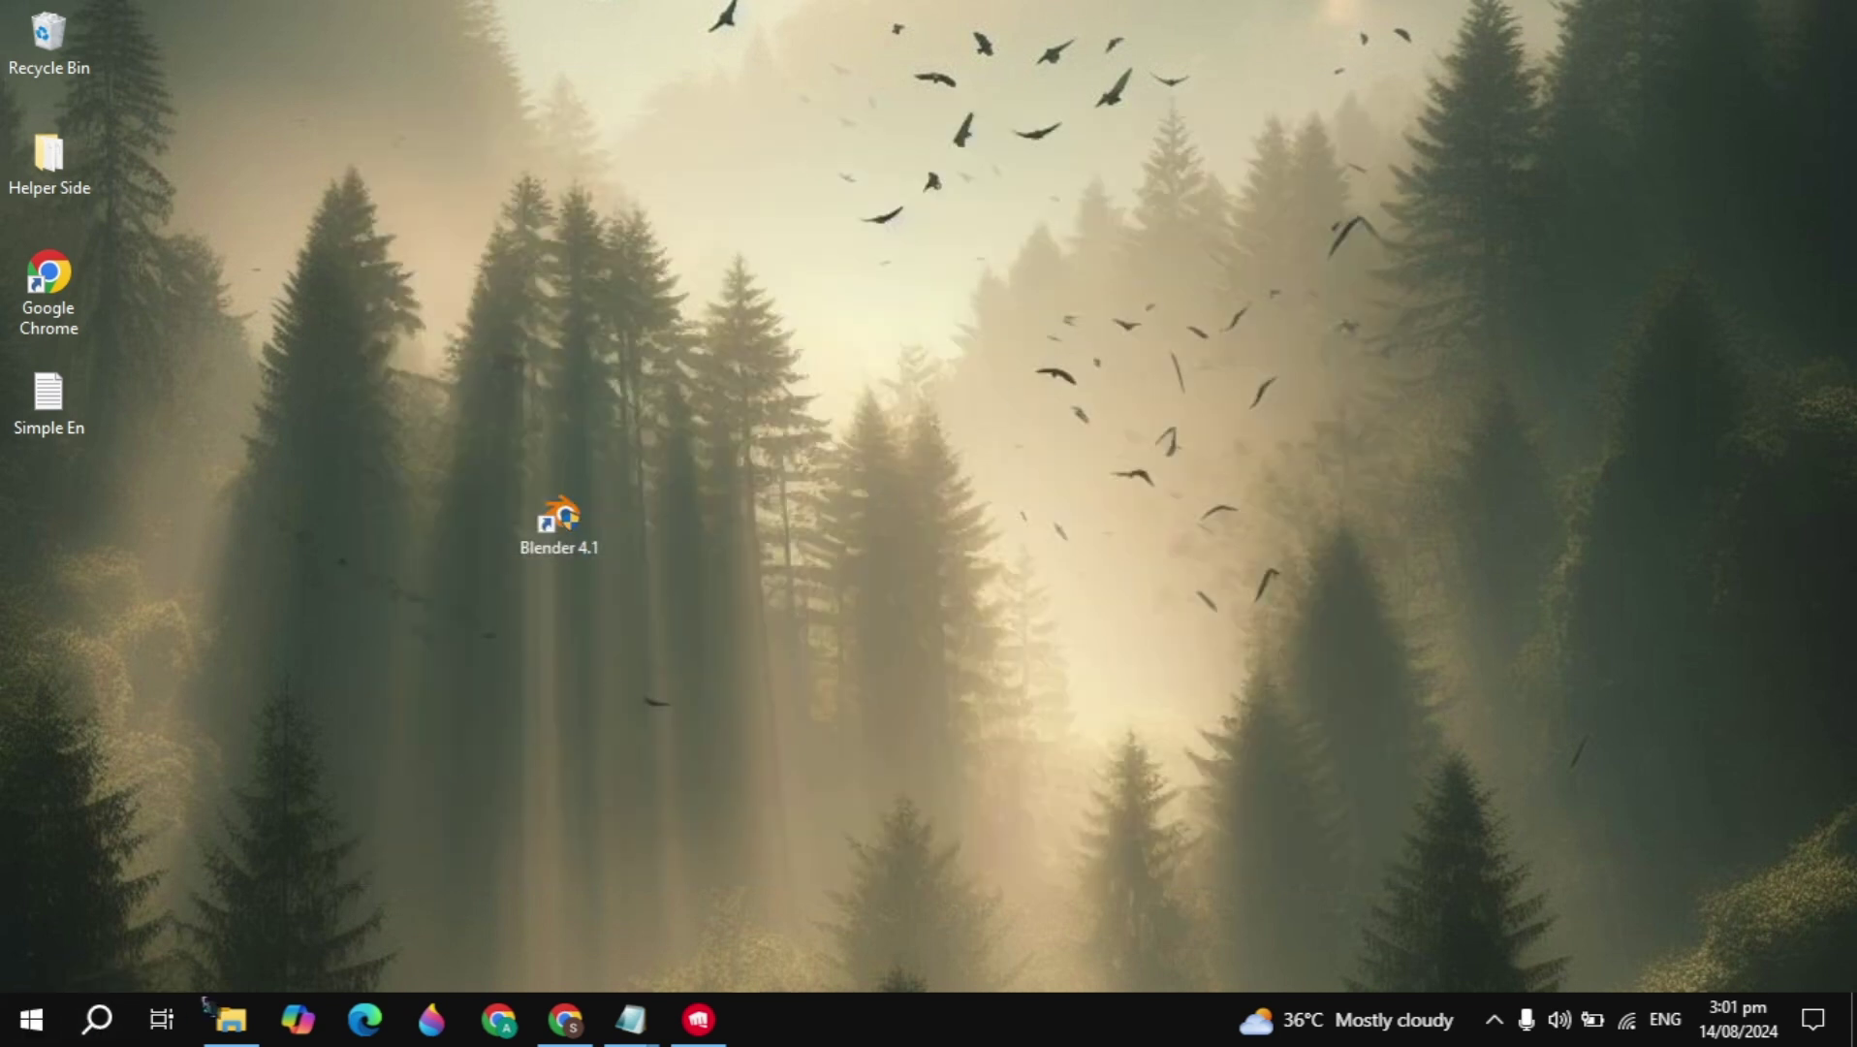
pyautogui.write('view')
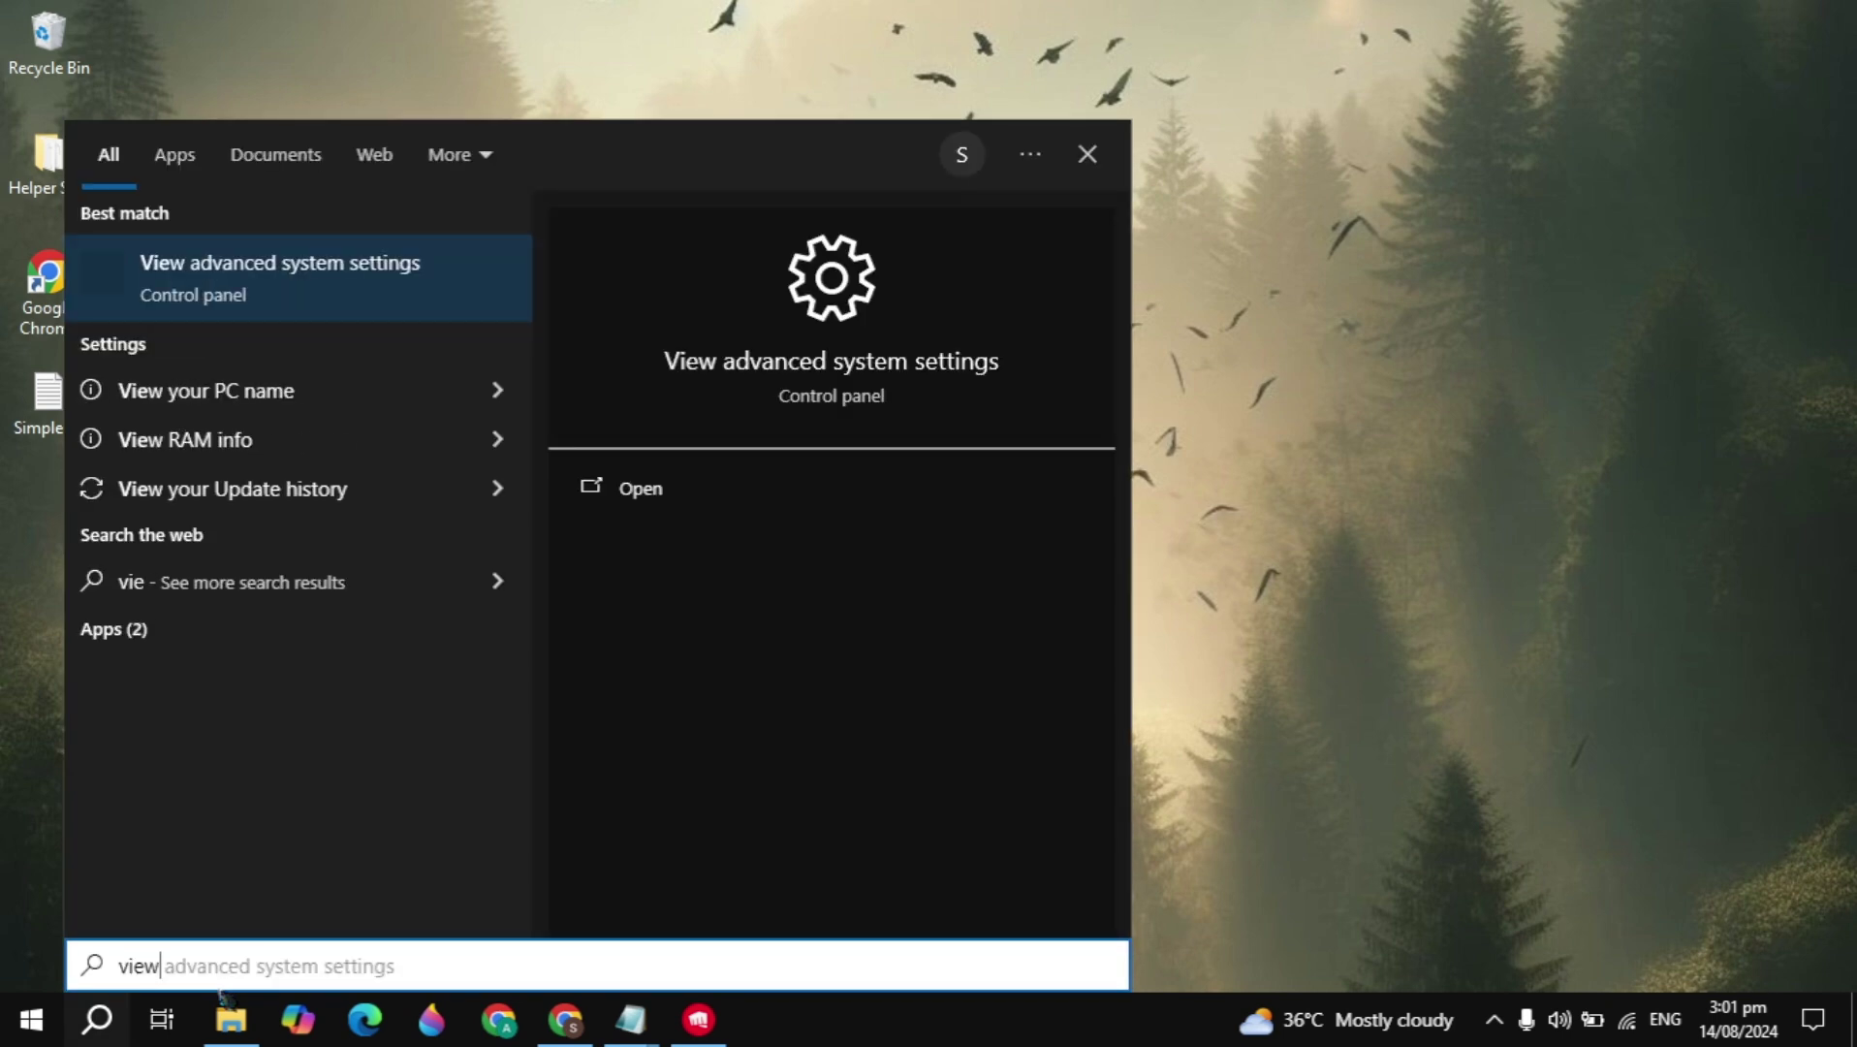
pyautogui.click(315, 281)
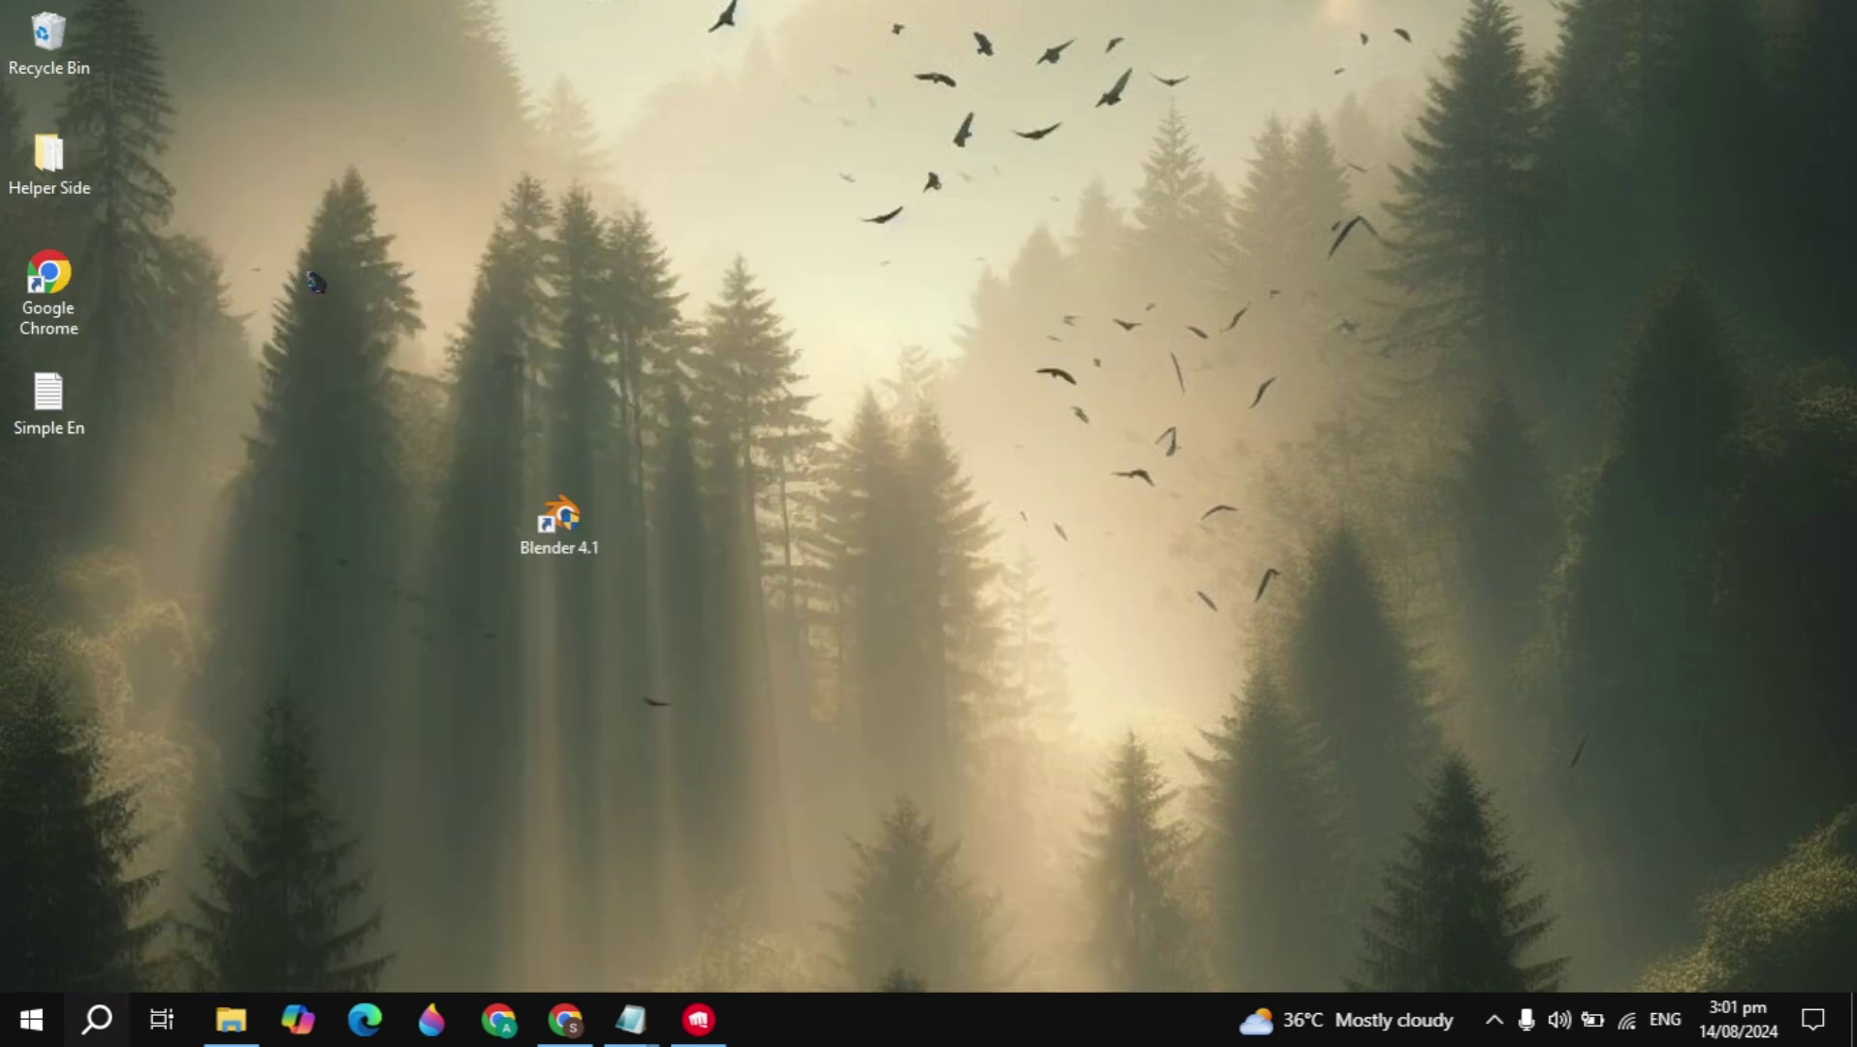
pyautogui.moveTo(477, 136); pyautogui.dragTo(888, 274)
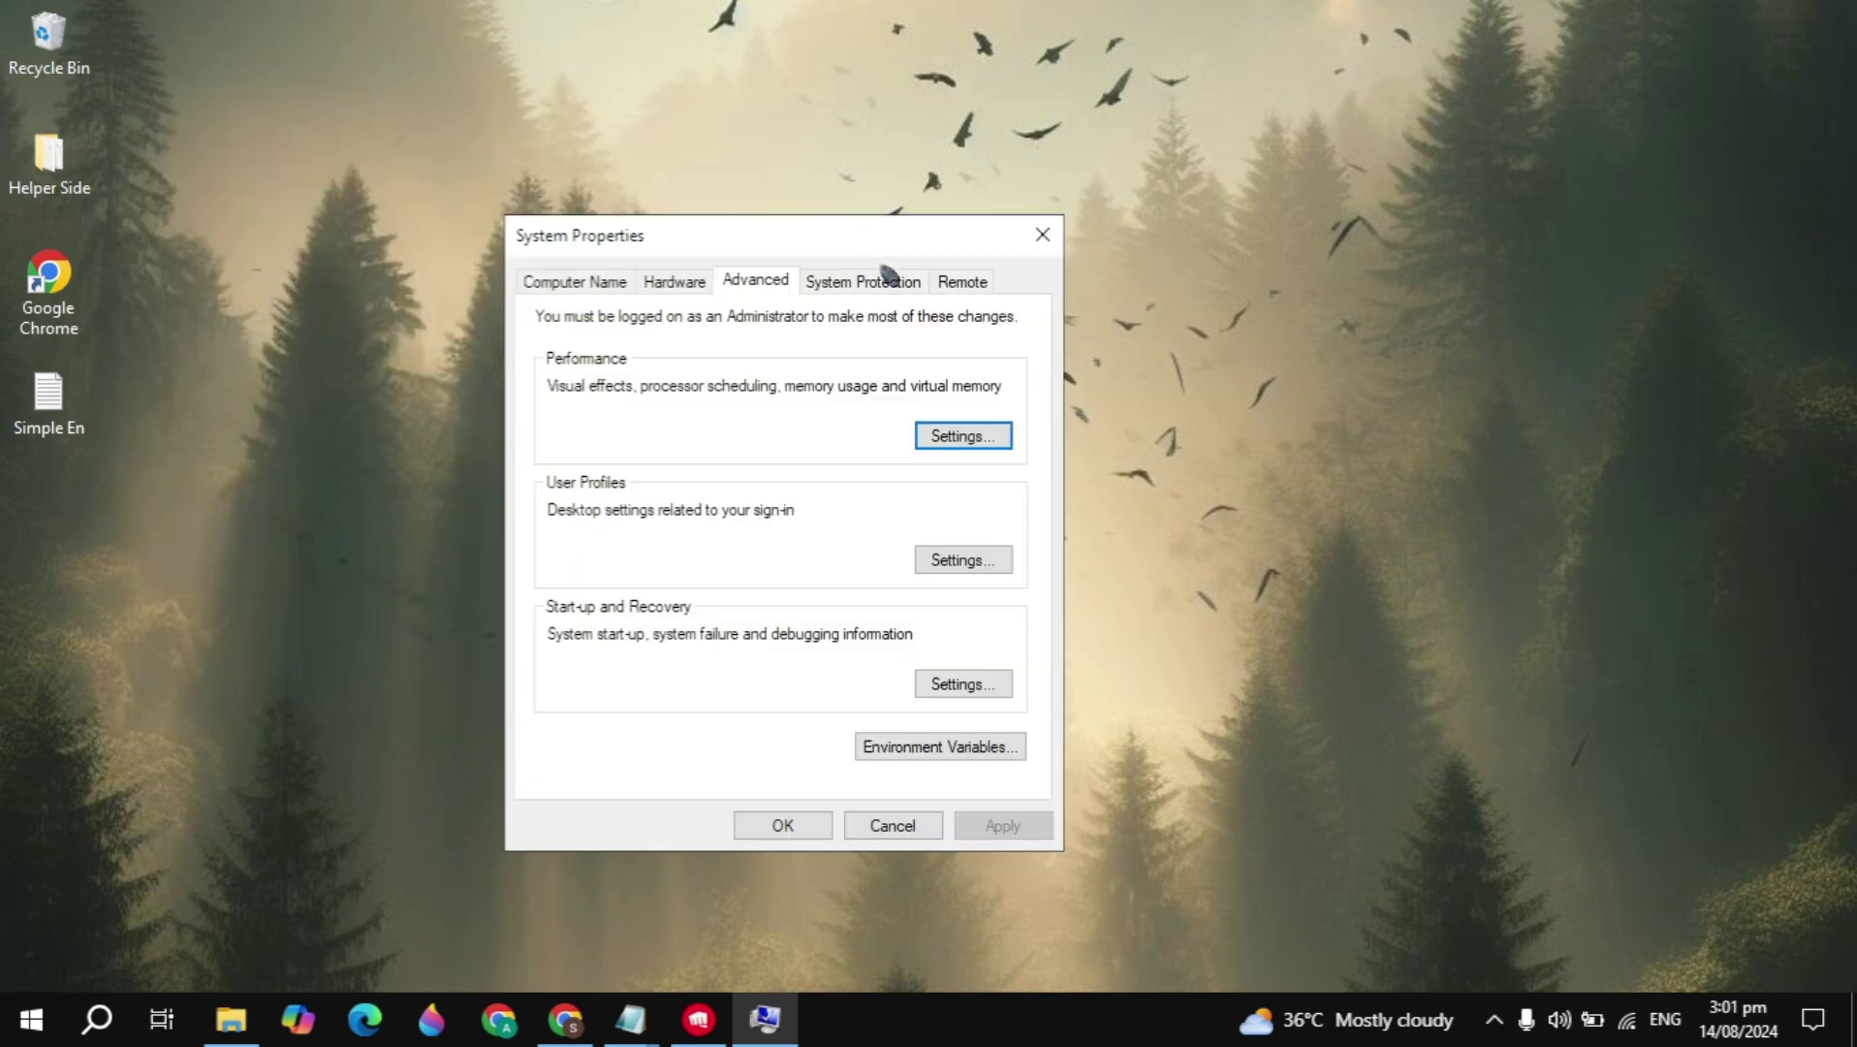
# Open Virtual Memory from Performance Options' Advanced tab to view C:'s 8192–24576 MB paging file.
pyautogui.click(973, 446)
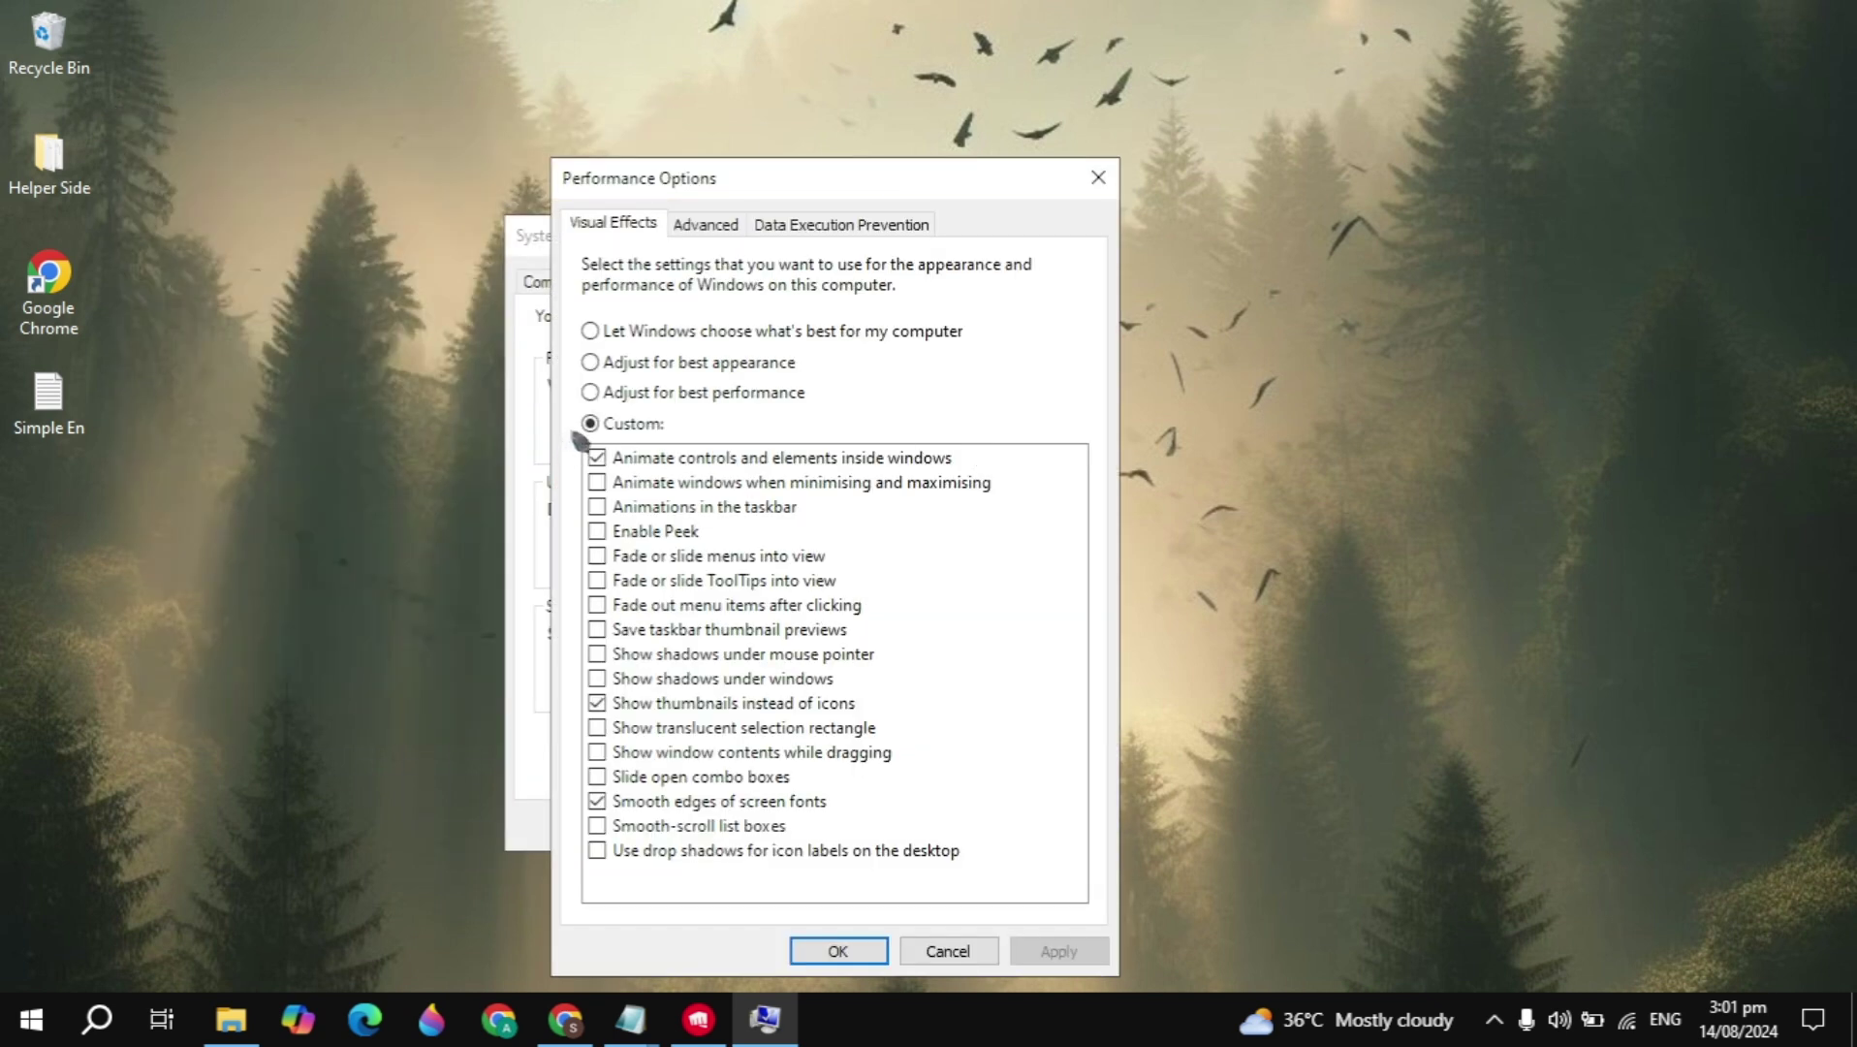
pyautogui.click(707, 229)
pyautogui.click(1014, 577)
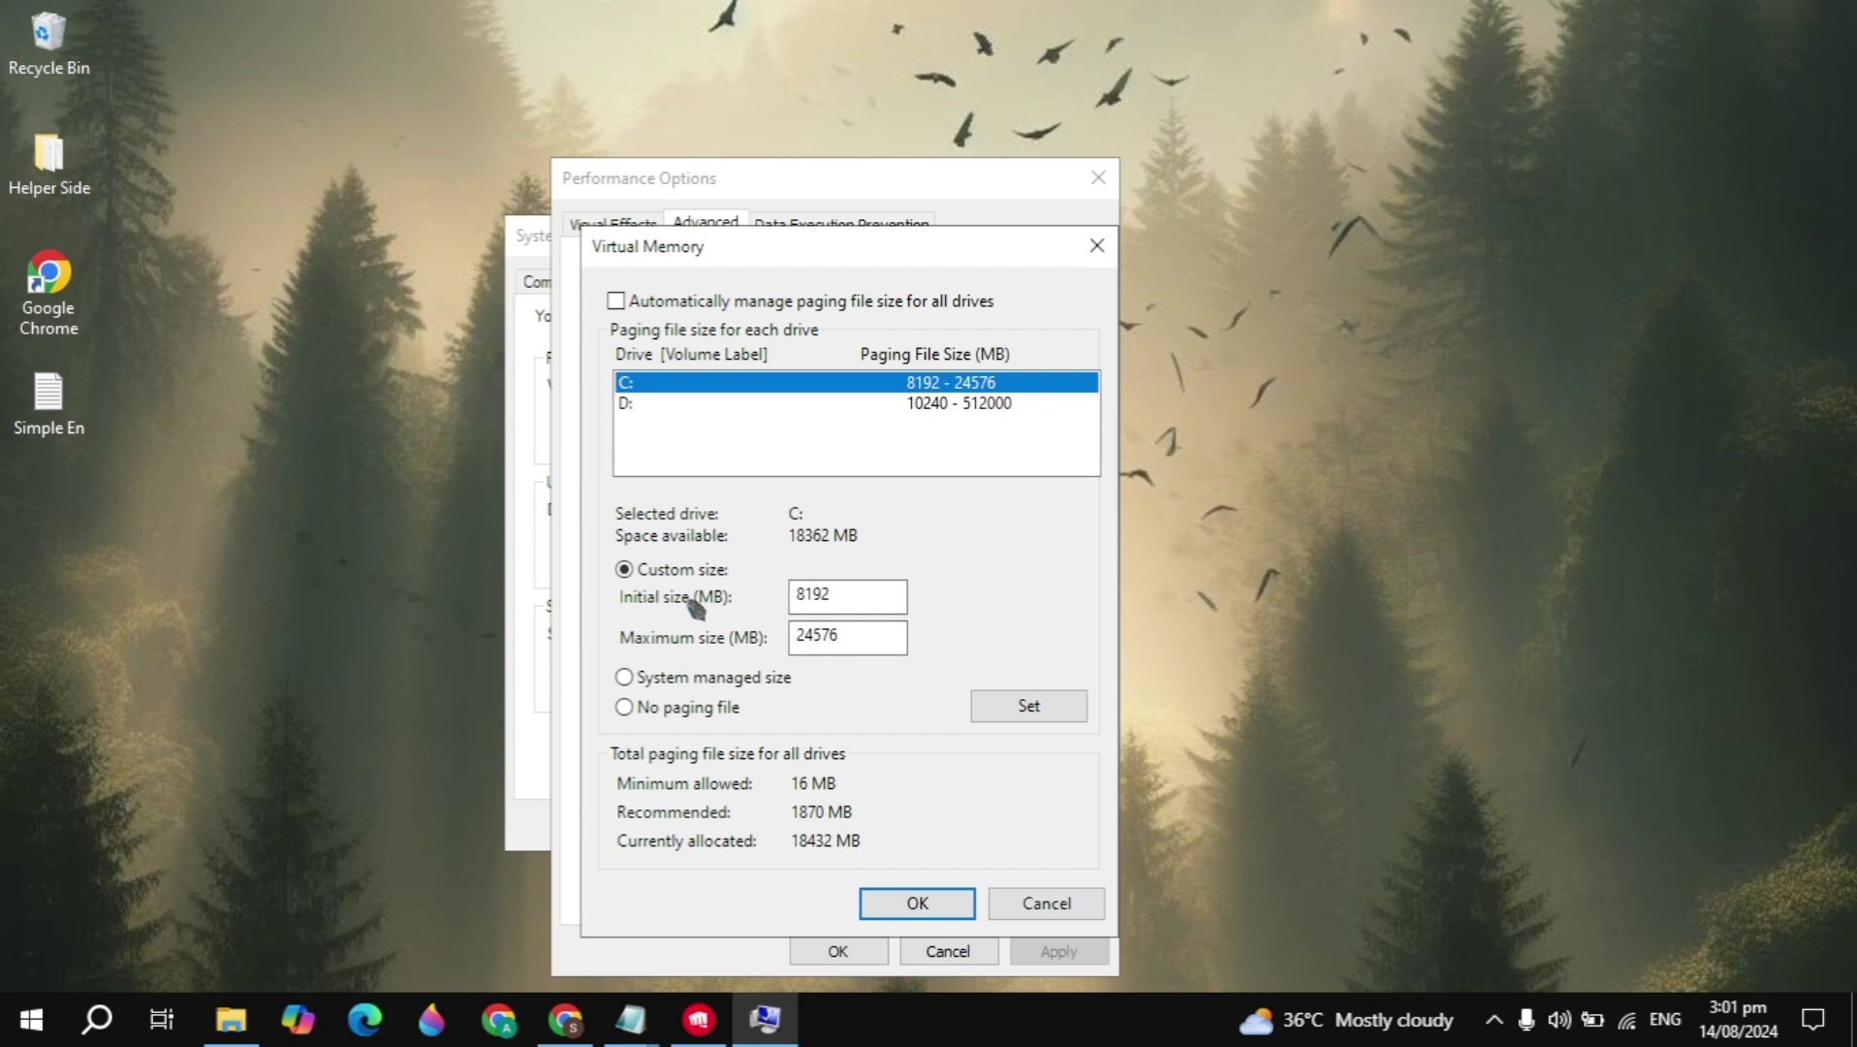
pyautogui.click(114, 1019)
# Launch Calculator and compute 8 × 1024 = 8,192 to match the initial paging file size.
pyautogui.write('cal')
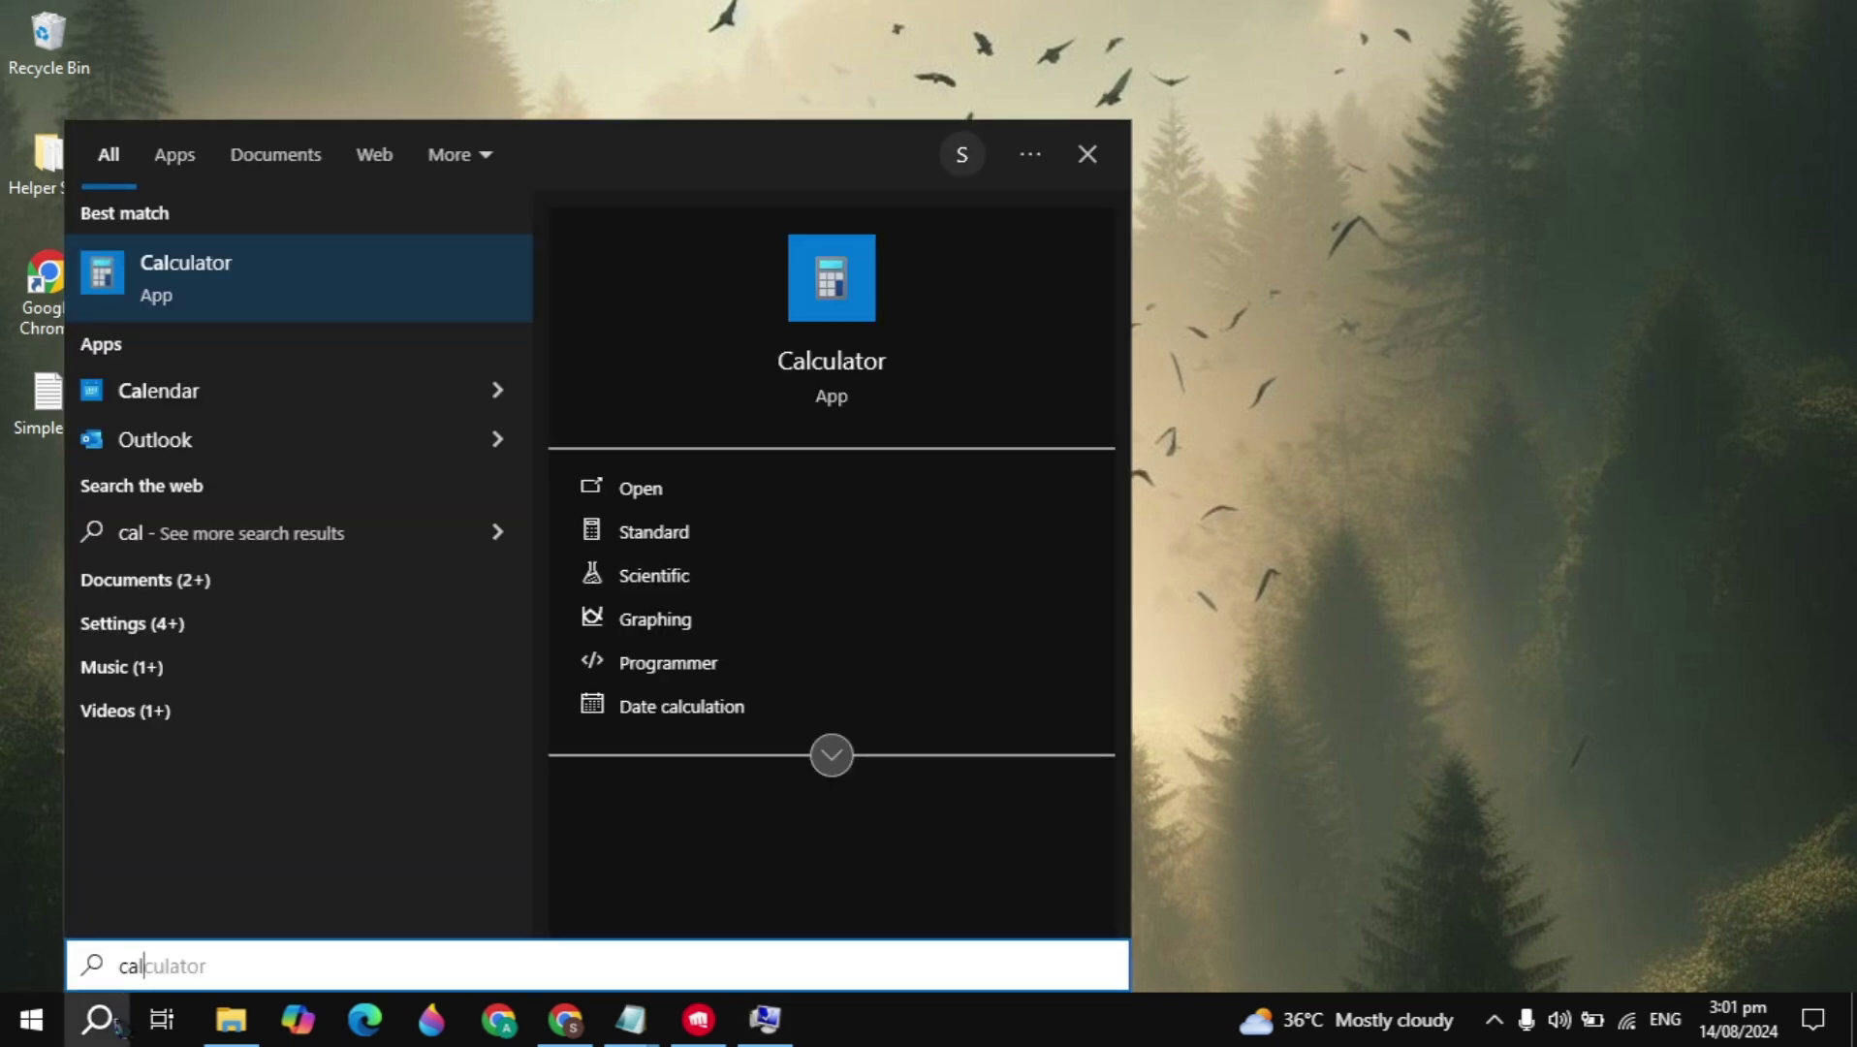
pyautogui.press('Return')
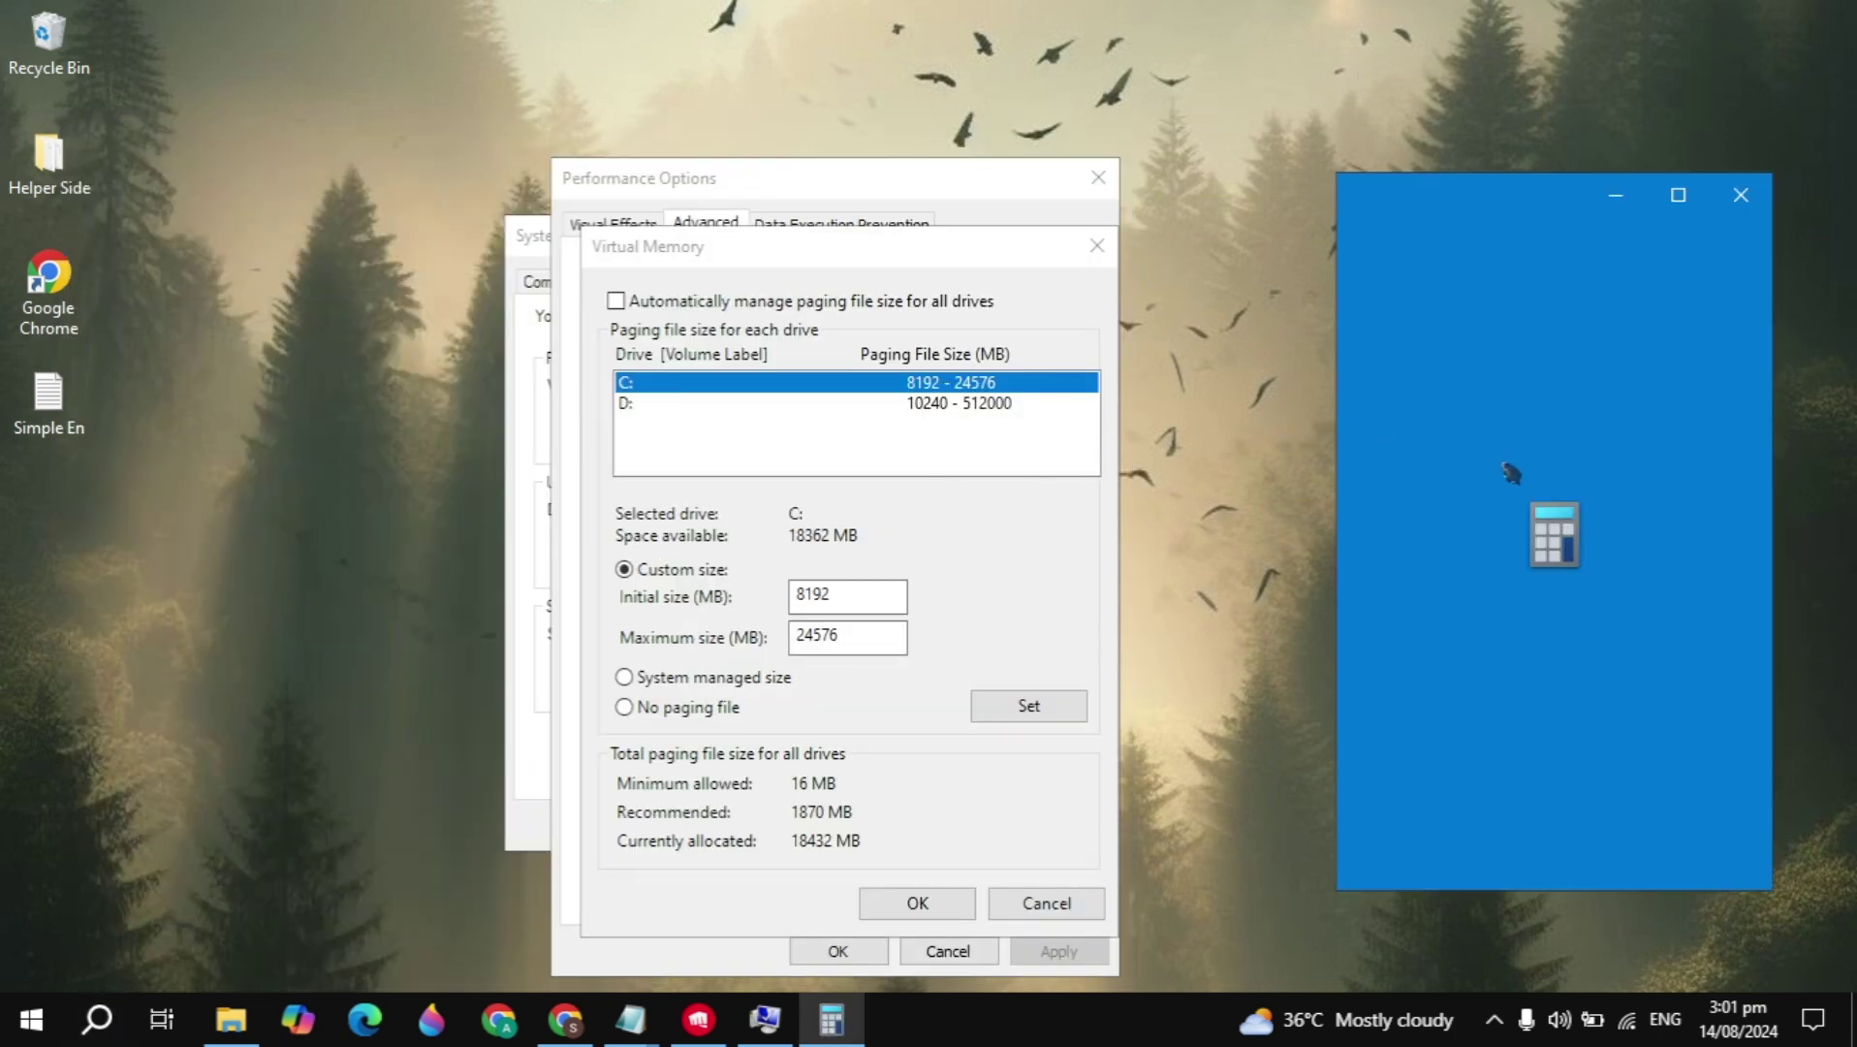
pyautogui.write('8')
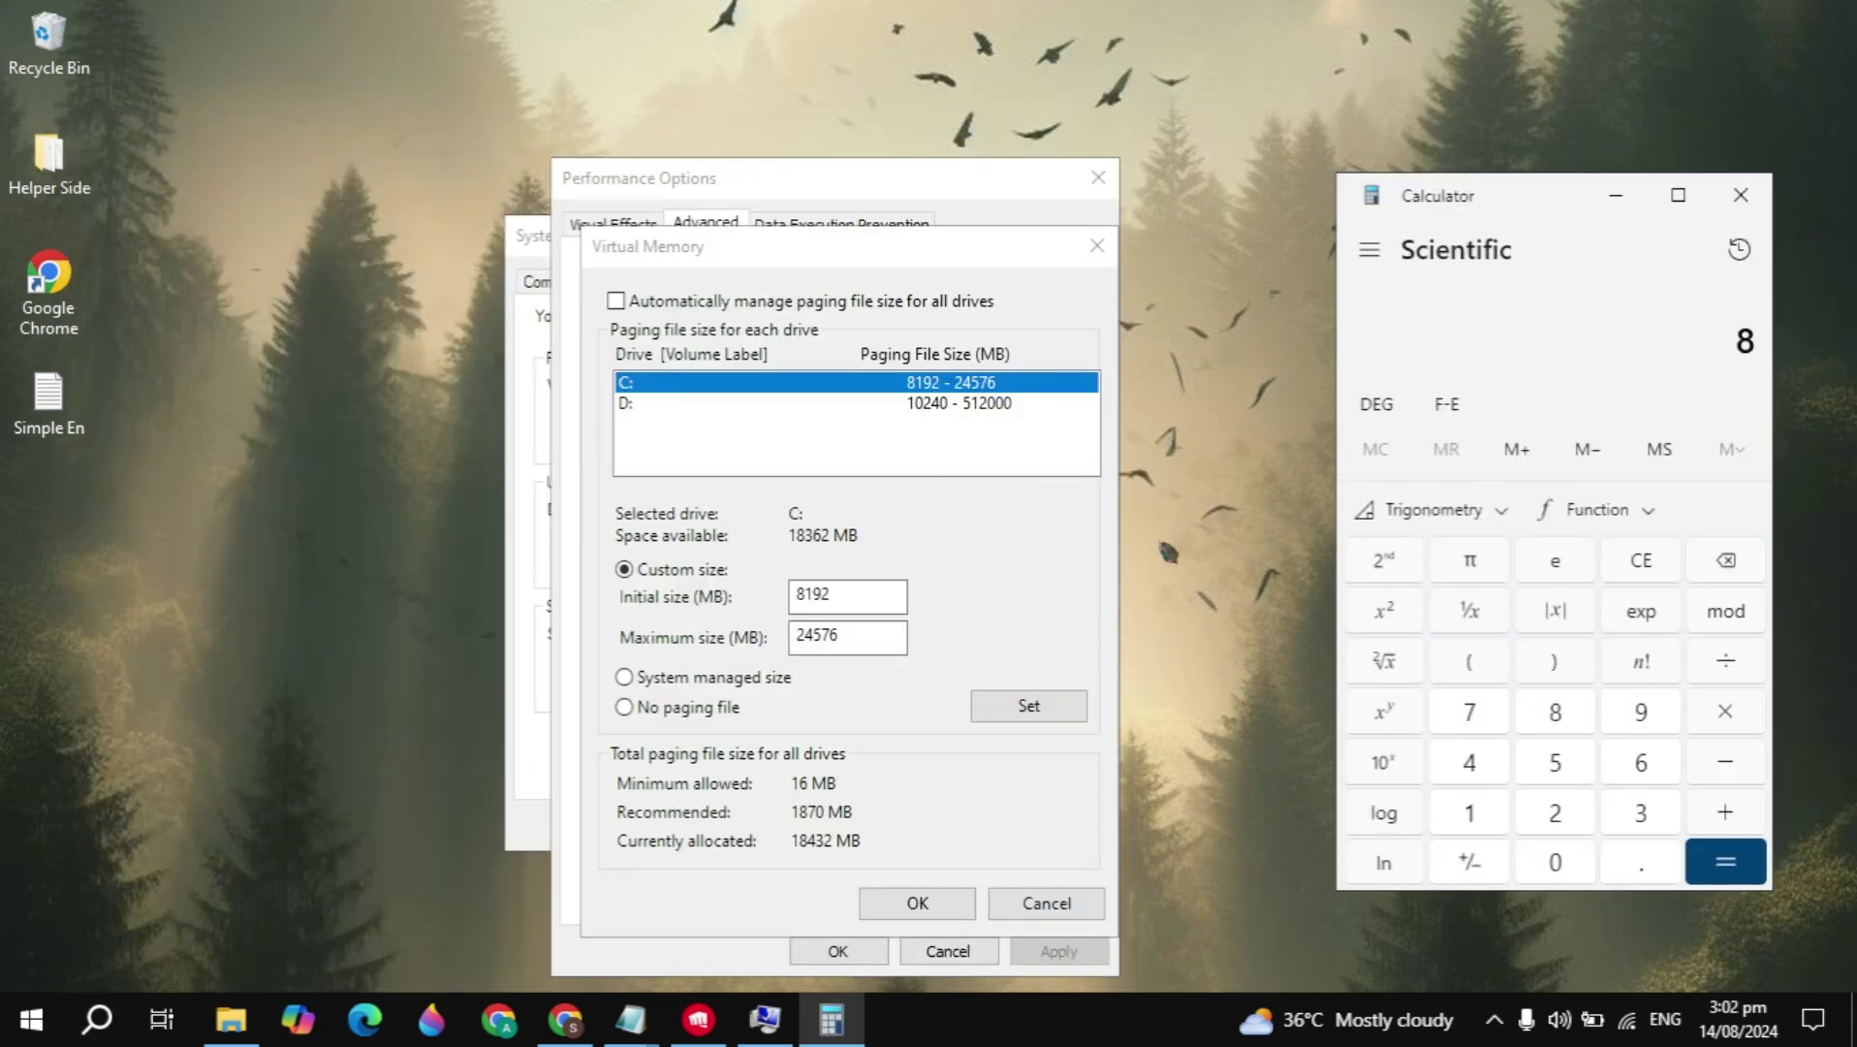
pyautogui.write('1024')
pyautogui.press('Return')
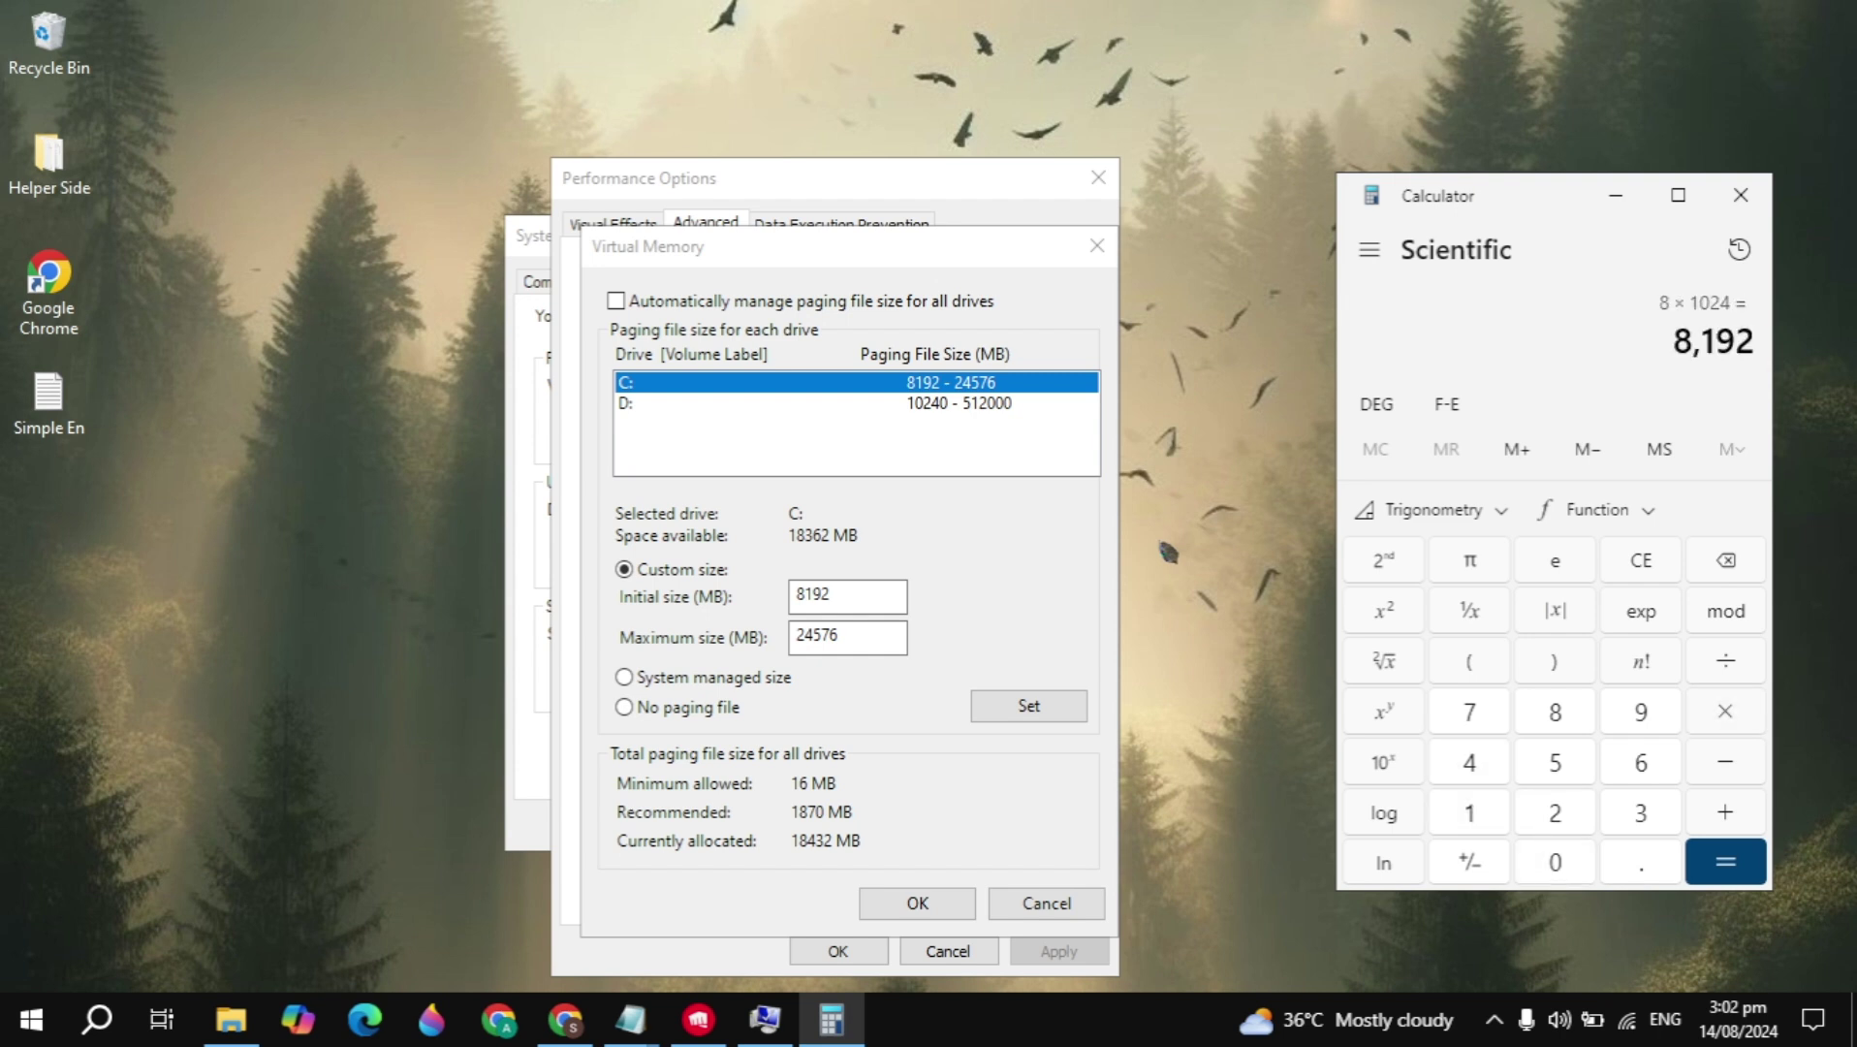
pyautogui.moveTo(1671, 341); pyautogui.dragTo(1760, 341)
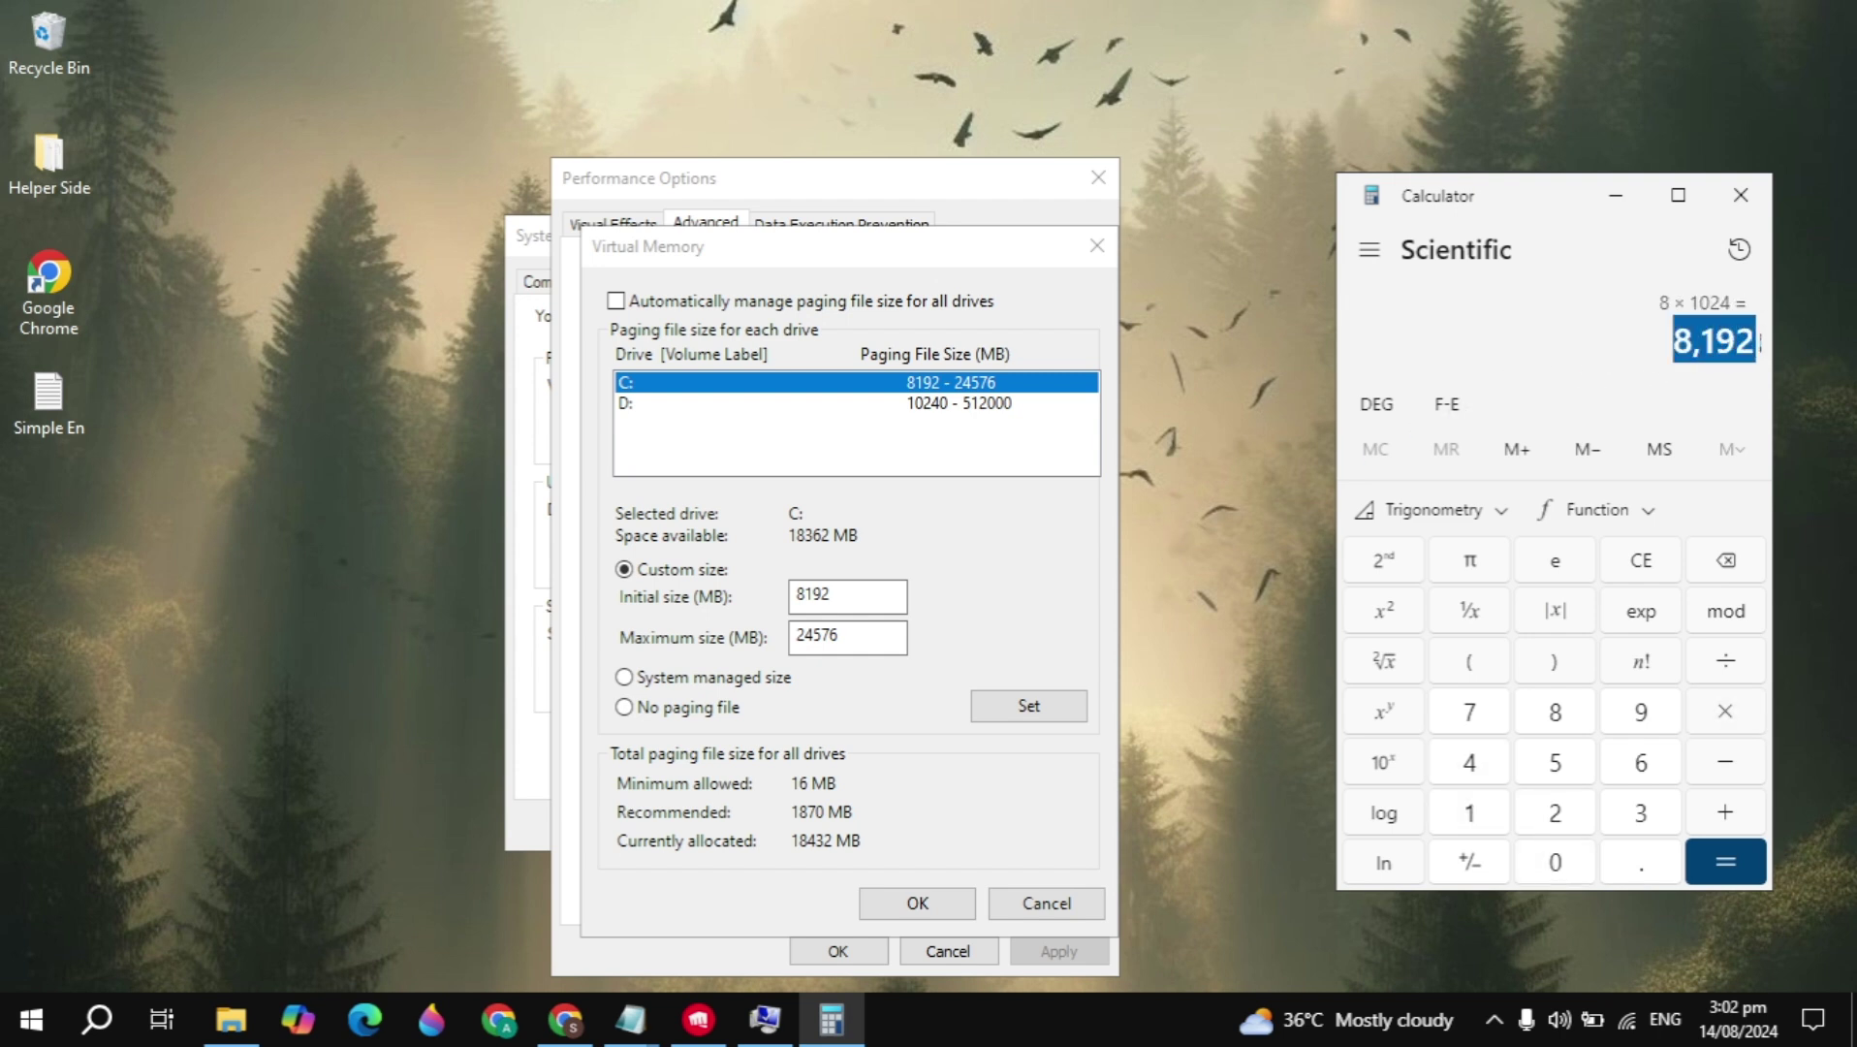
pyautogui.click(859, 591)
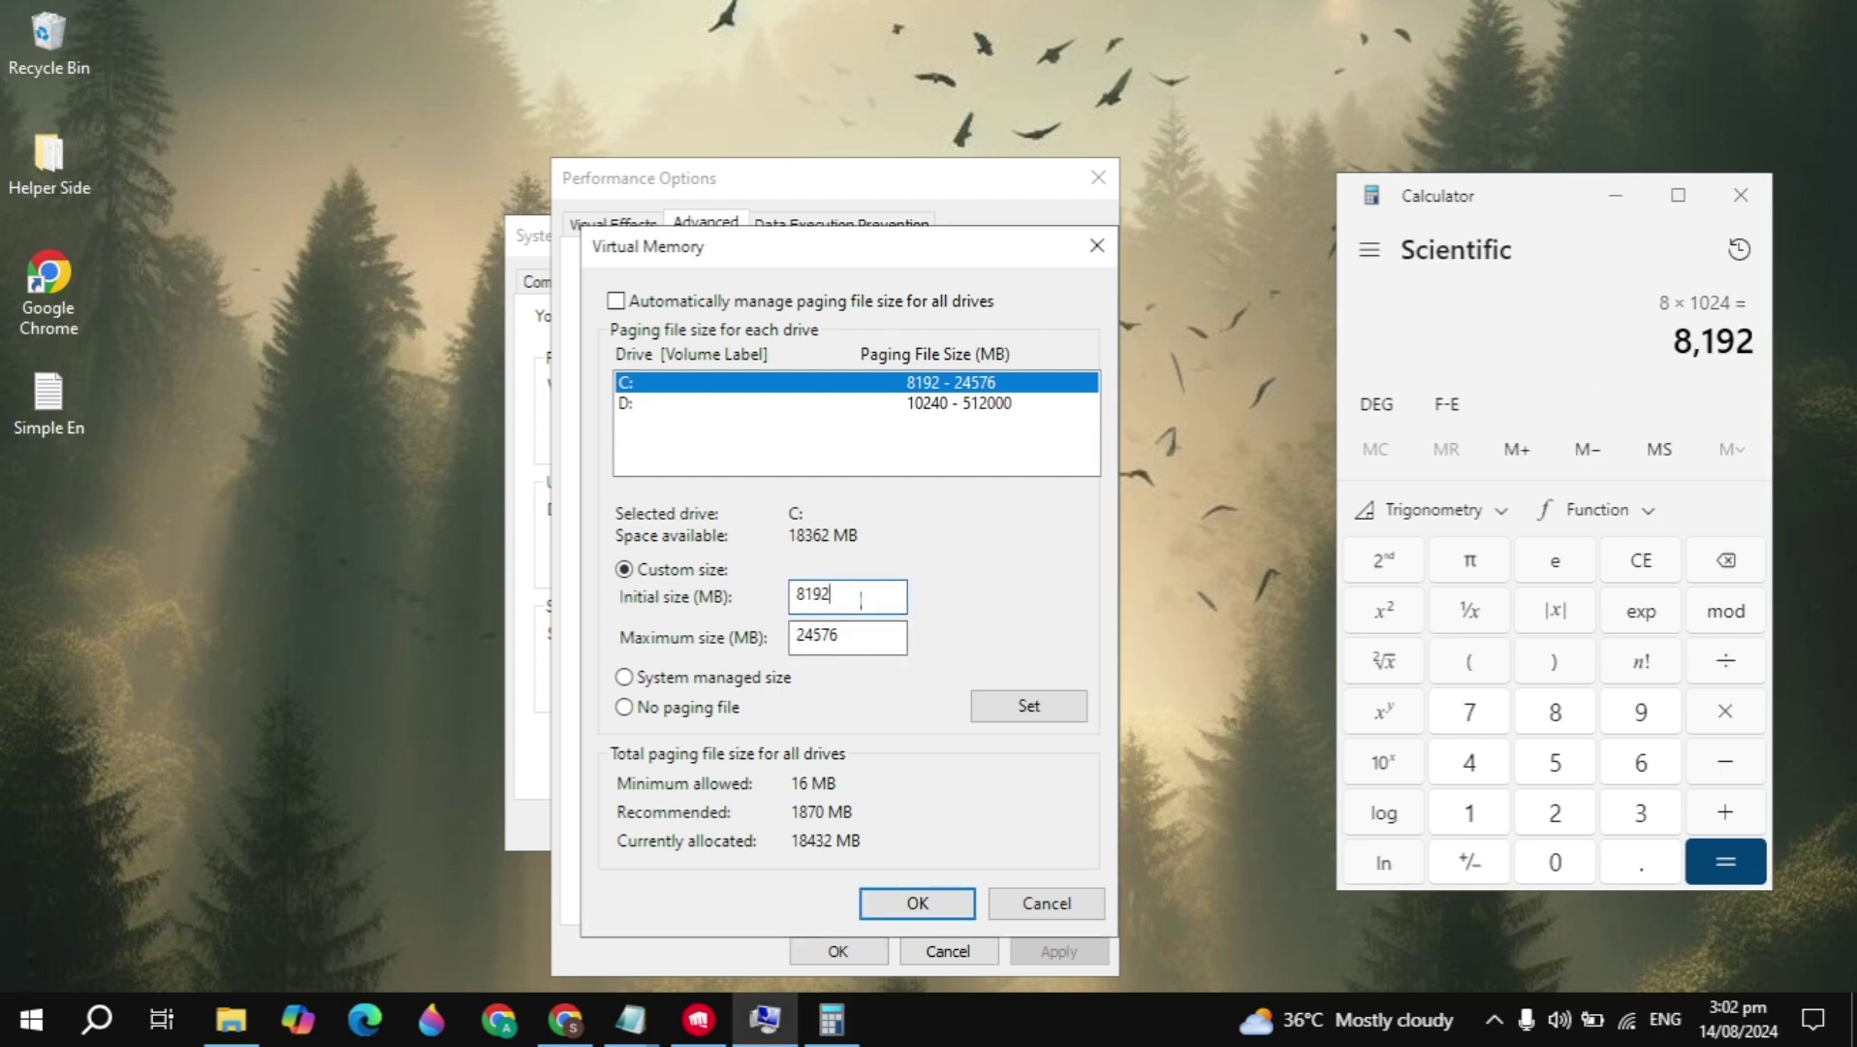
# Compute 8192 × 3 = 24,576 to match the maximum size, then close Calculator.
pyautogui.click(1724, 717)
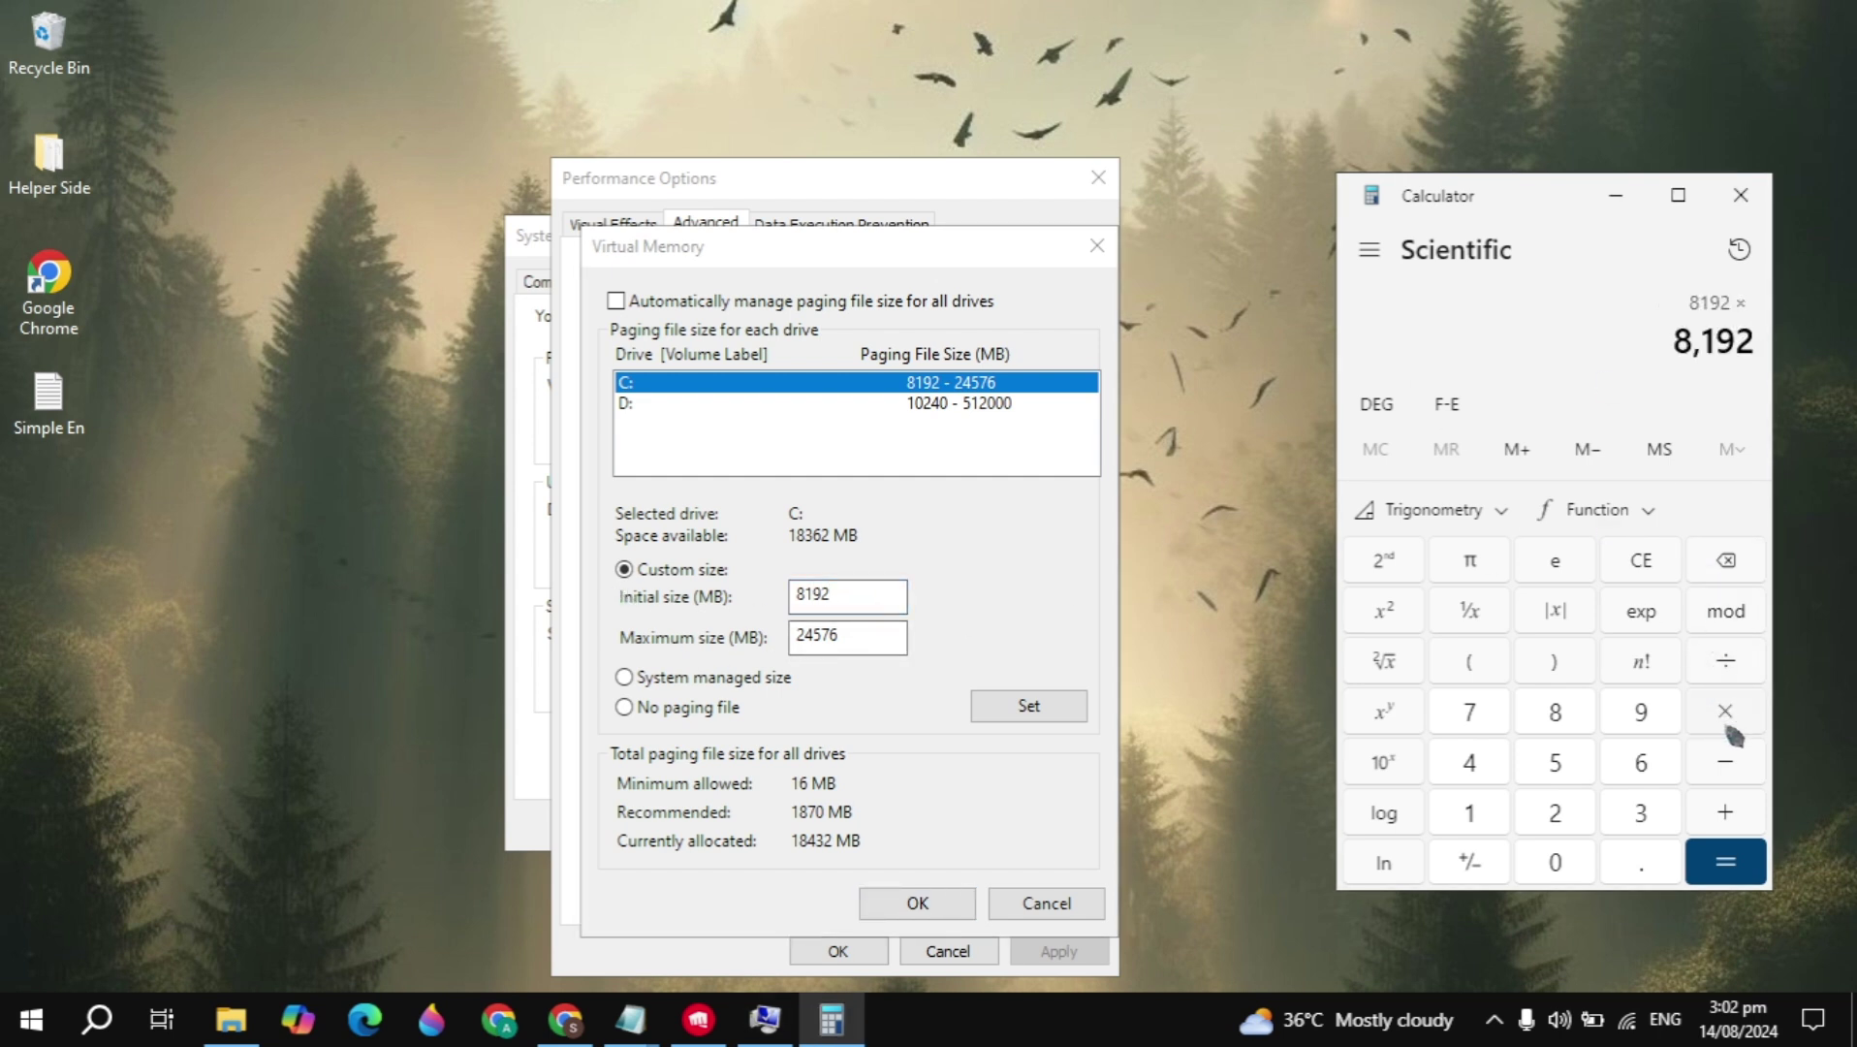
pyautogui.write('3')
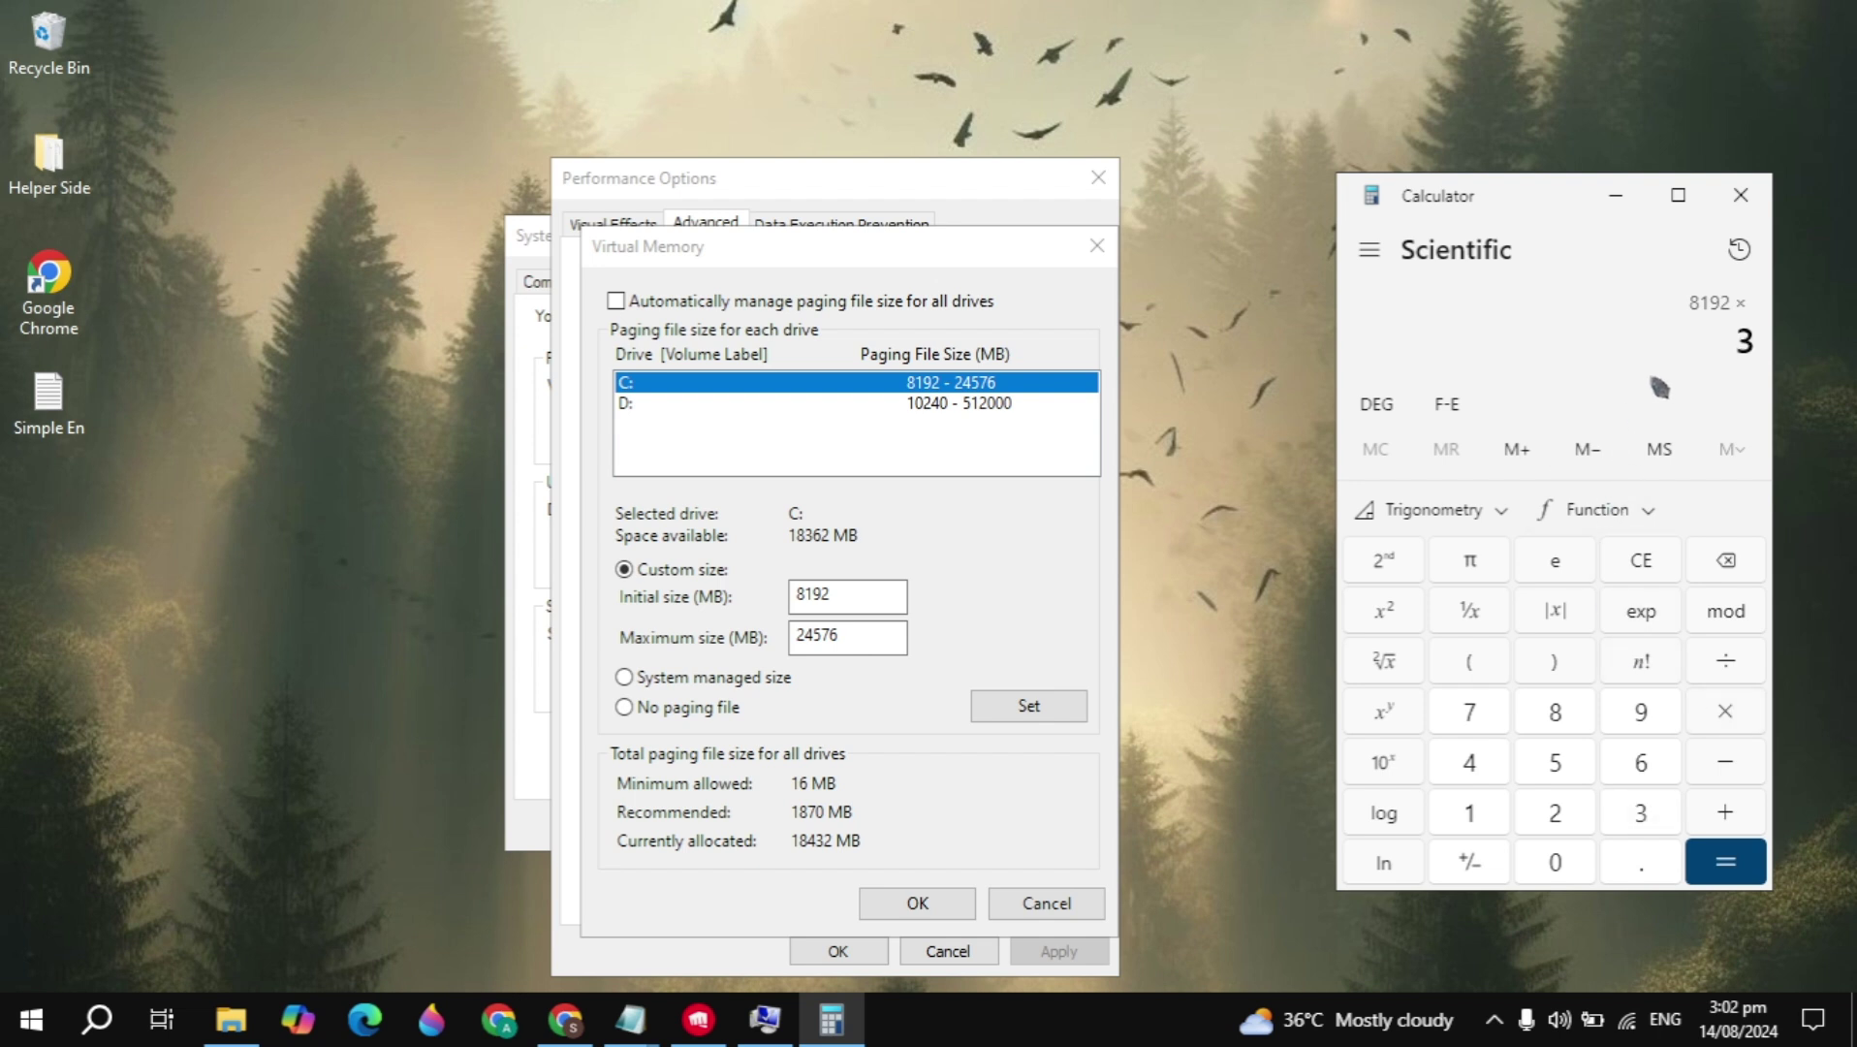
pyautogui.press('Return')
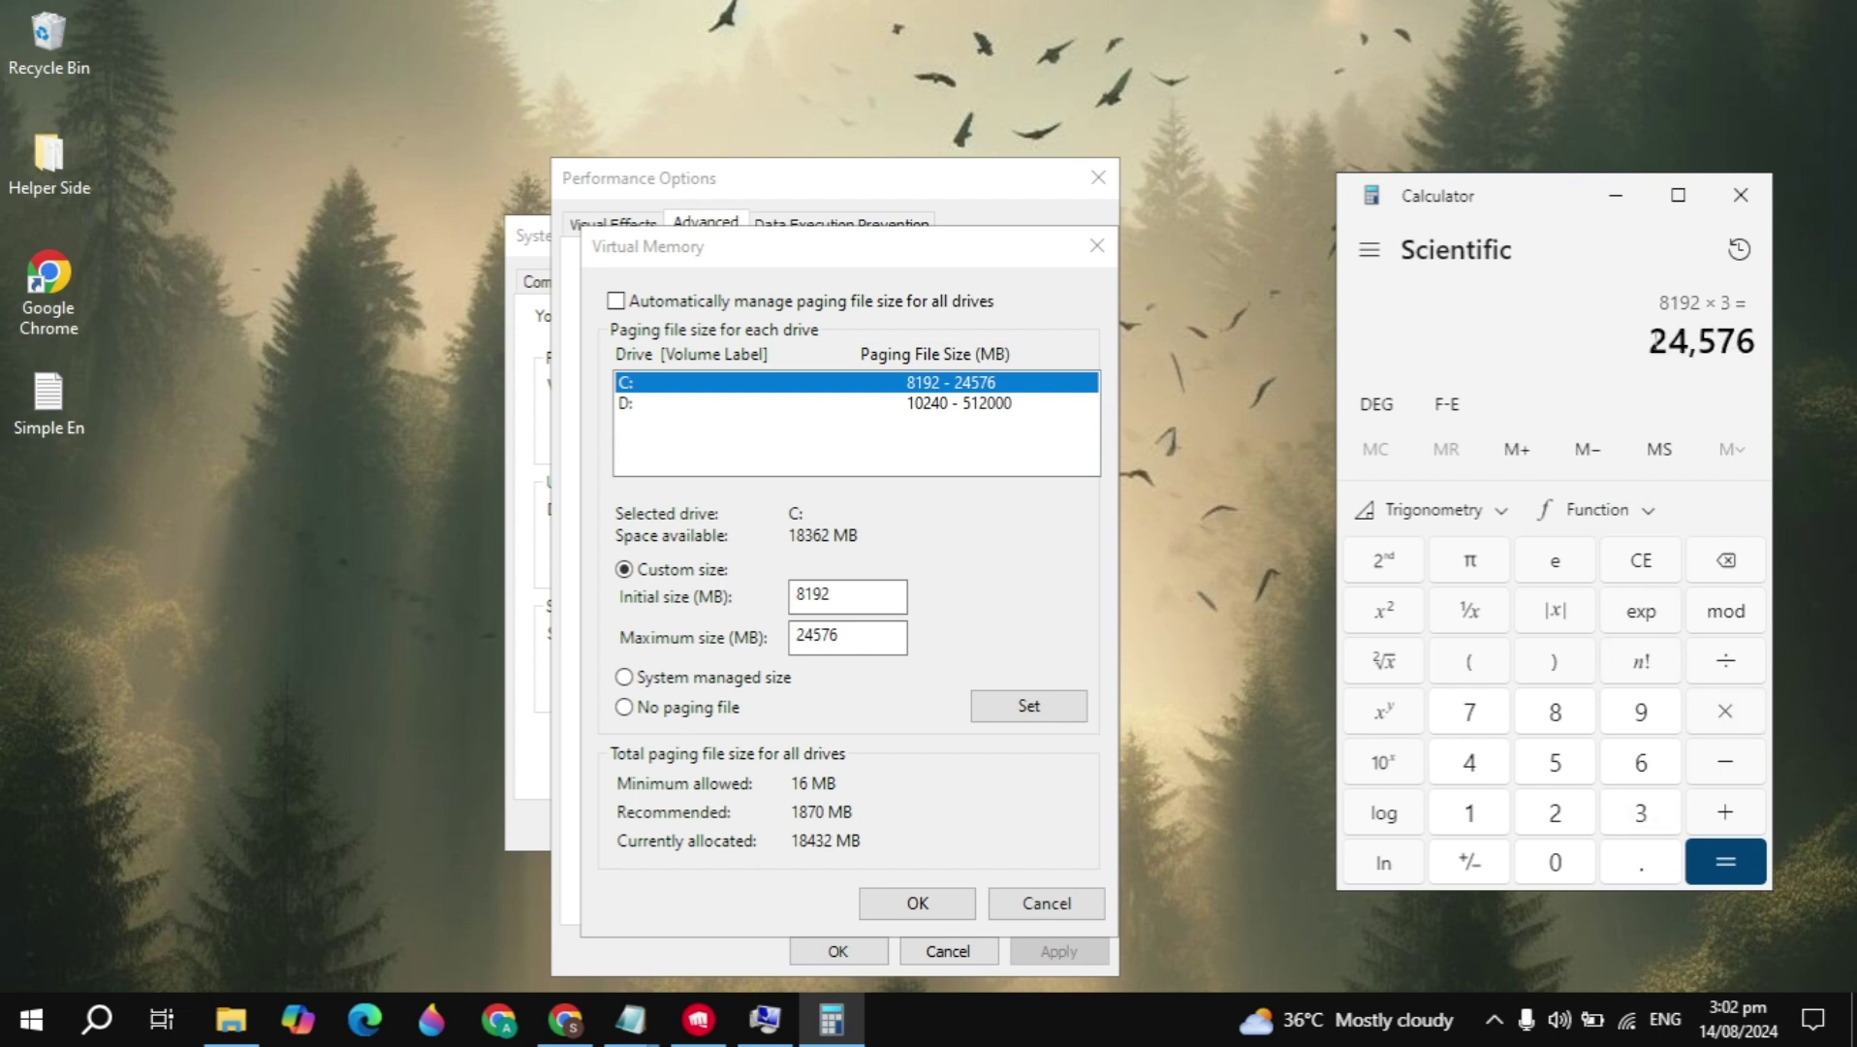
pyautogui.moveTo(1654, 341); pyautogui.dragTo(1749, 341)
pyautogui.click(812, 641)
pyautogui.click(1741, 195)
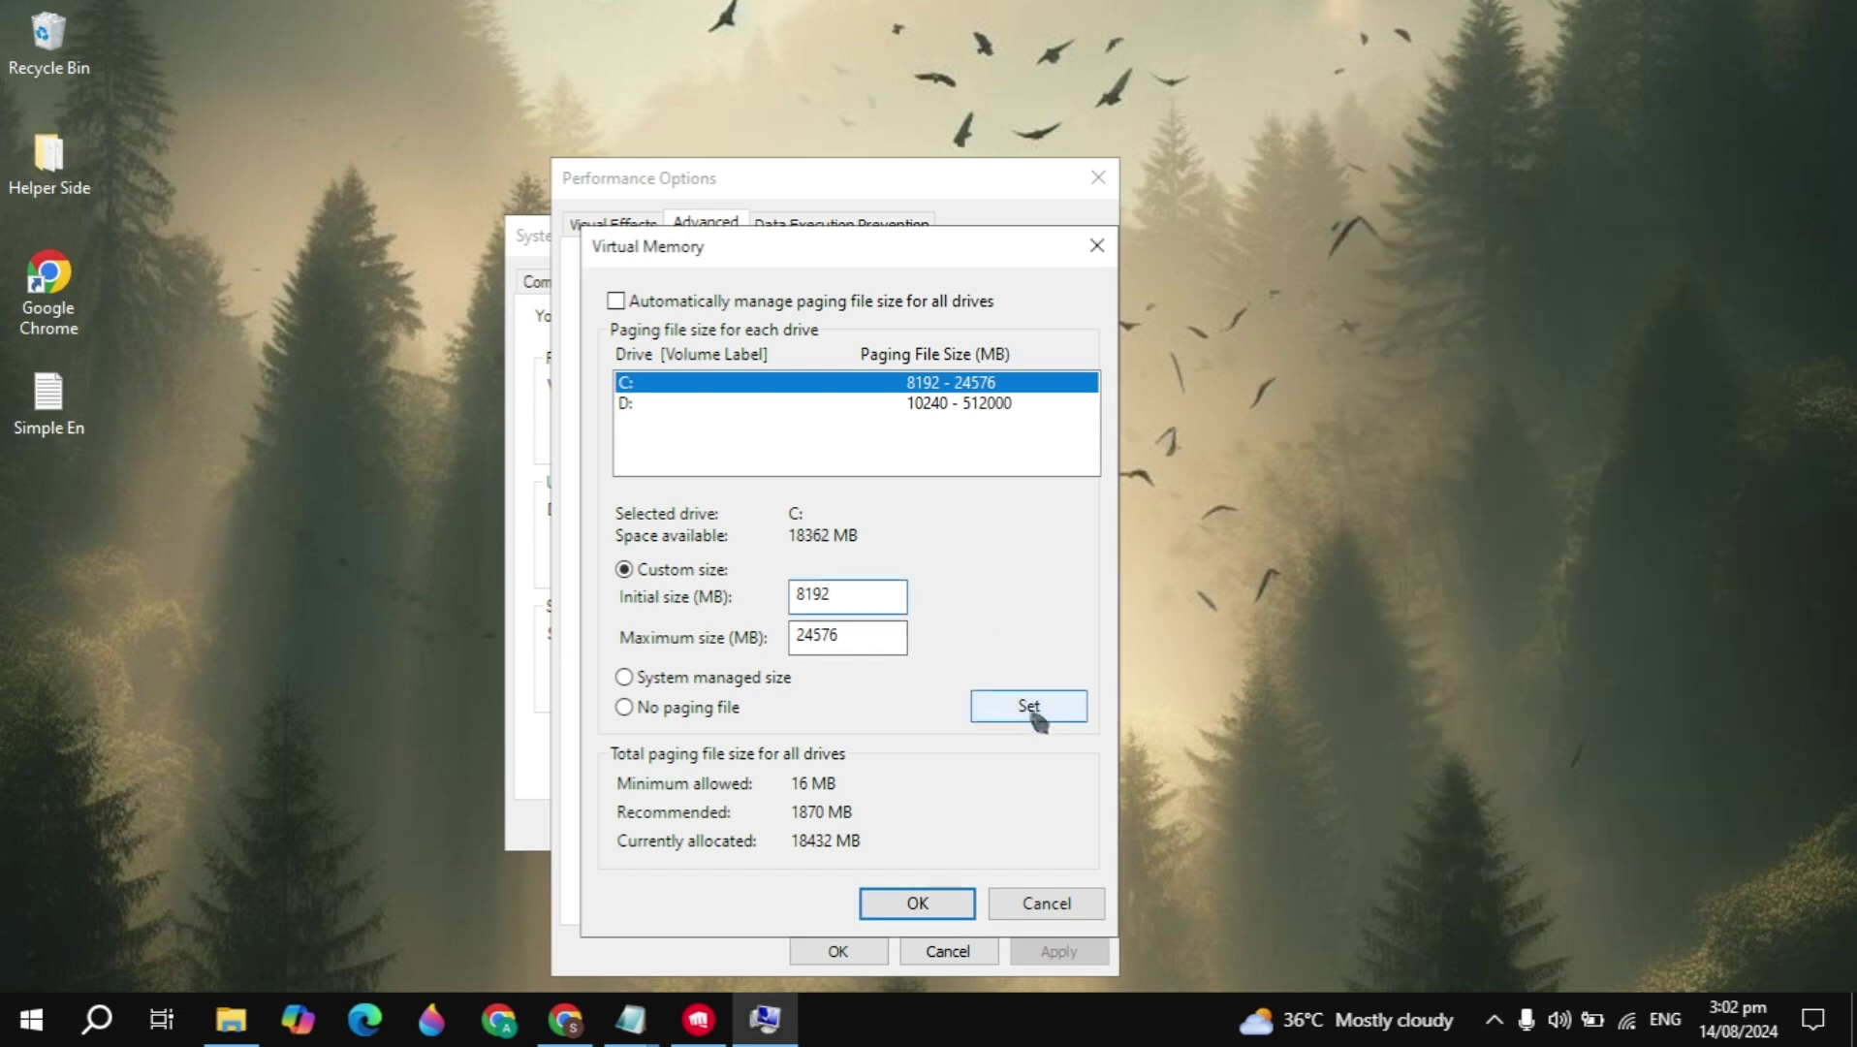
# Confirm the 8192–24576 MB paging file and OK out of Performance Options and System Properties.
pyautogui.click(937, 911)
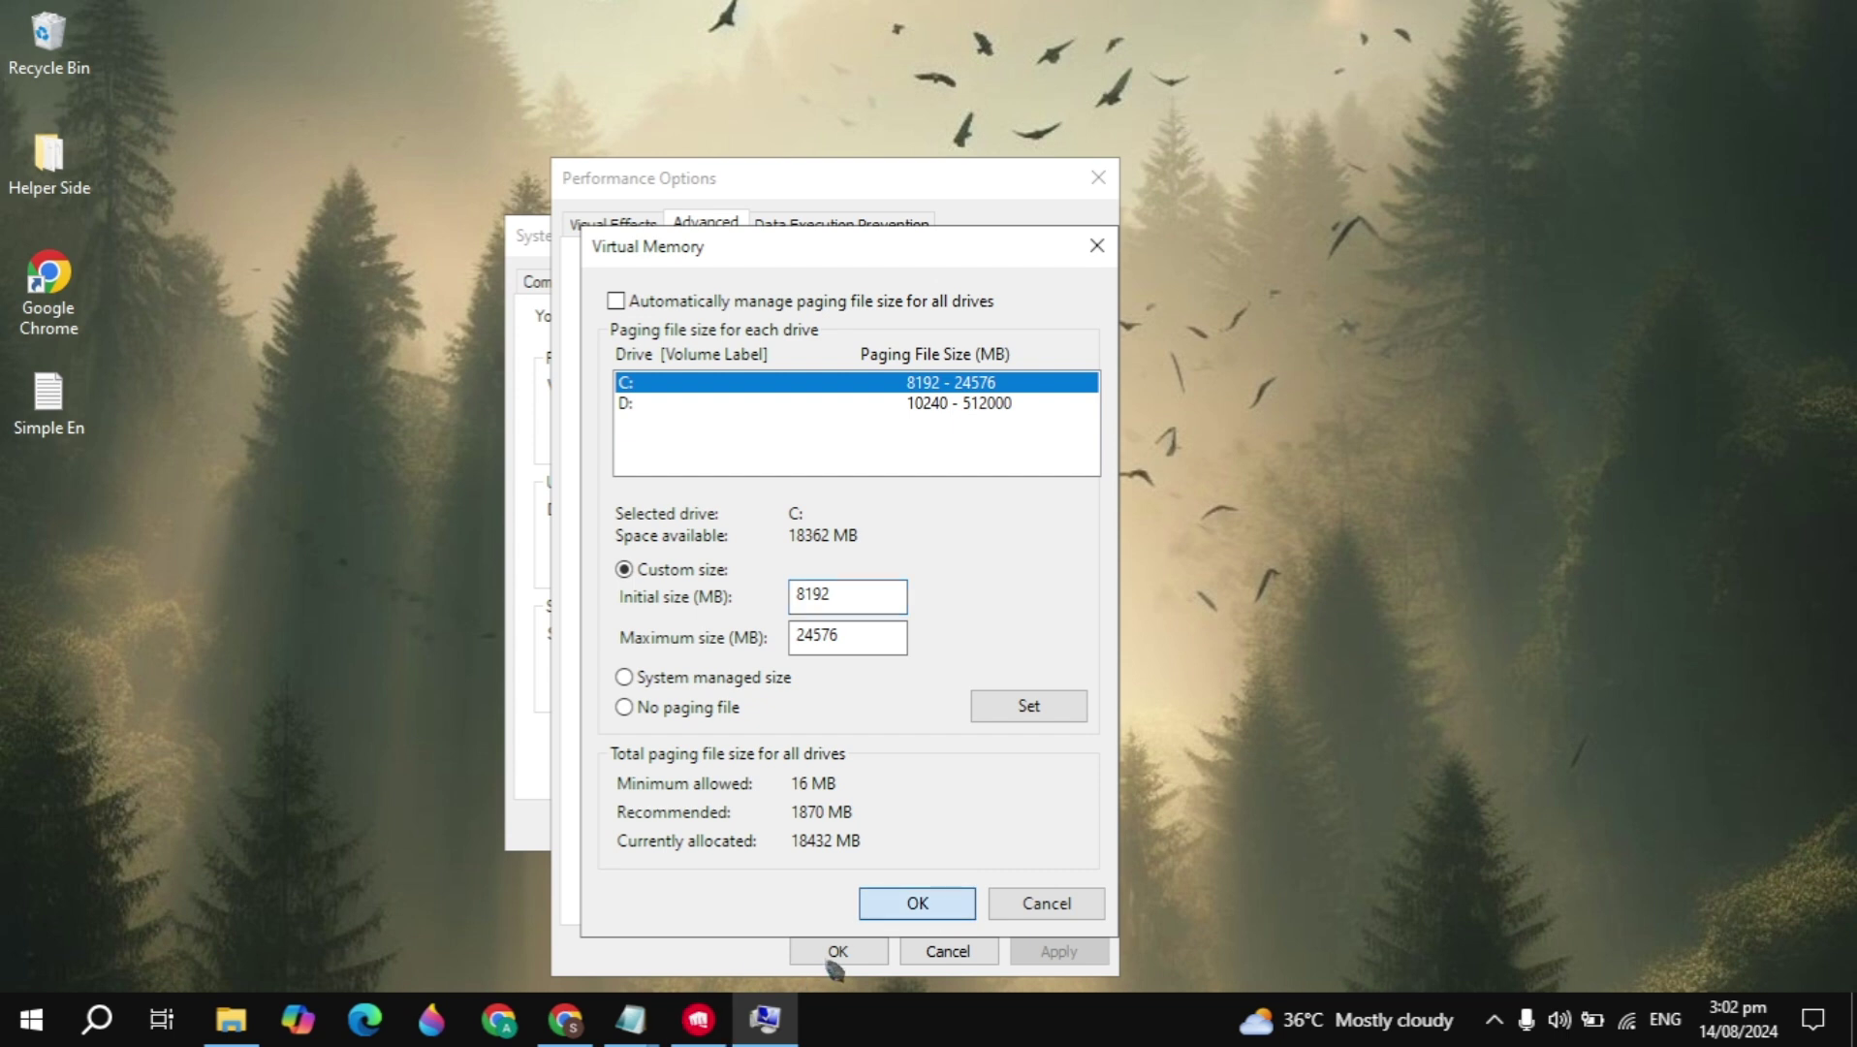
pyautogui.click(836, 953)
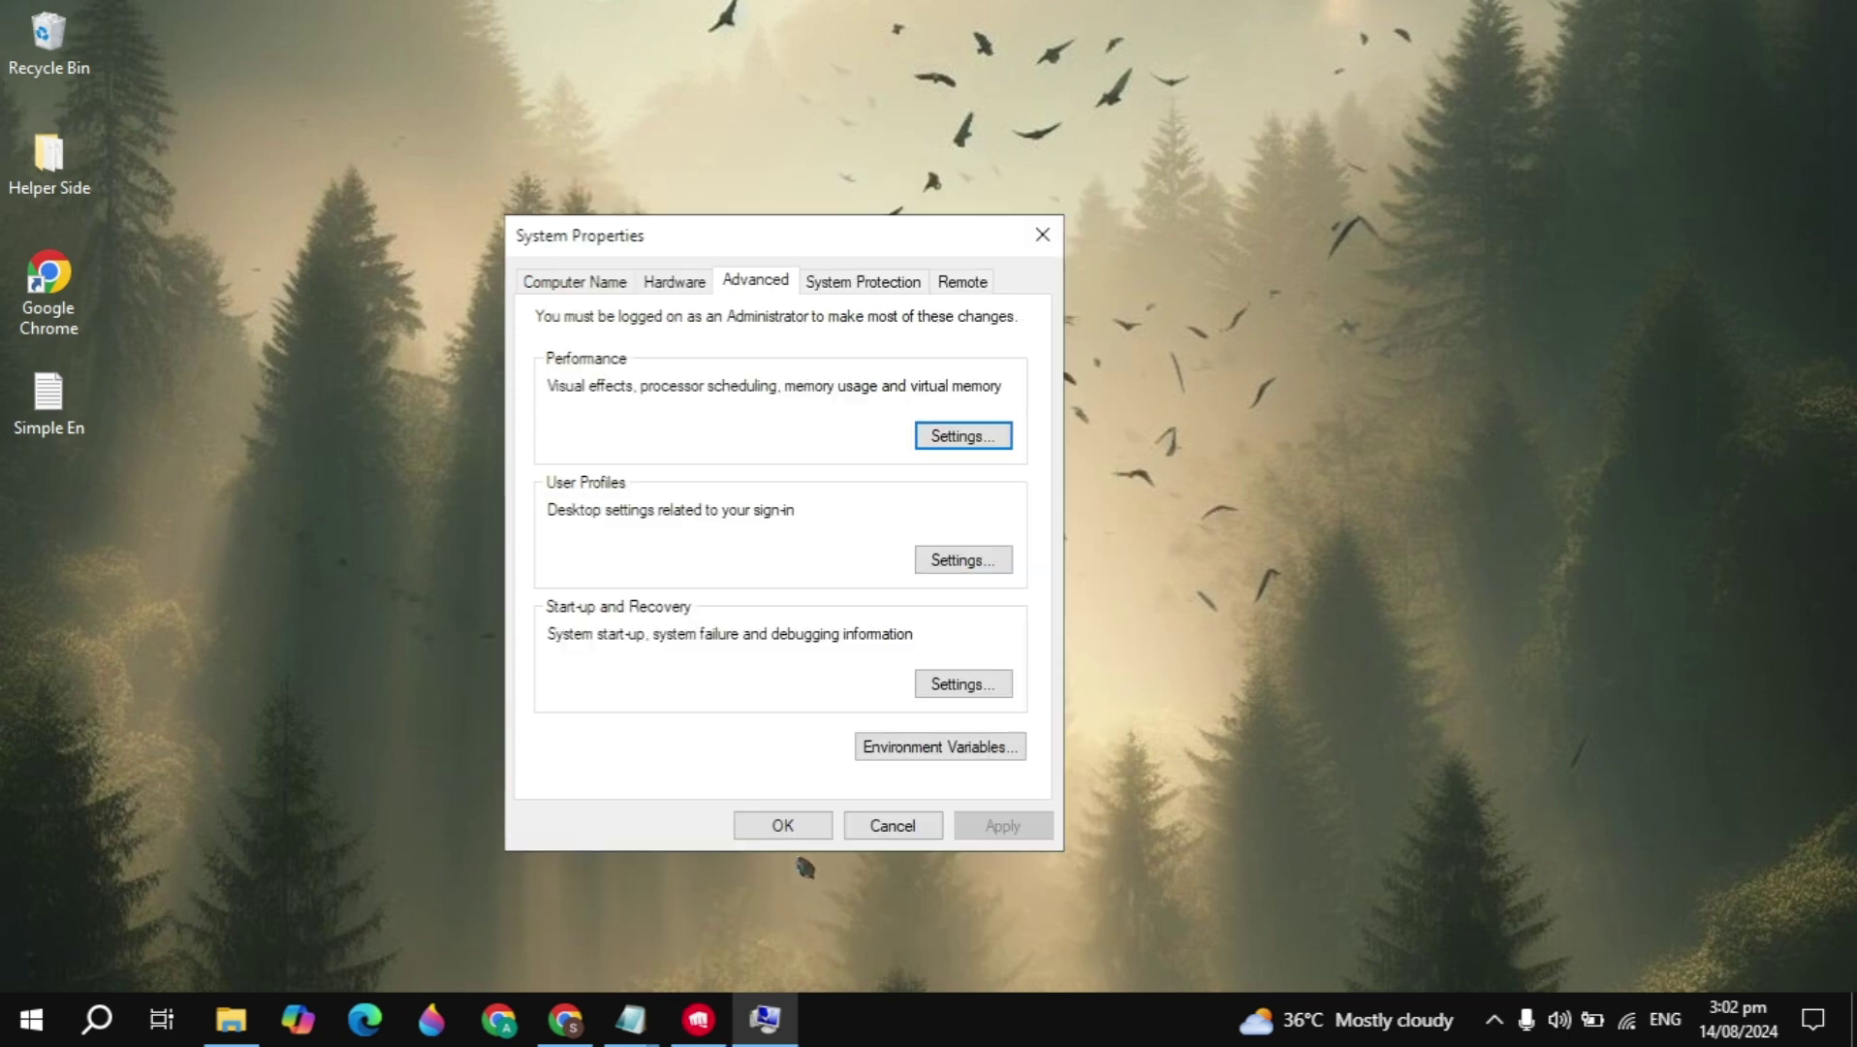
pyautogui.click(808, 835)
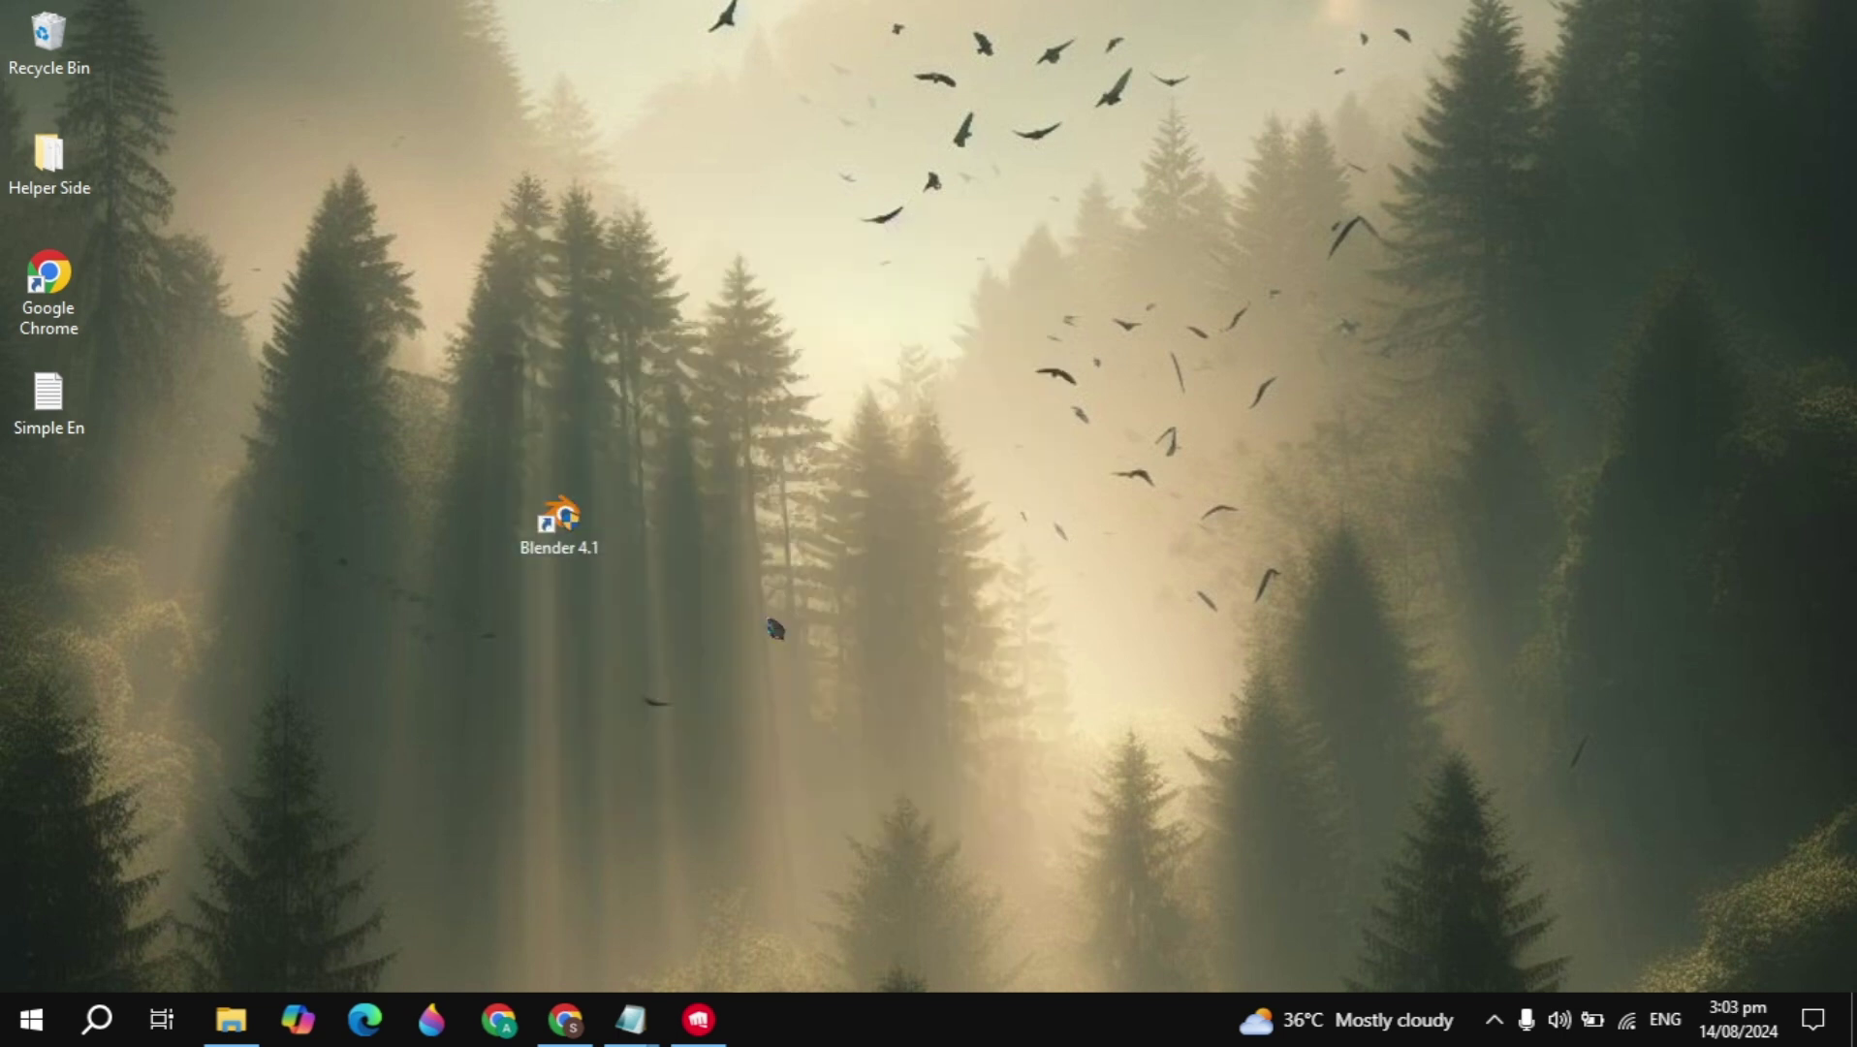
# Save High performance as Blender's preference in Windows Graphics settings.
pyautogui.click(96, 1021)
pyautogui.write('graph')
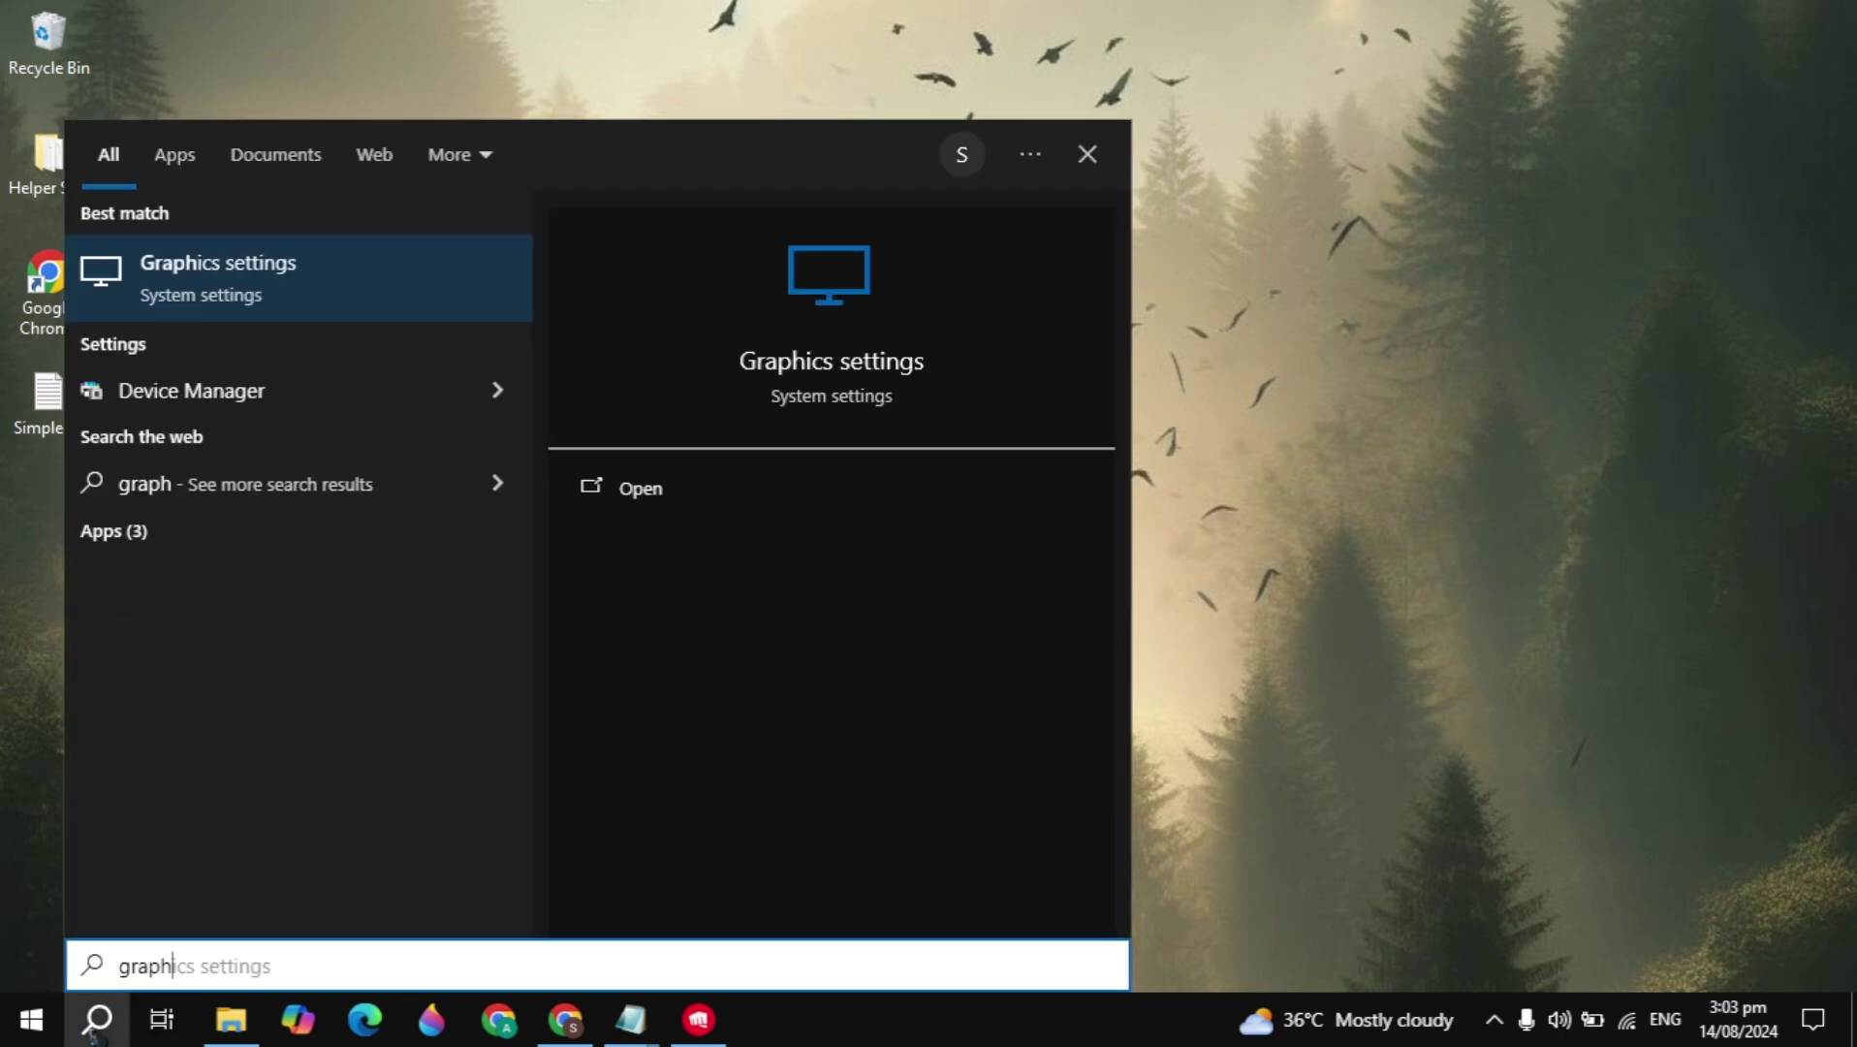
pyautogui.click(690, 496)
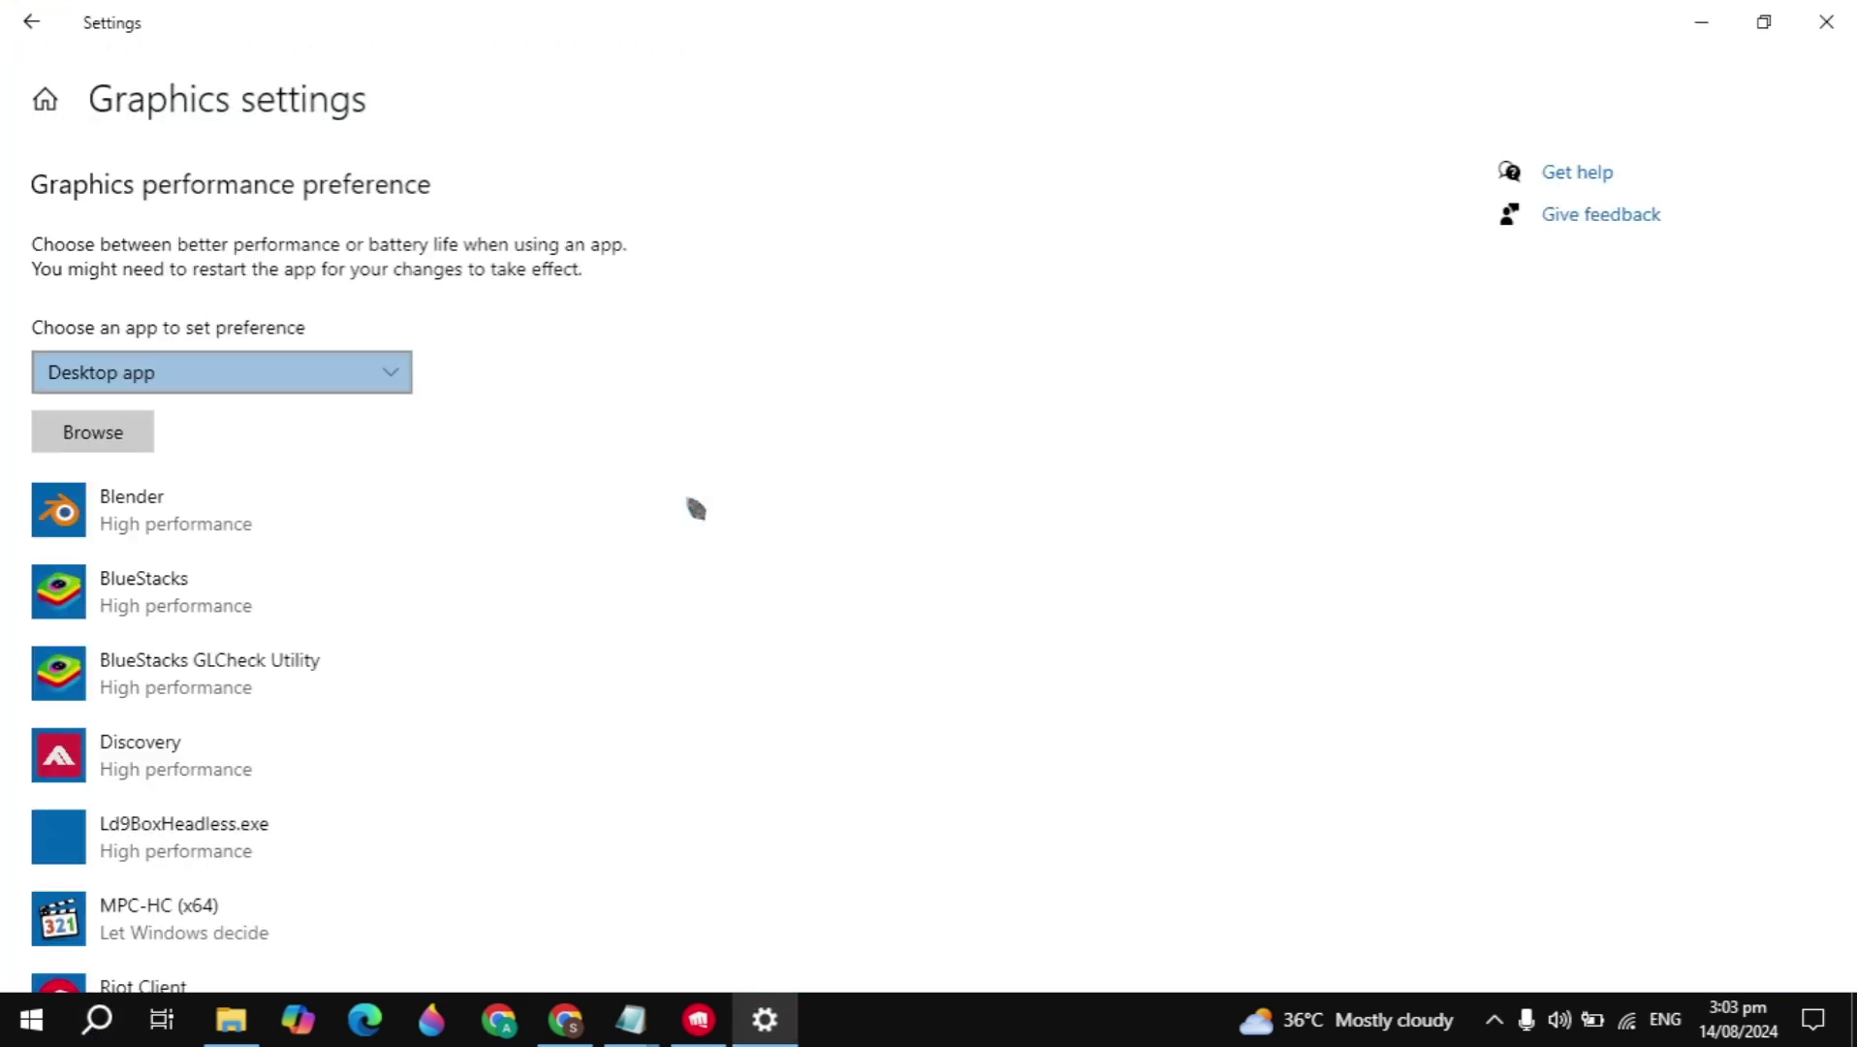
pyautogui.click(204, 498)
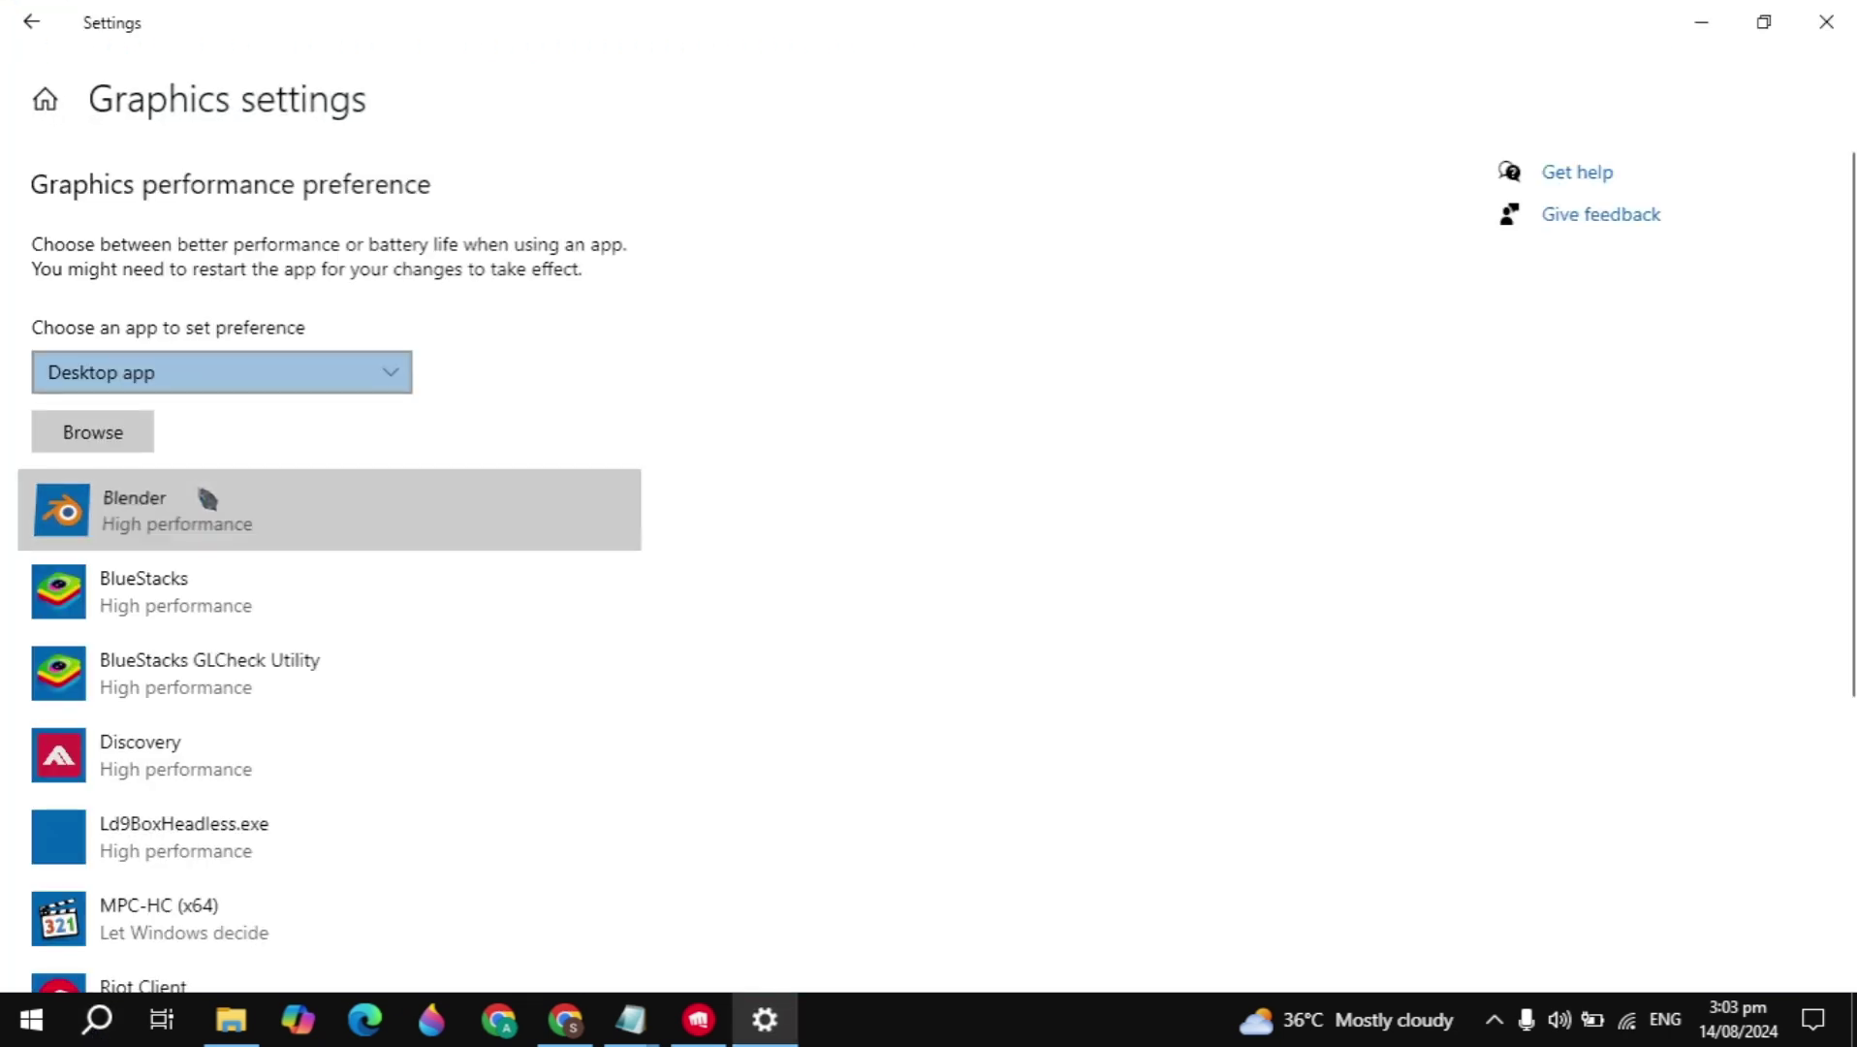
pyautogui.click(470, 627)
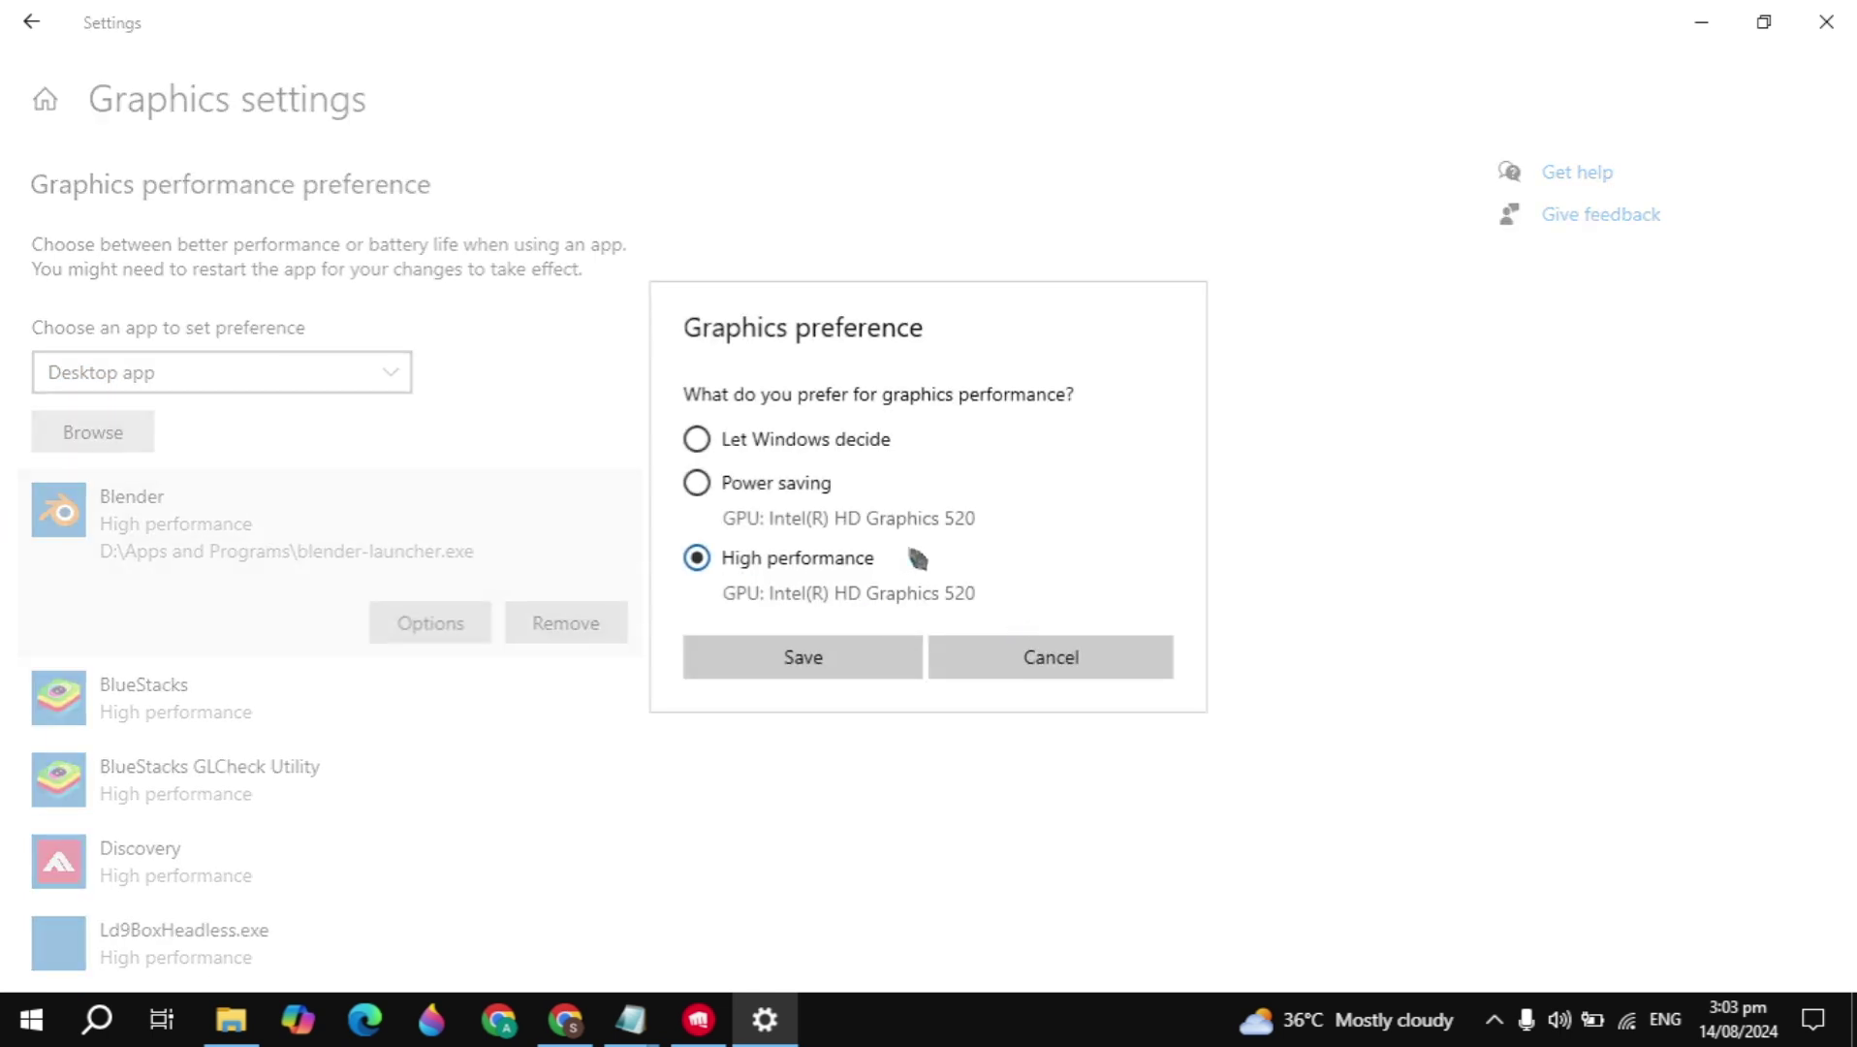
pyautogui.click(785, 660)
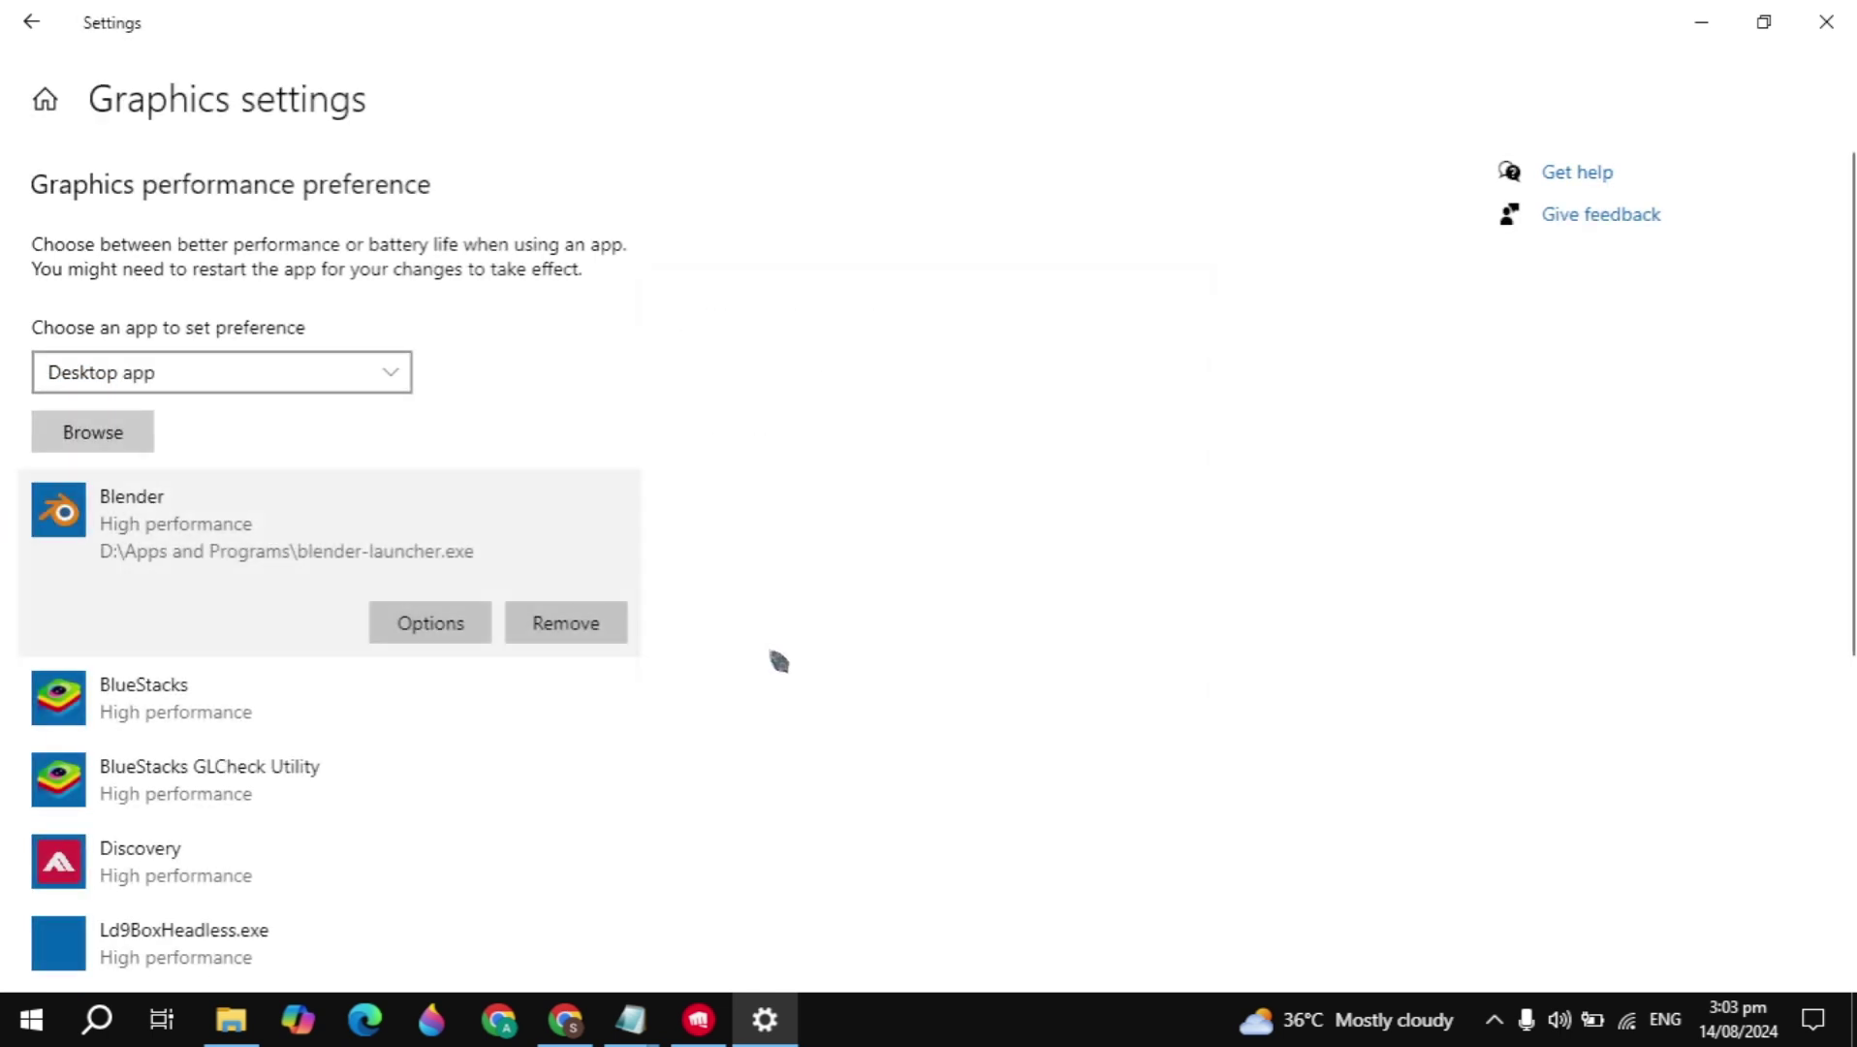
# Try adding the Desktop Blender 4.1 shortcut to the graphics list, then dismiss Blender's preference choices.
pyautogui.click(58, 433)
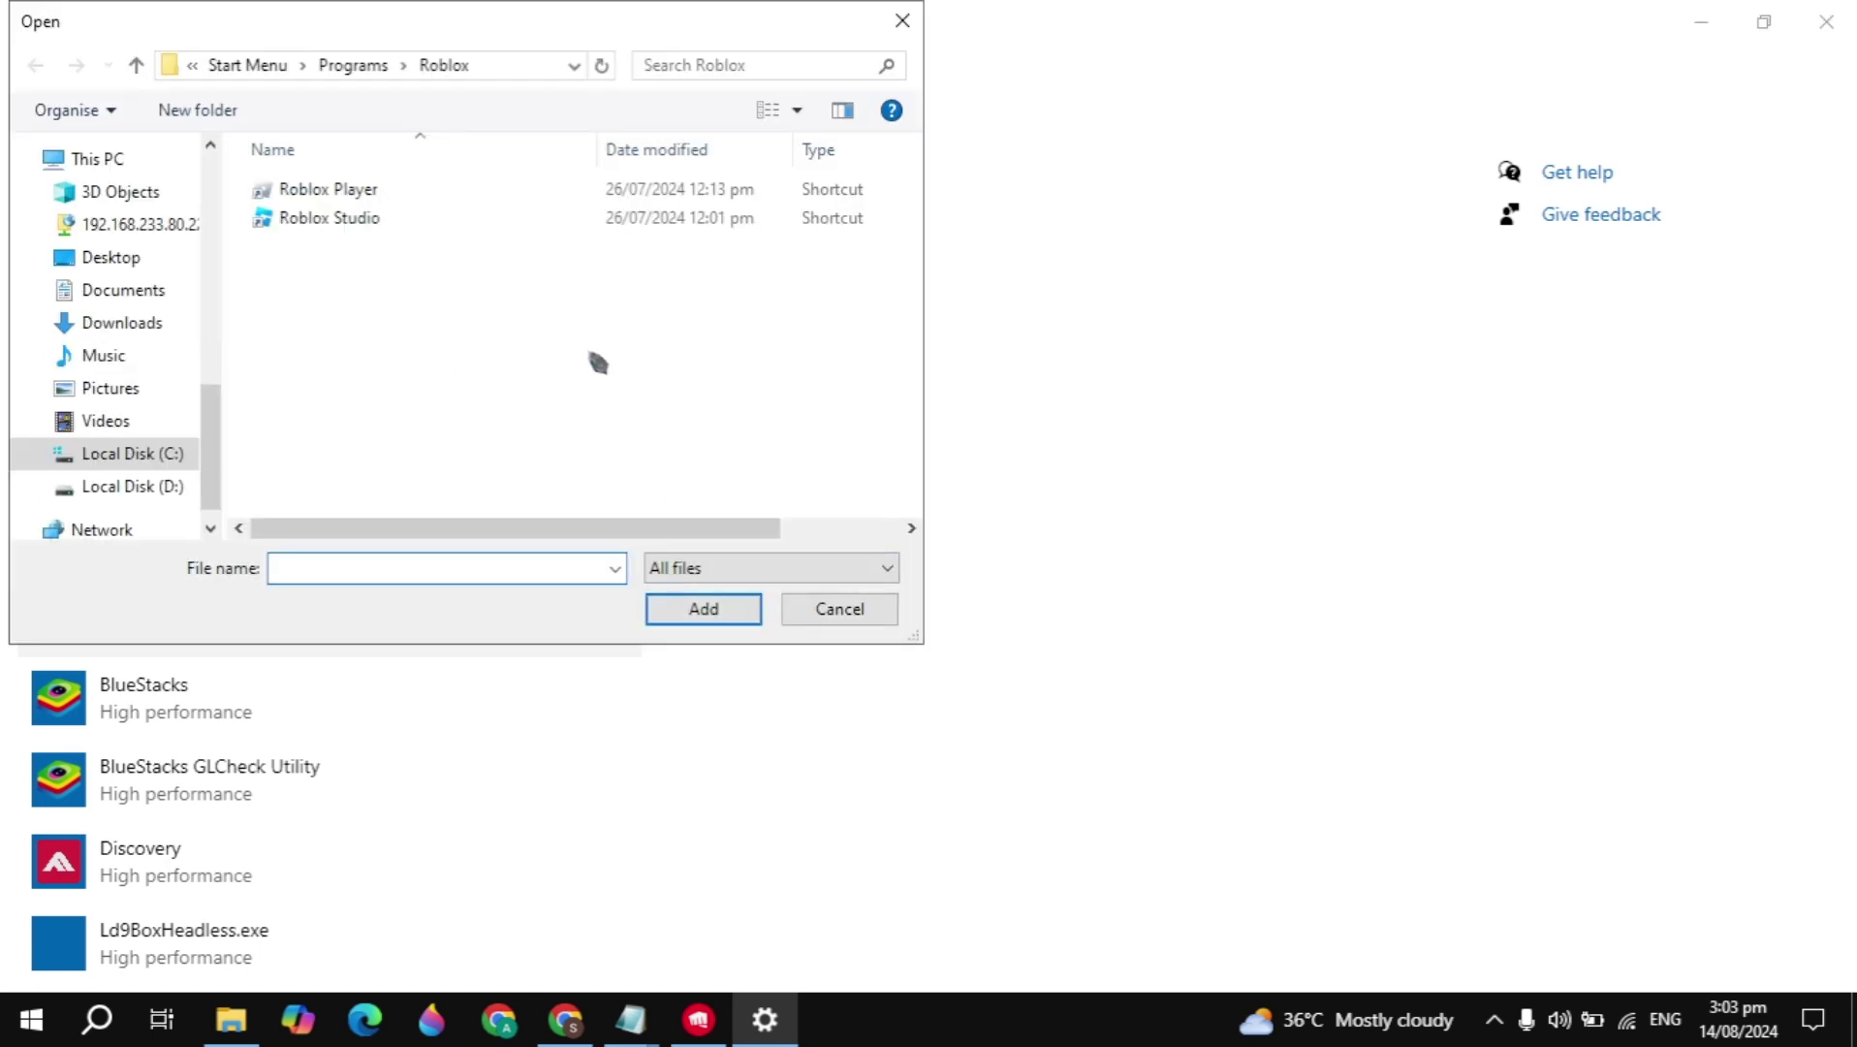
pyautogui.click(148, 264)
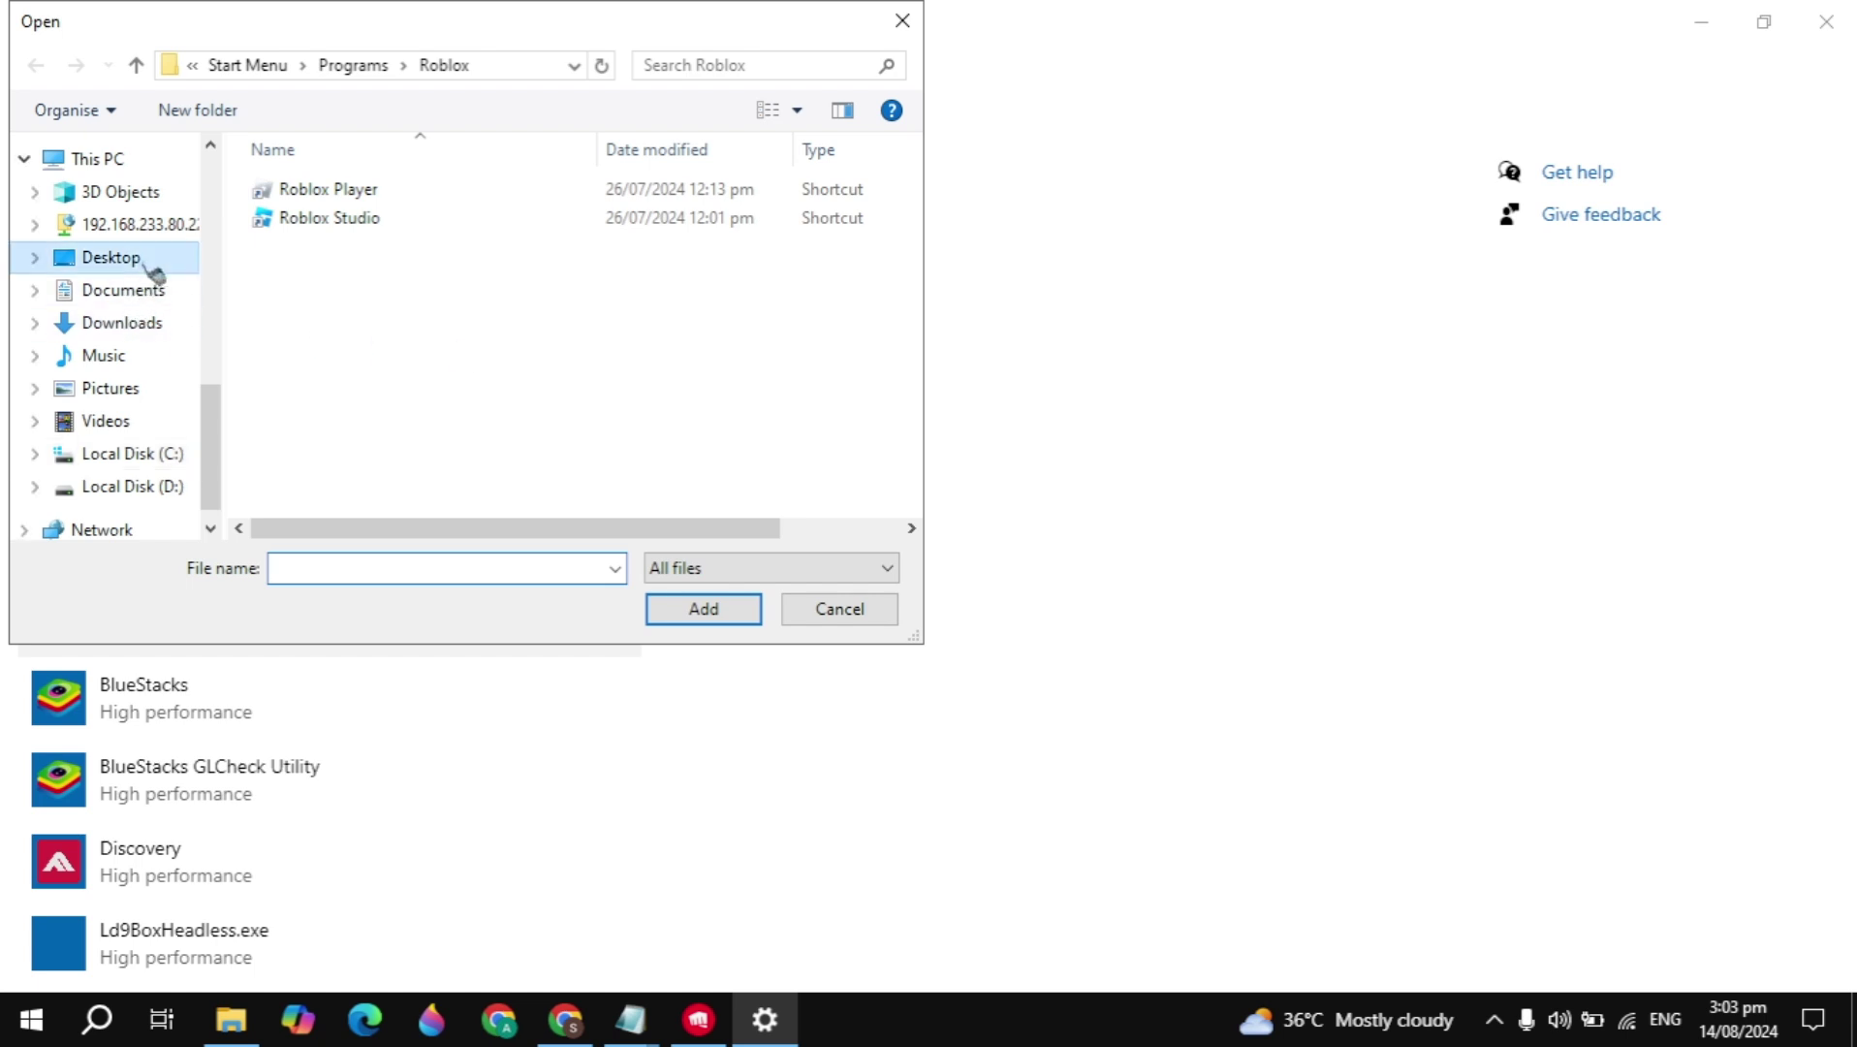
pyautogui.click(392, 225)
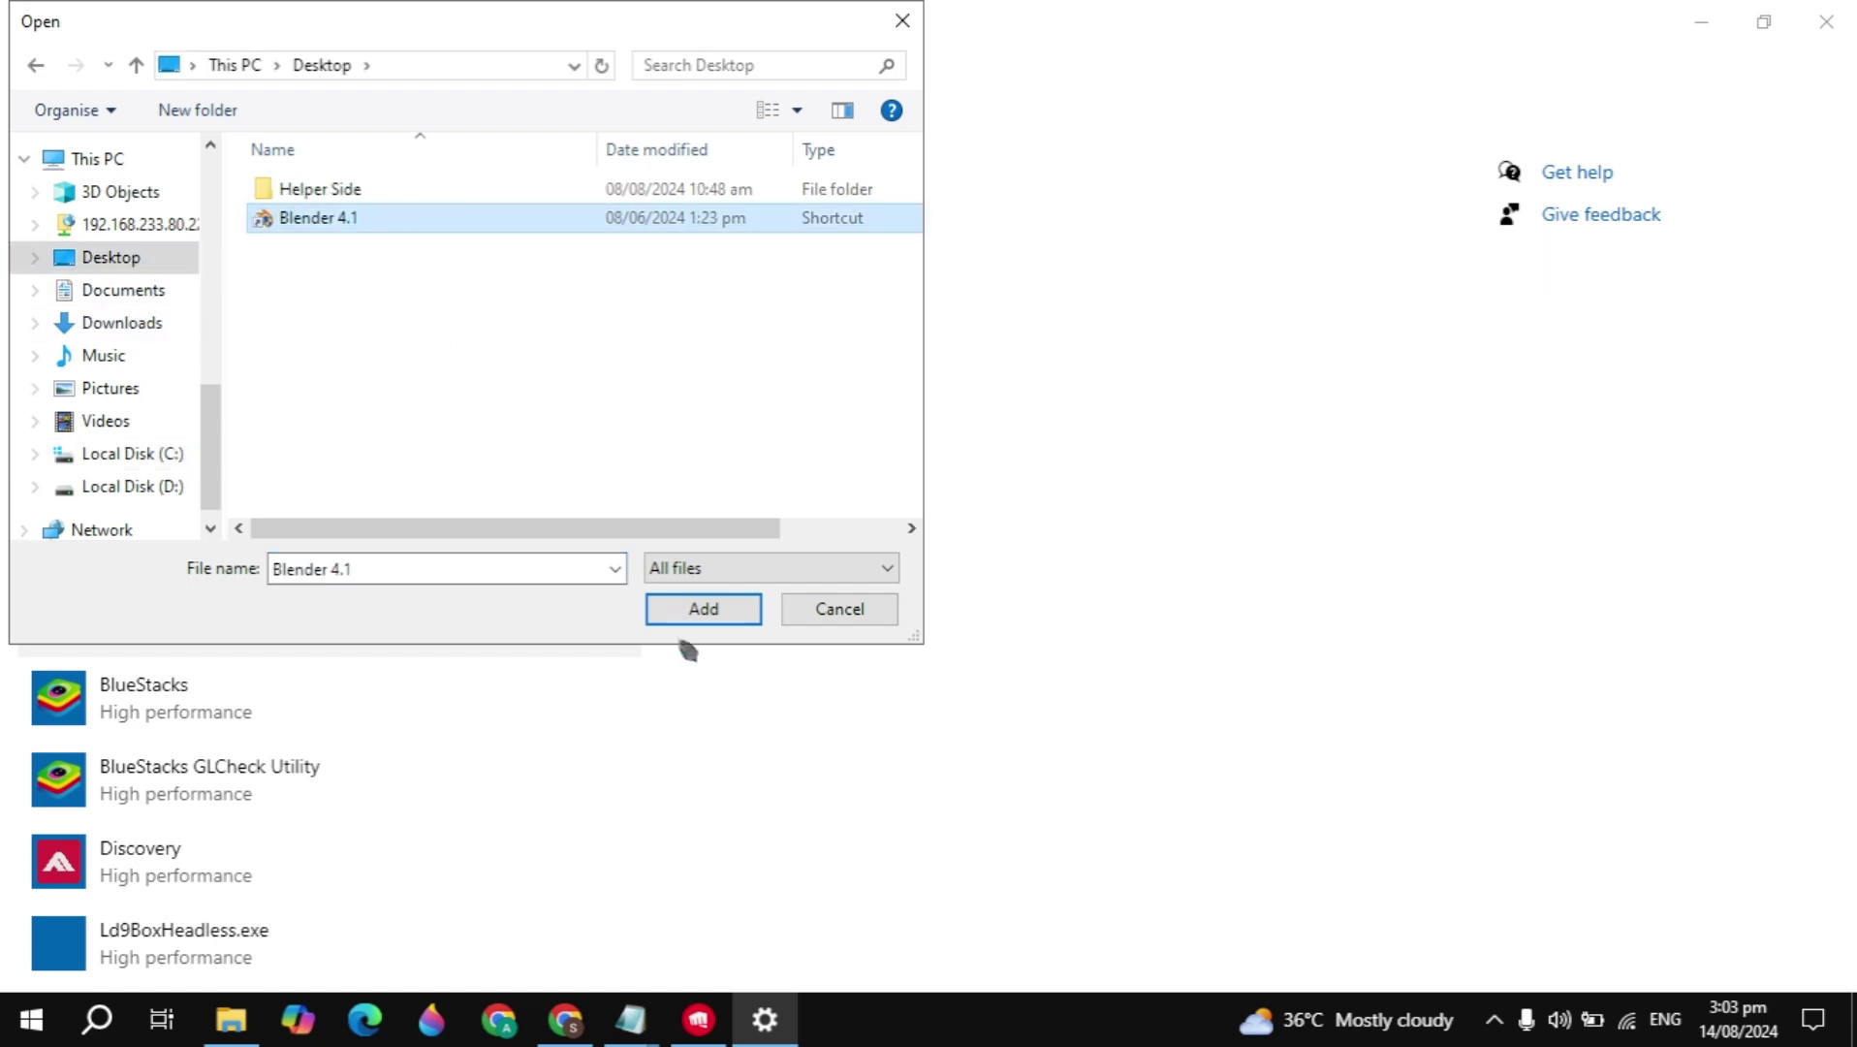
pyautogui.click(705, 609)
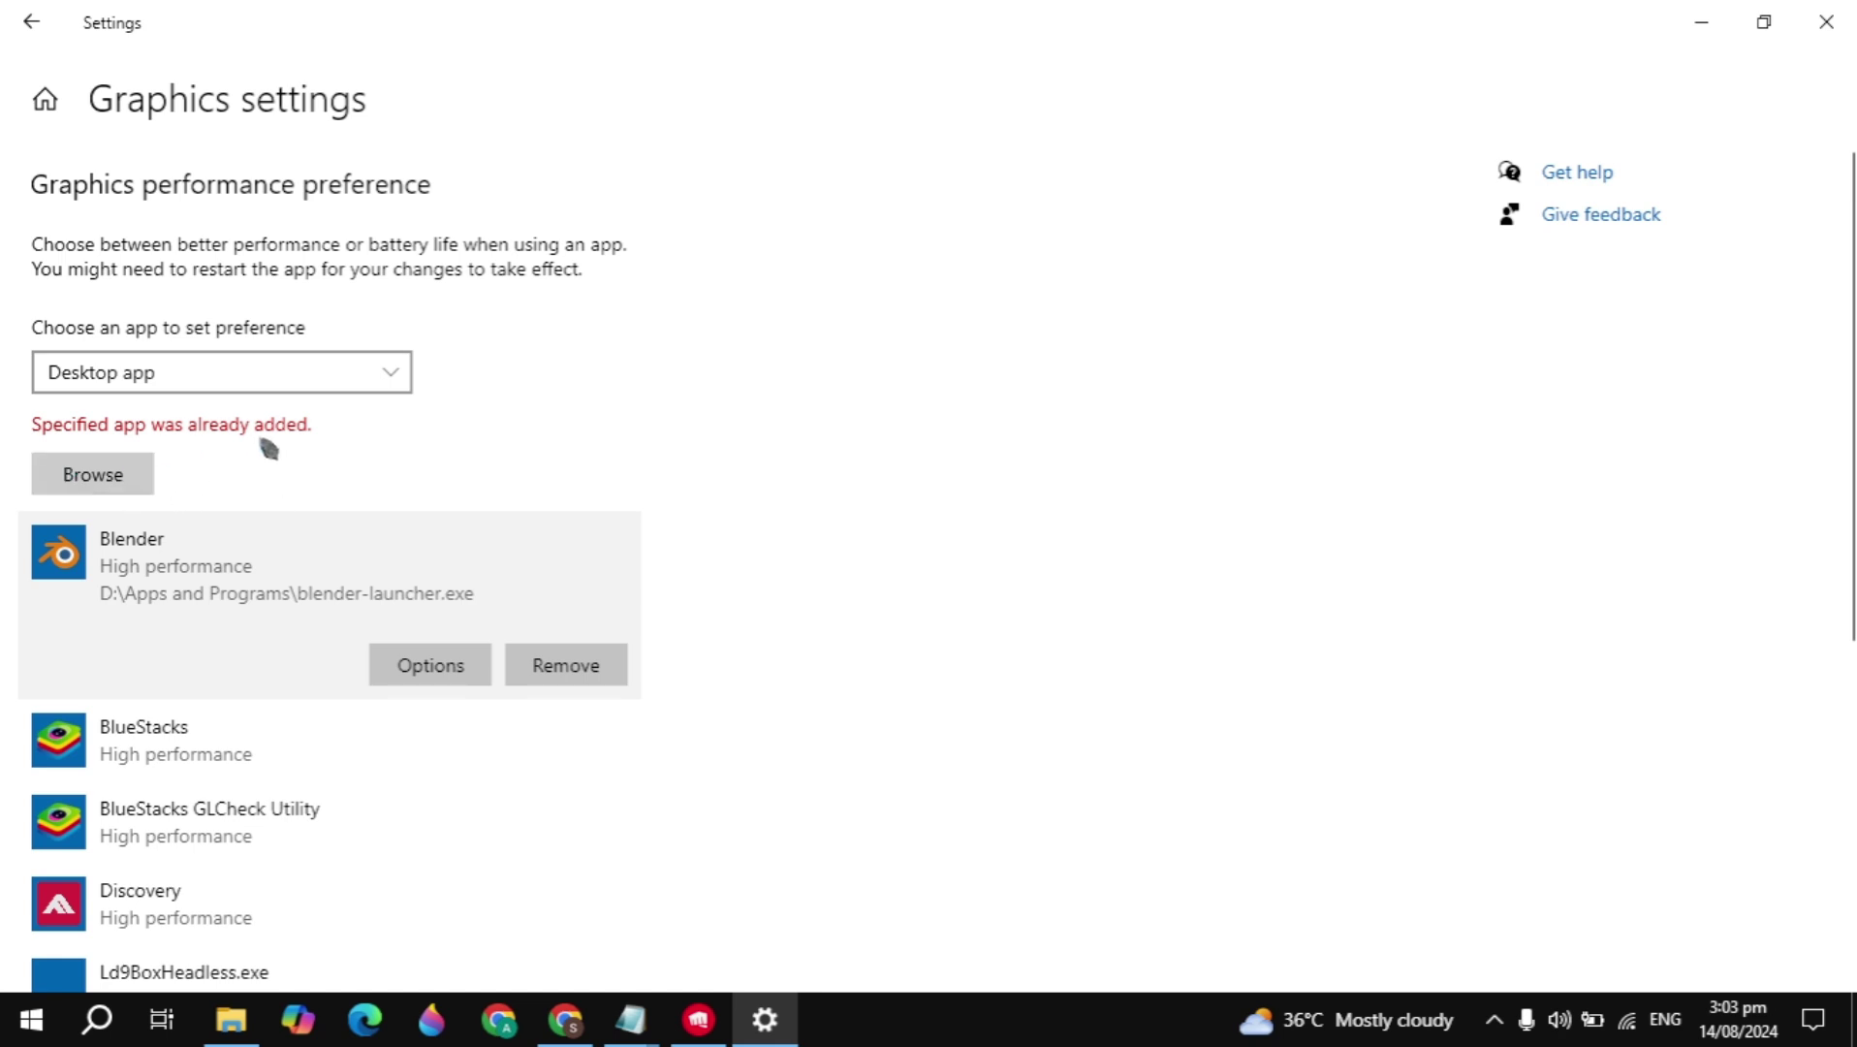
pyautogui.click(415, 662)
pyautogui.click(1013, 657)
# Close Settings and open the Balanced plan's Edit Plan Settings via a 'power' search.
pyautogui.click(1826, 21)
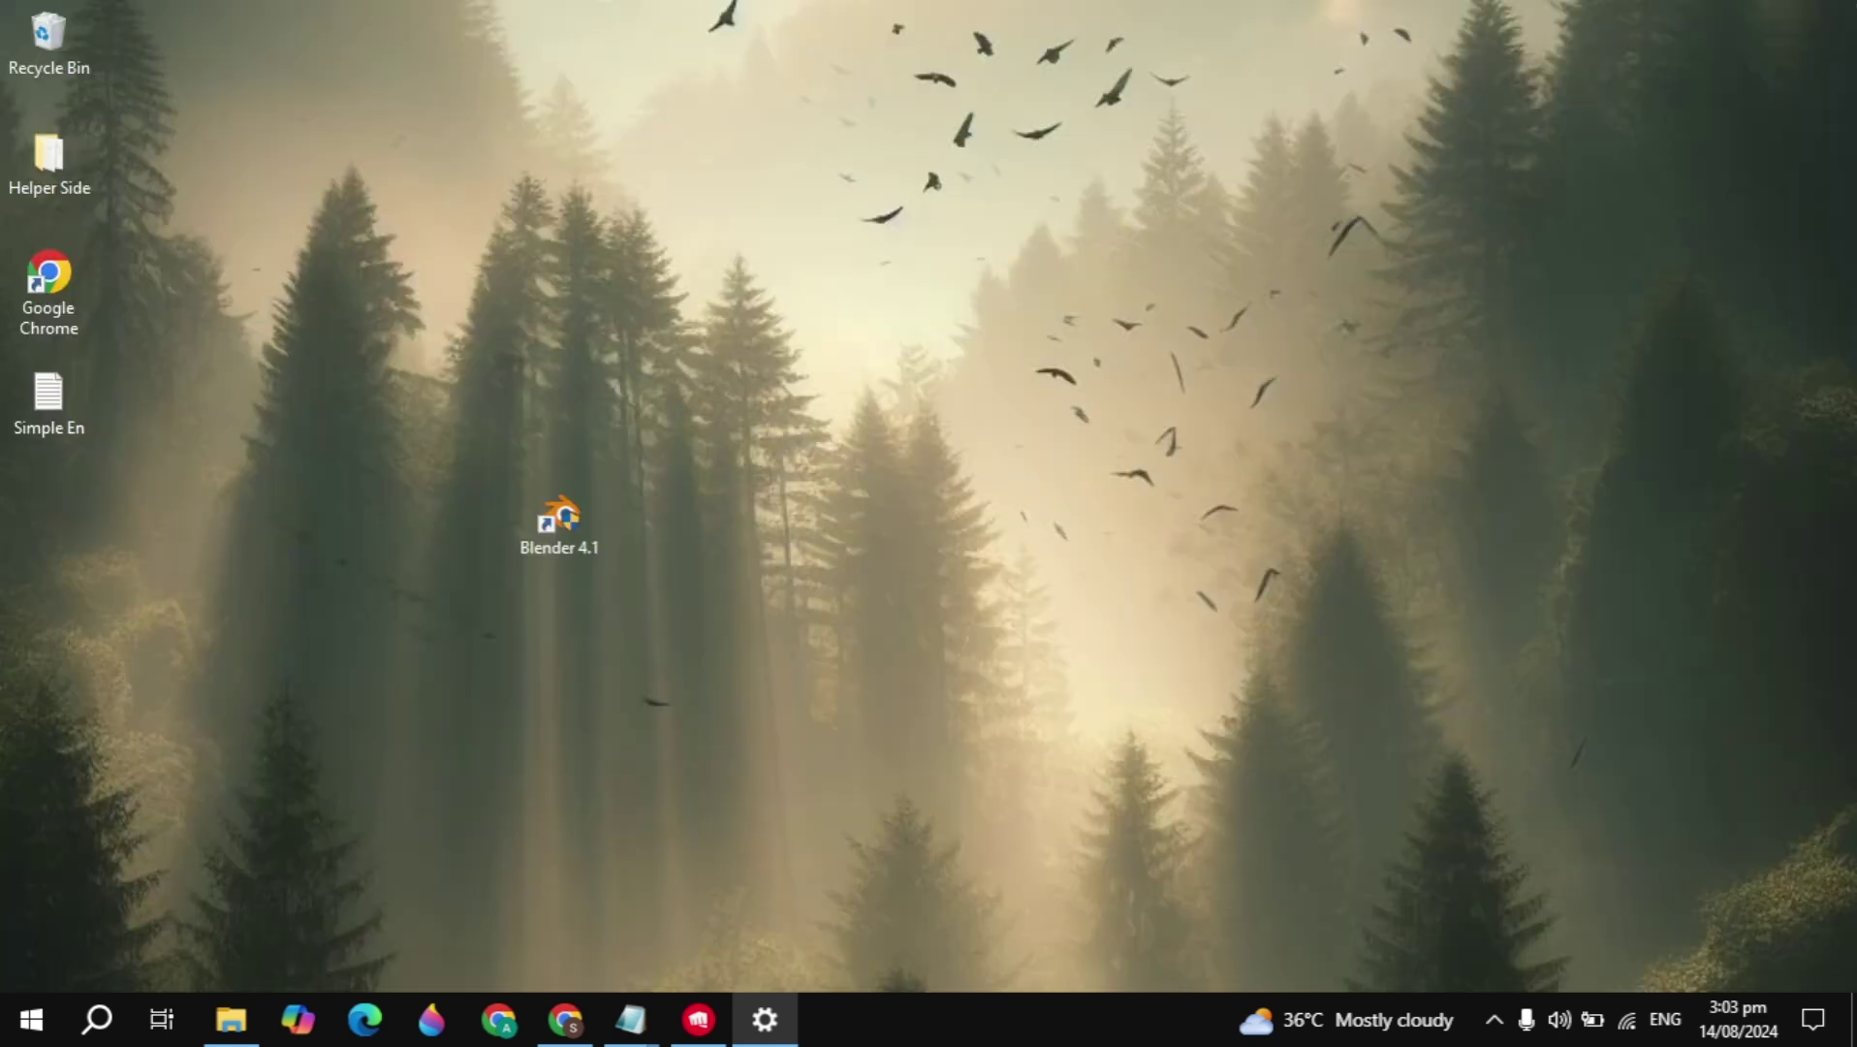
pyautogui.click(560, 524)
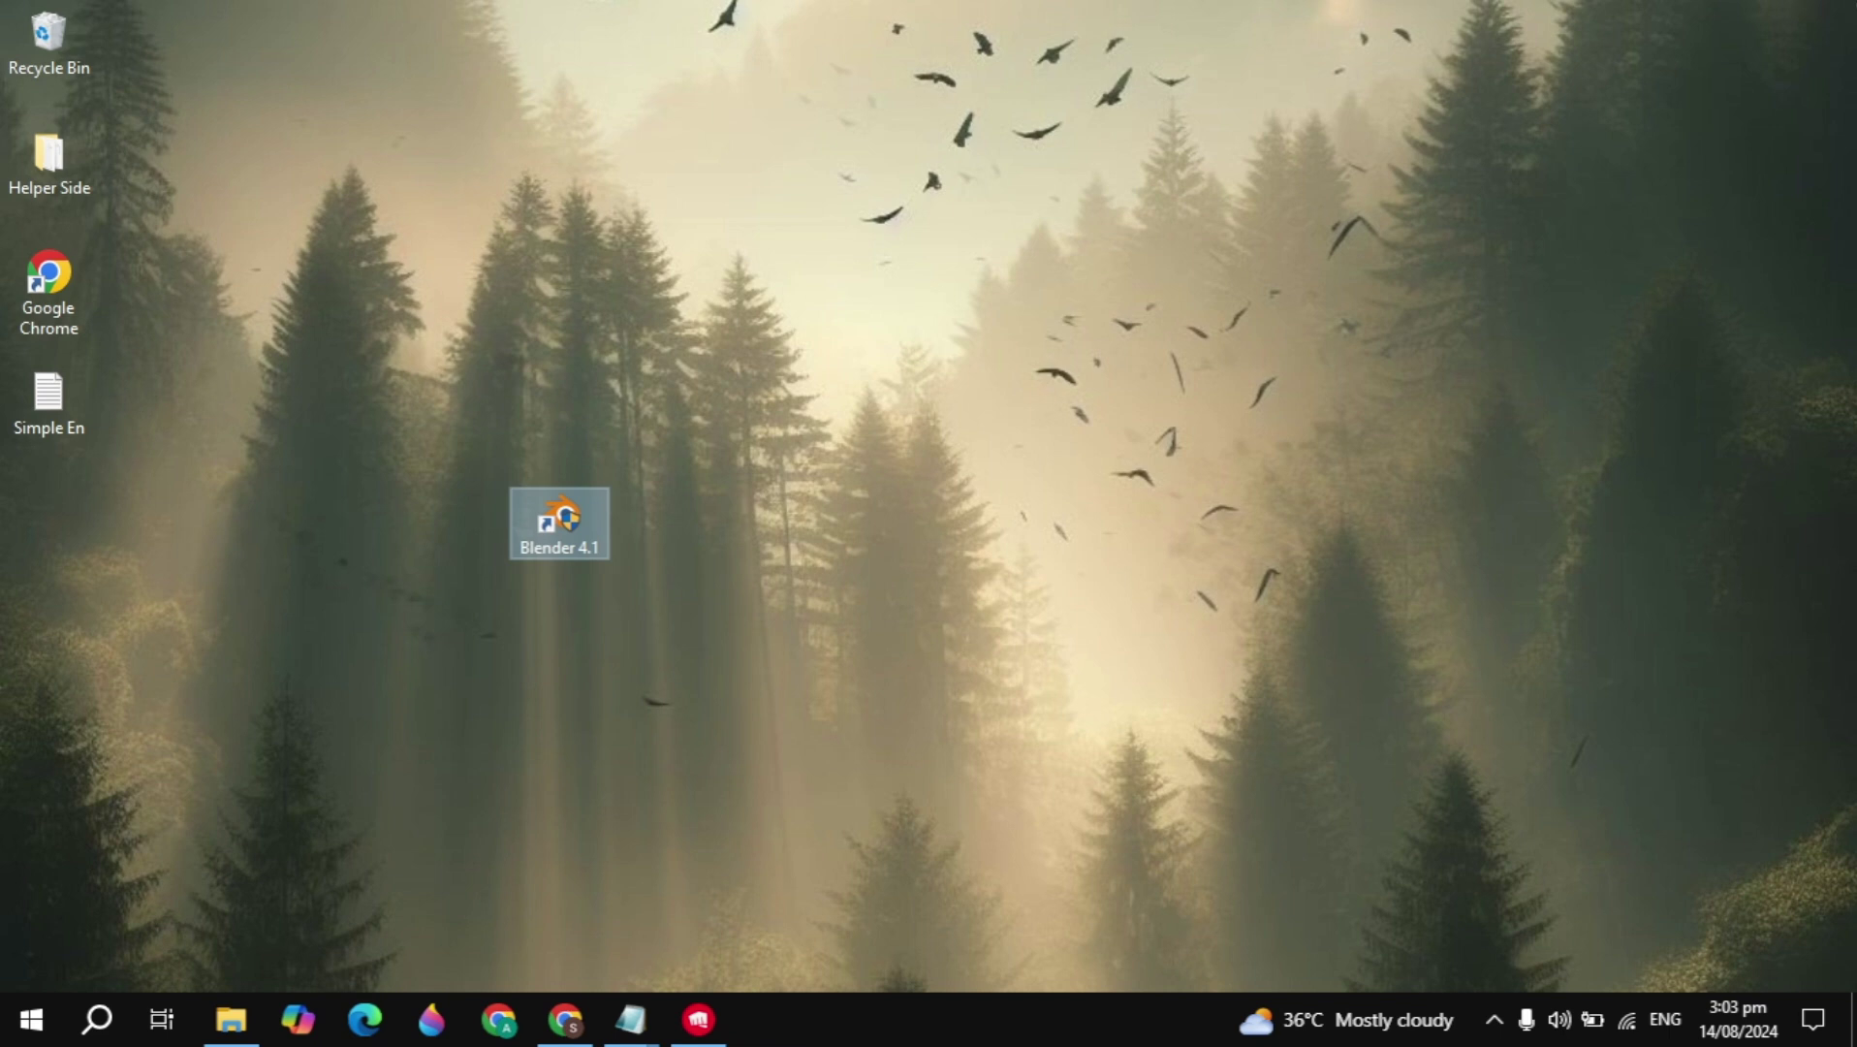
pyautogui.click(703, 533)
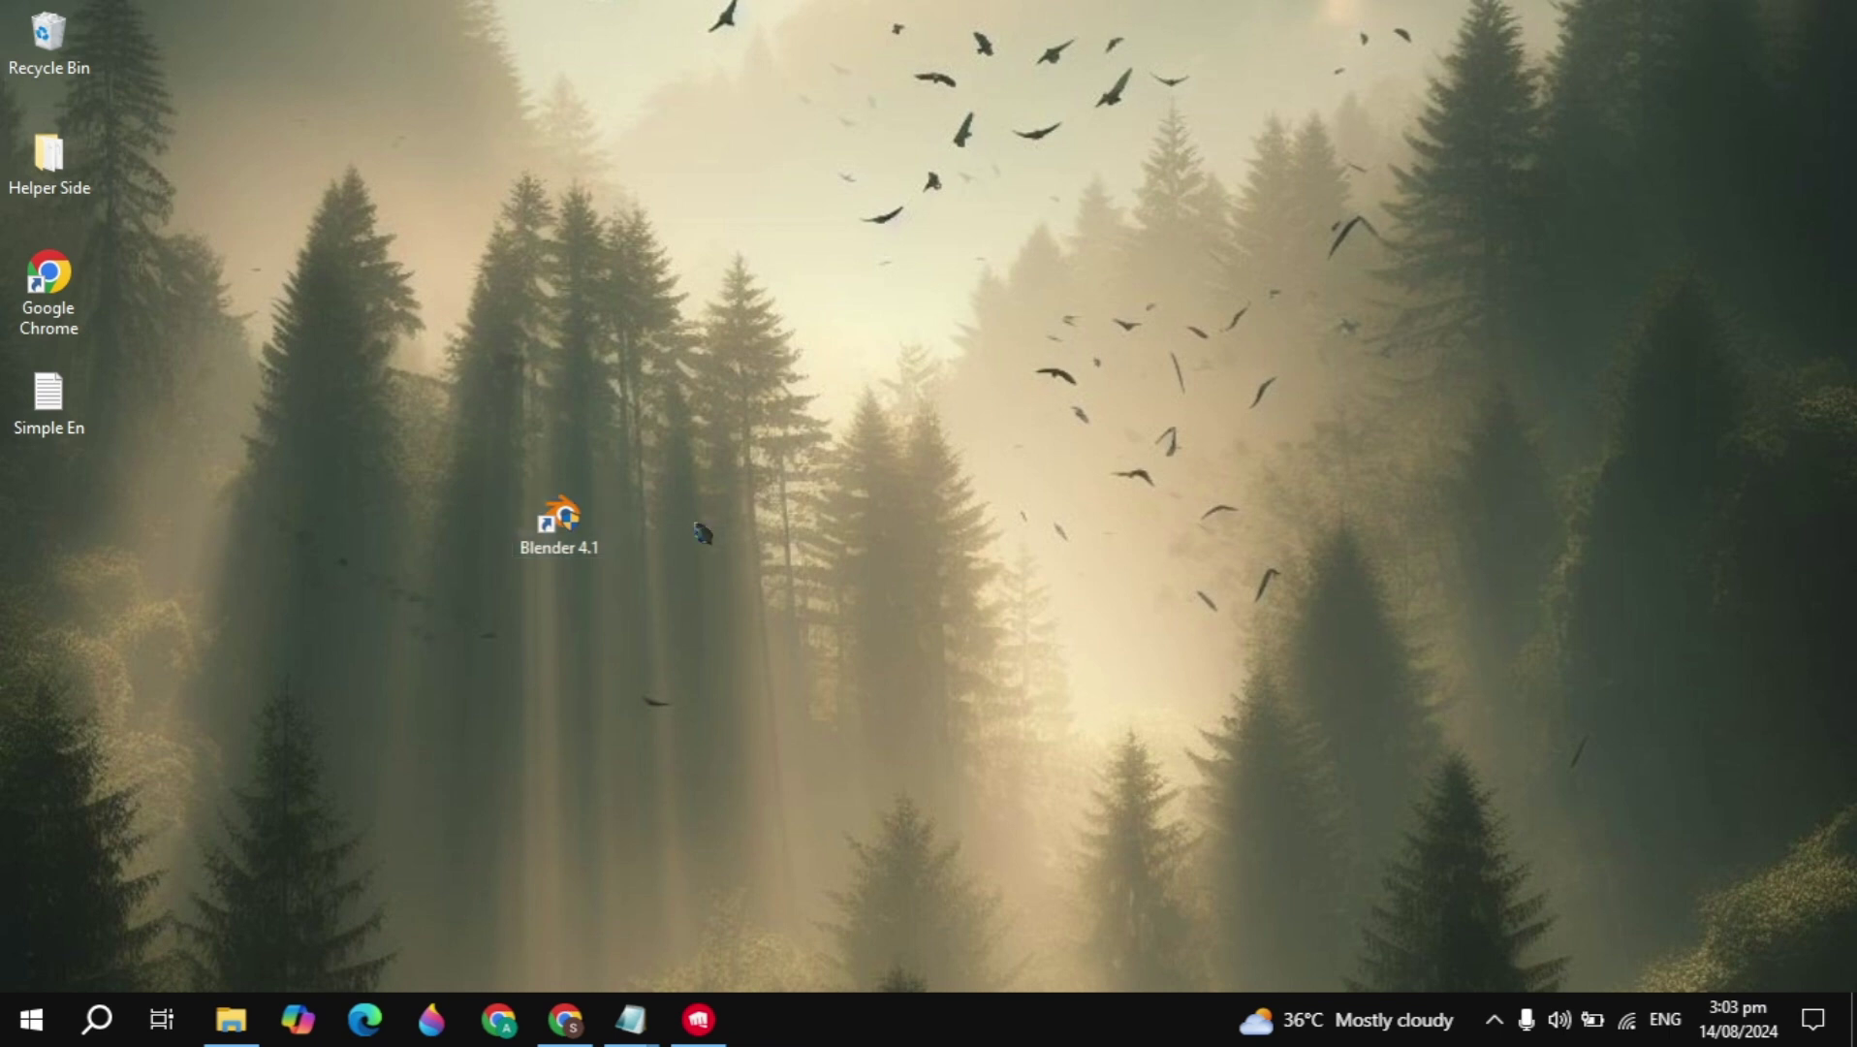
pyautogui.click(96, 1018)
pyautogui.write('p')
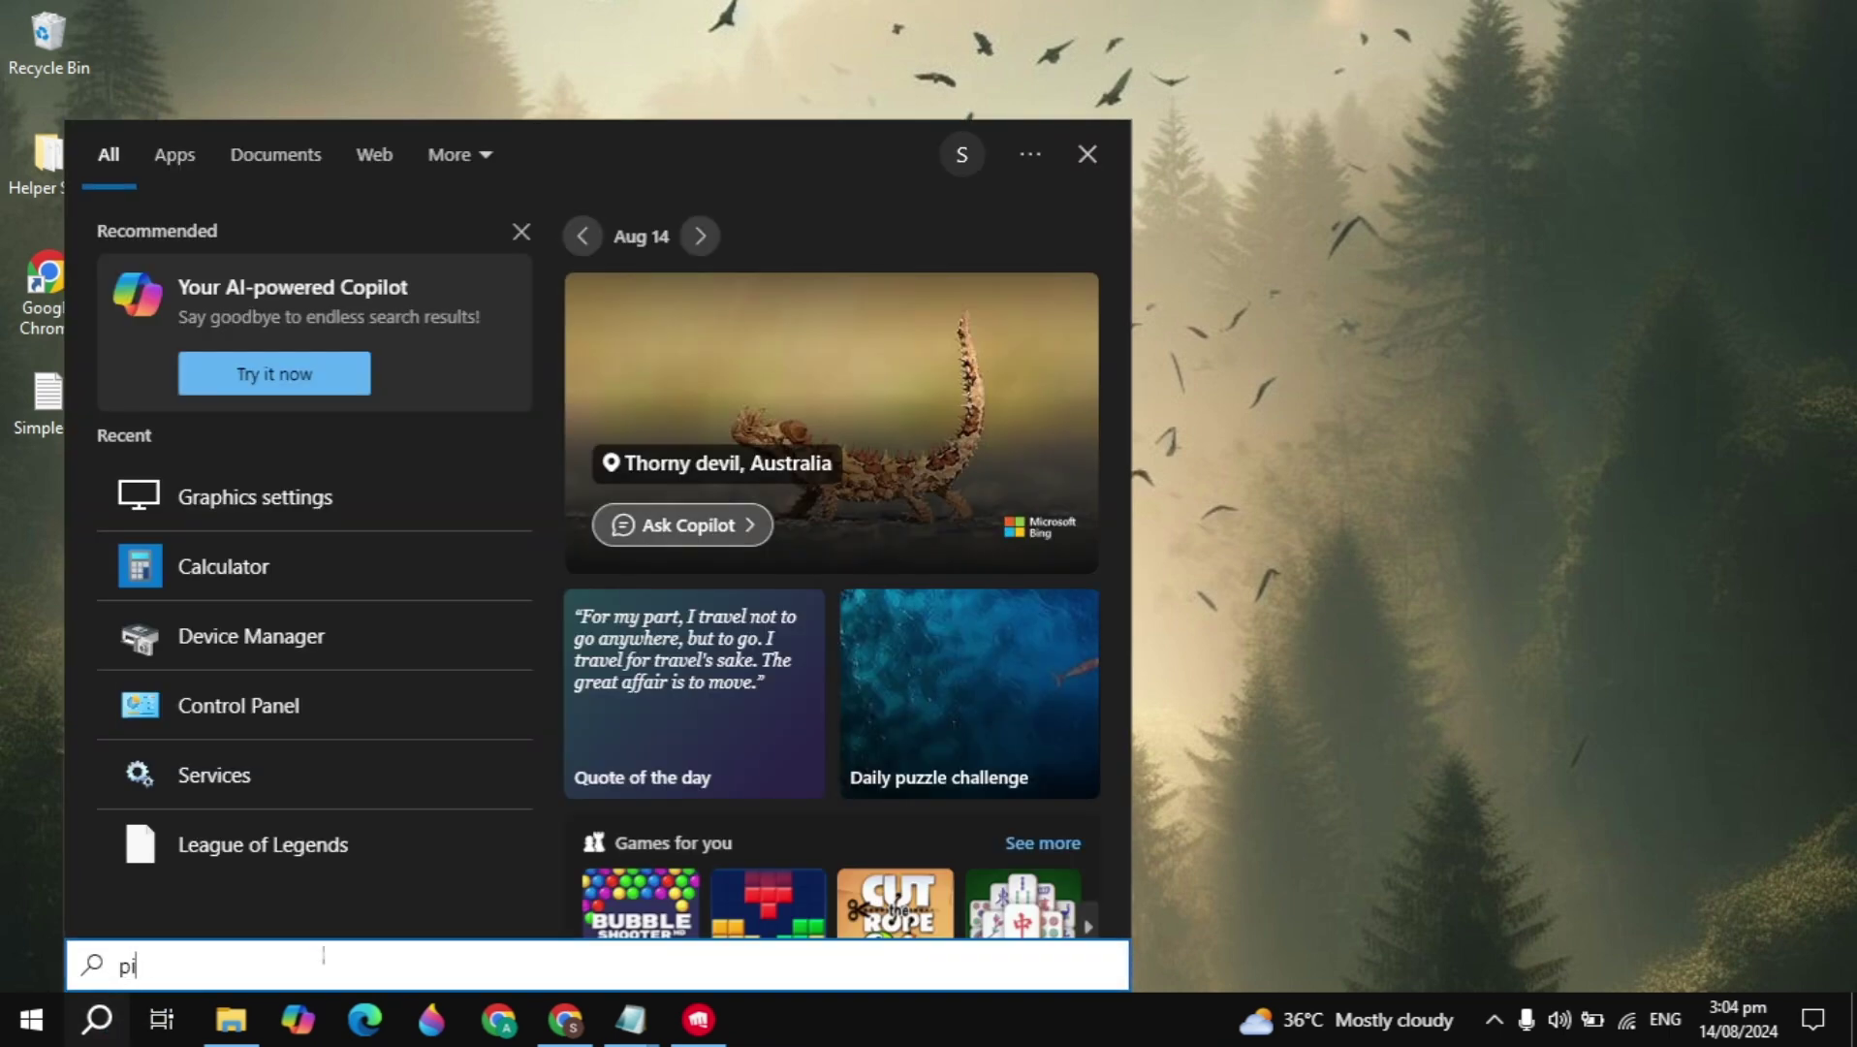
pyautogui.write('owe')
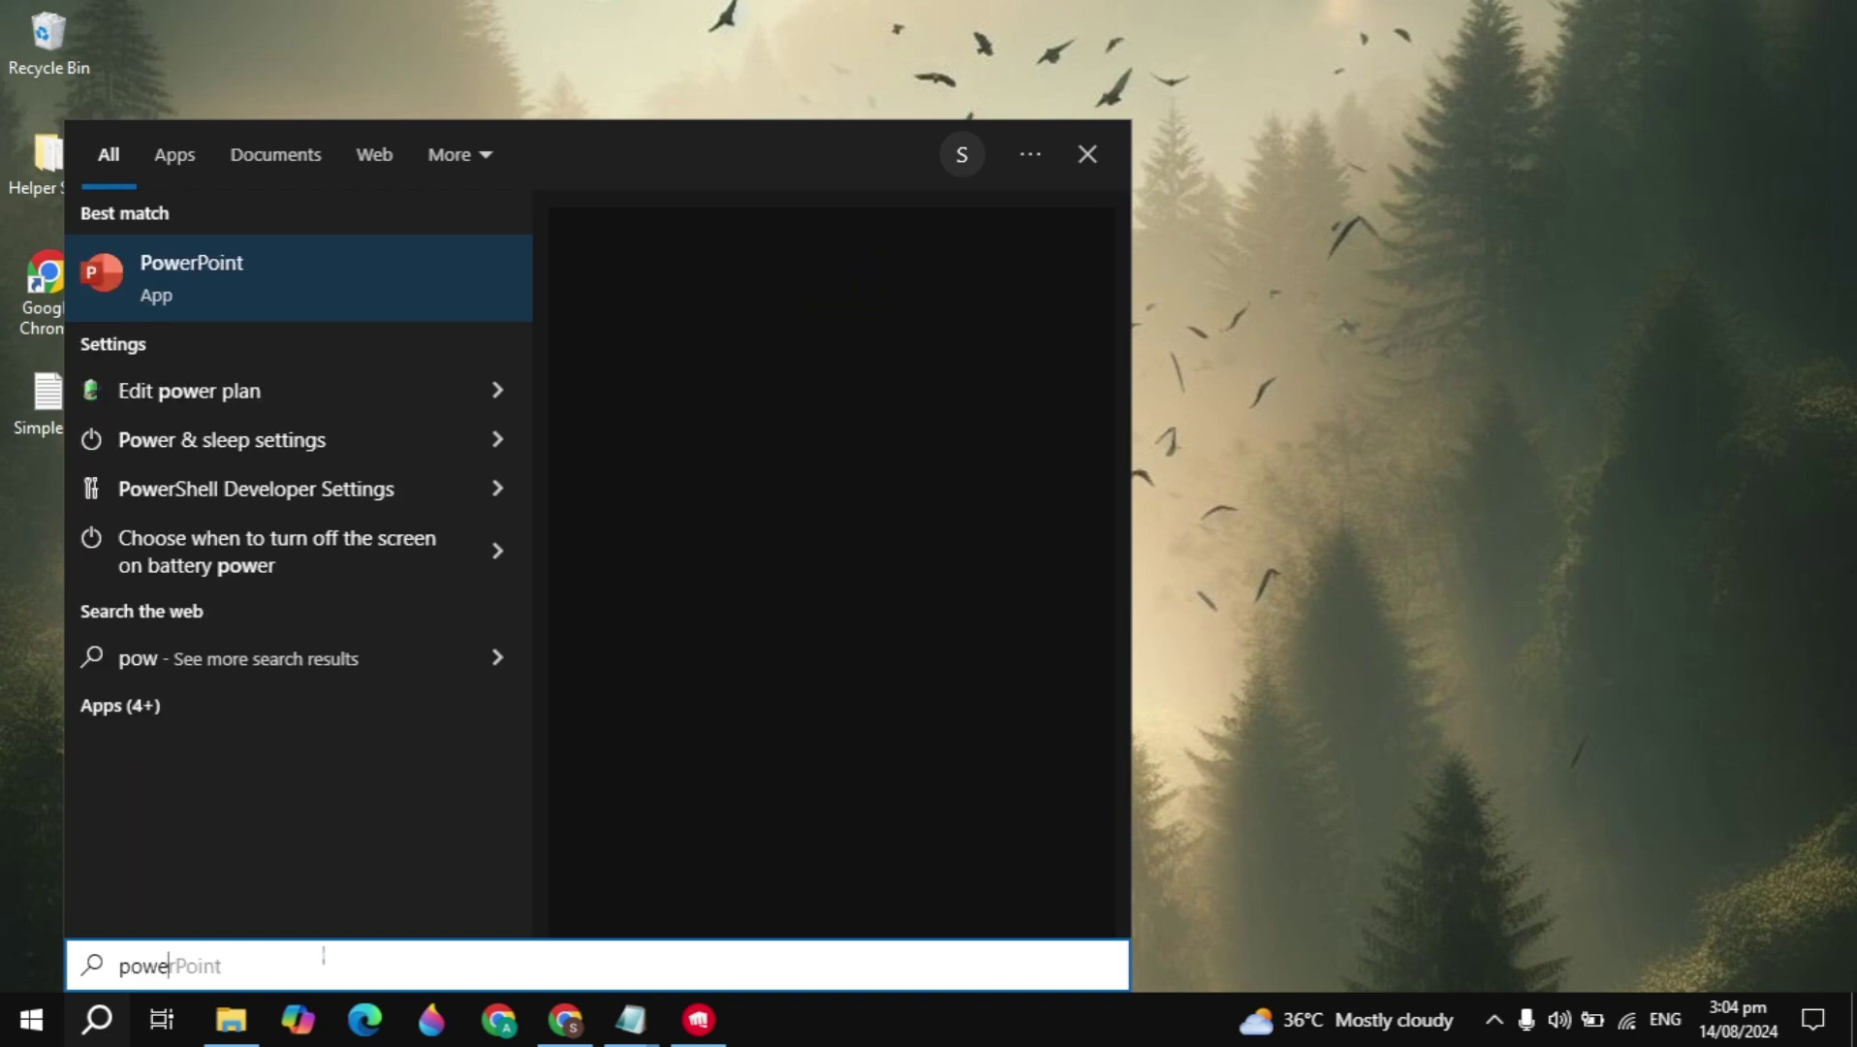
pyautogui.write('r')
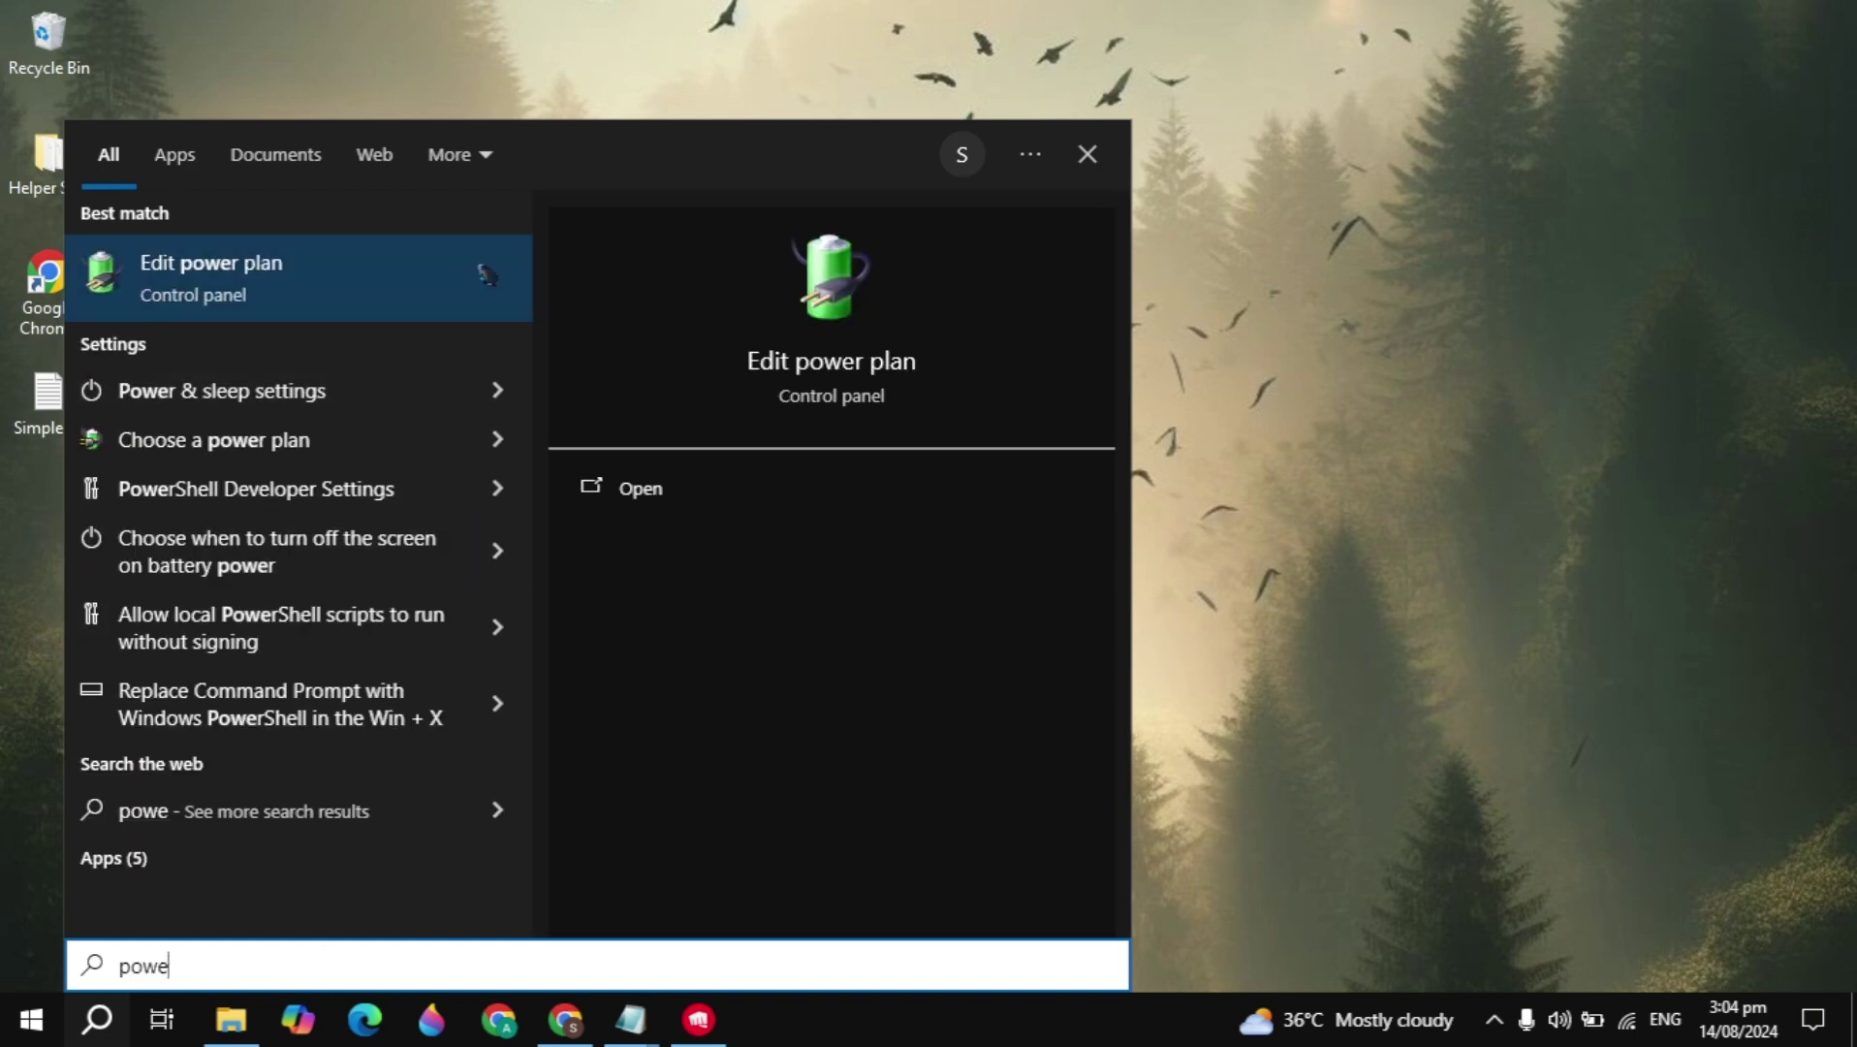
pyautogui.click(486, 275)
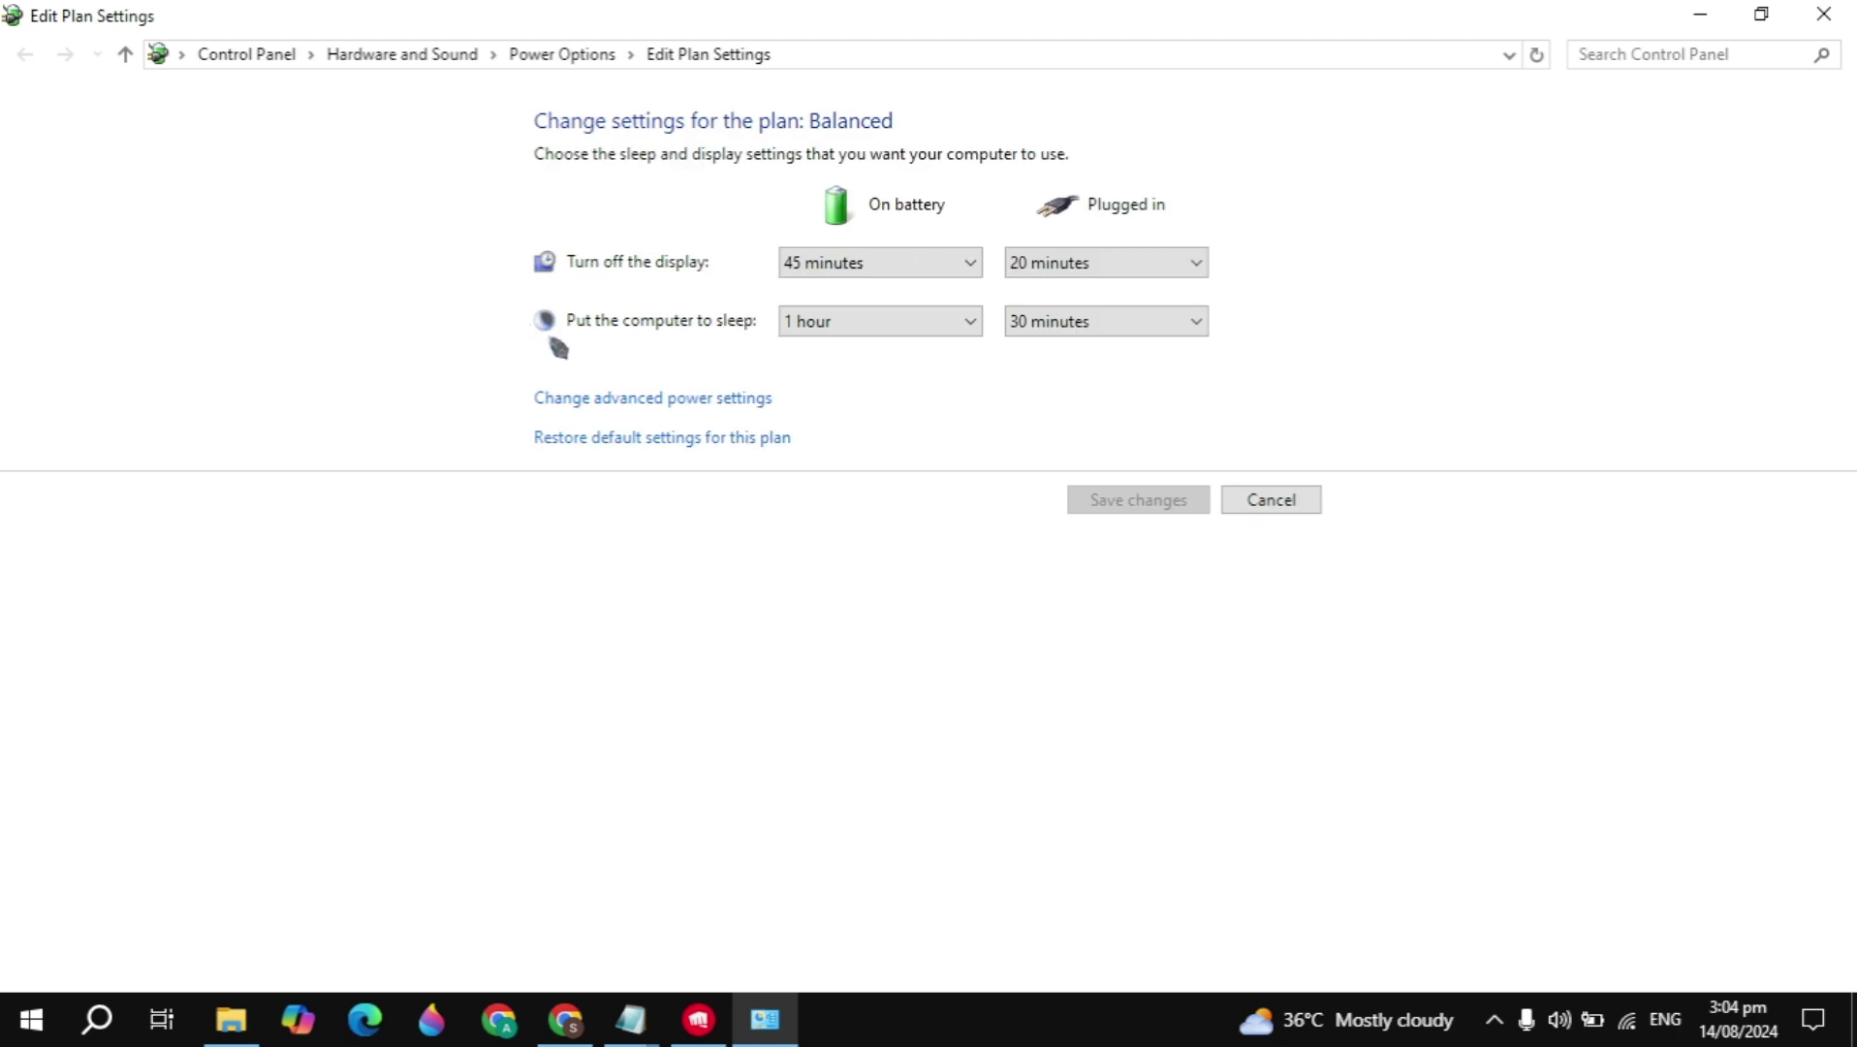
# Unlock and review the power-button settings (all Sleep, fast start-up off), then cancel and close Power Options.
pyautogui.click(566, 64)
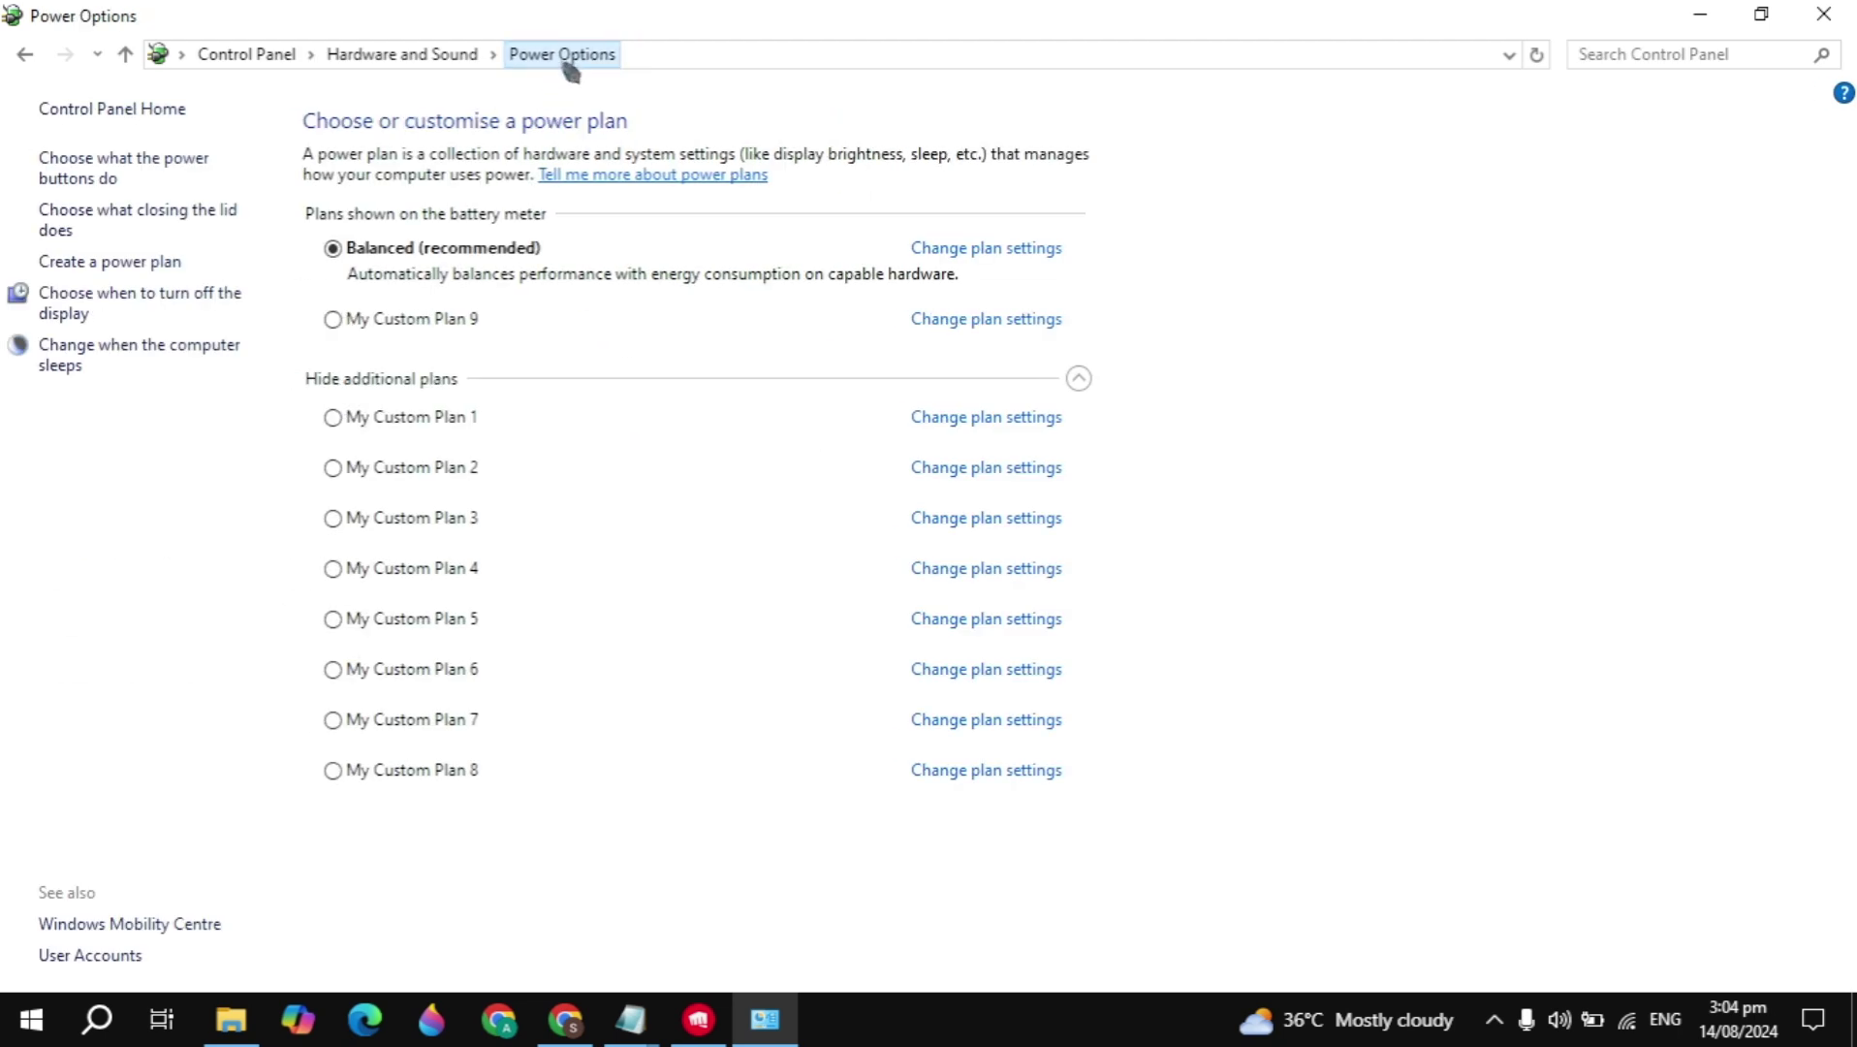
pyautogui.click(76, 180)
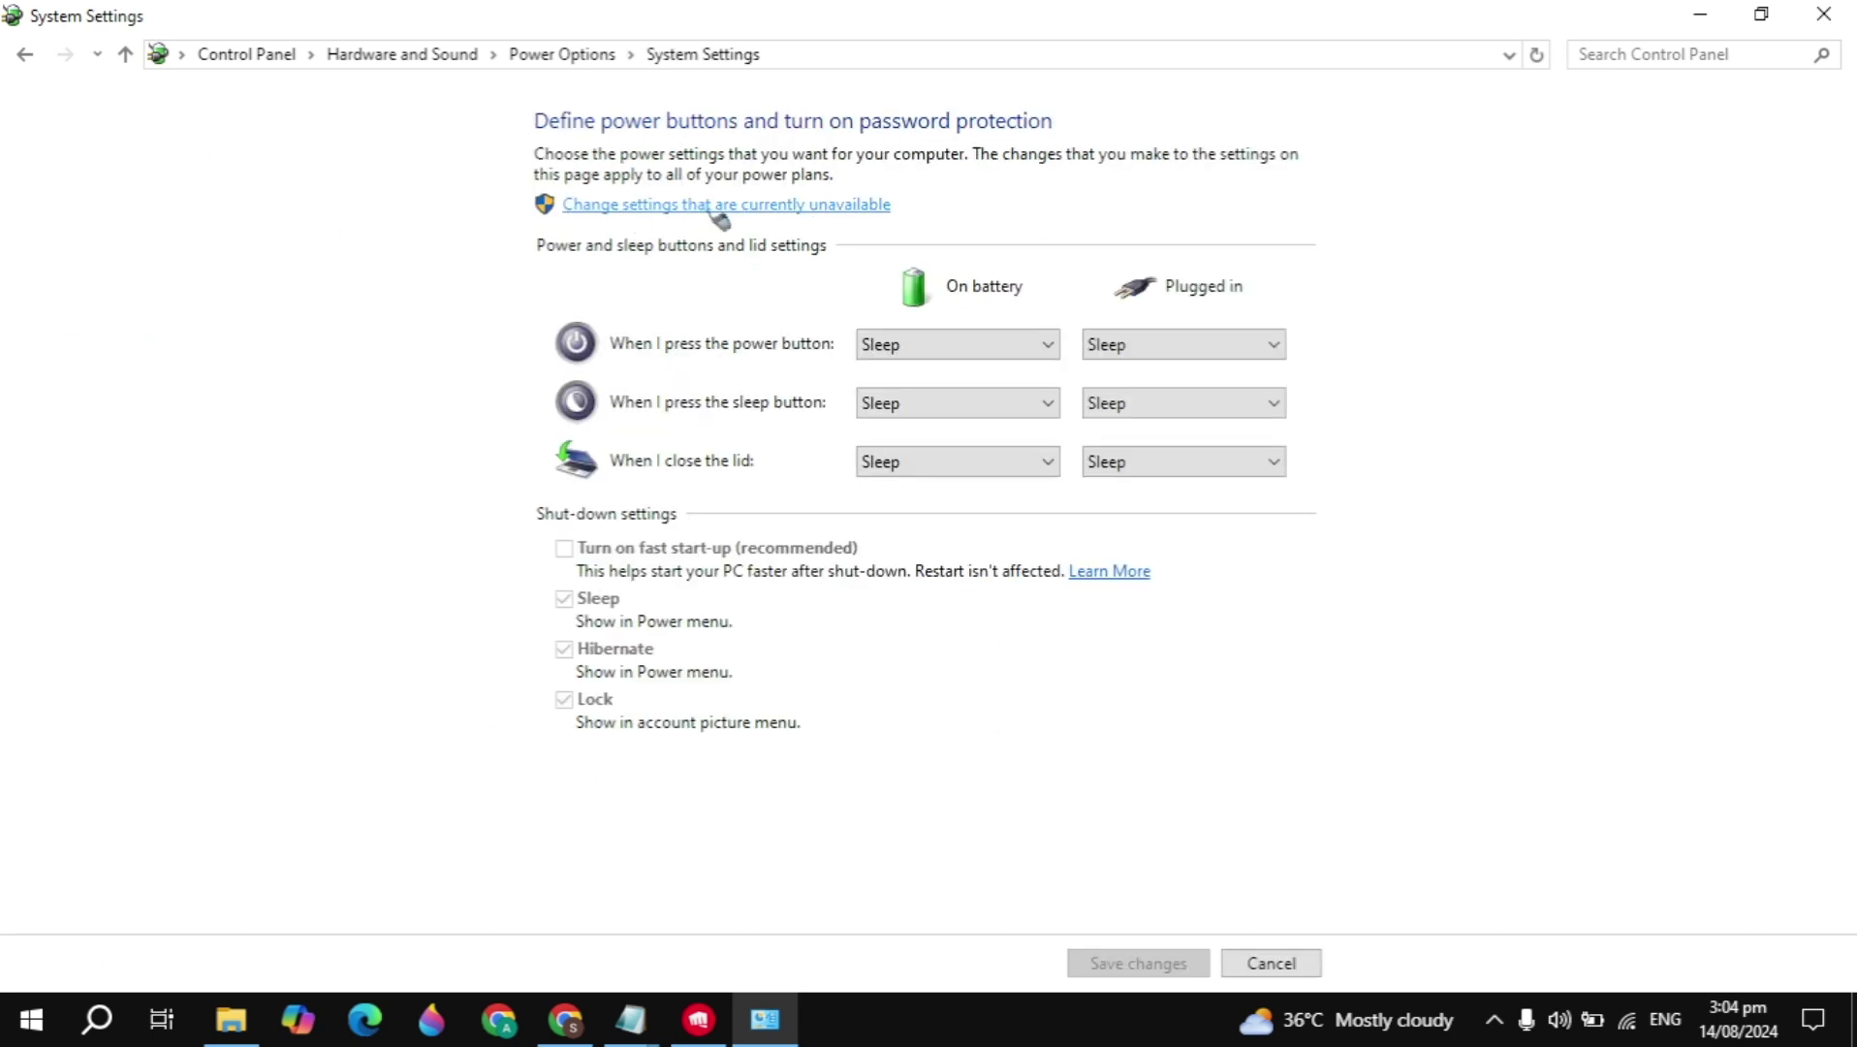
pyautogui.click(718, 205)
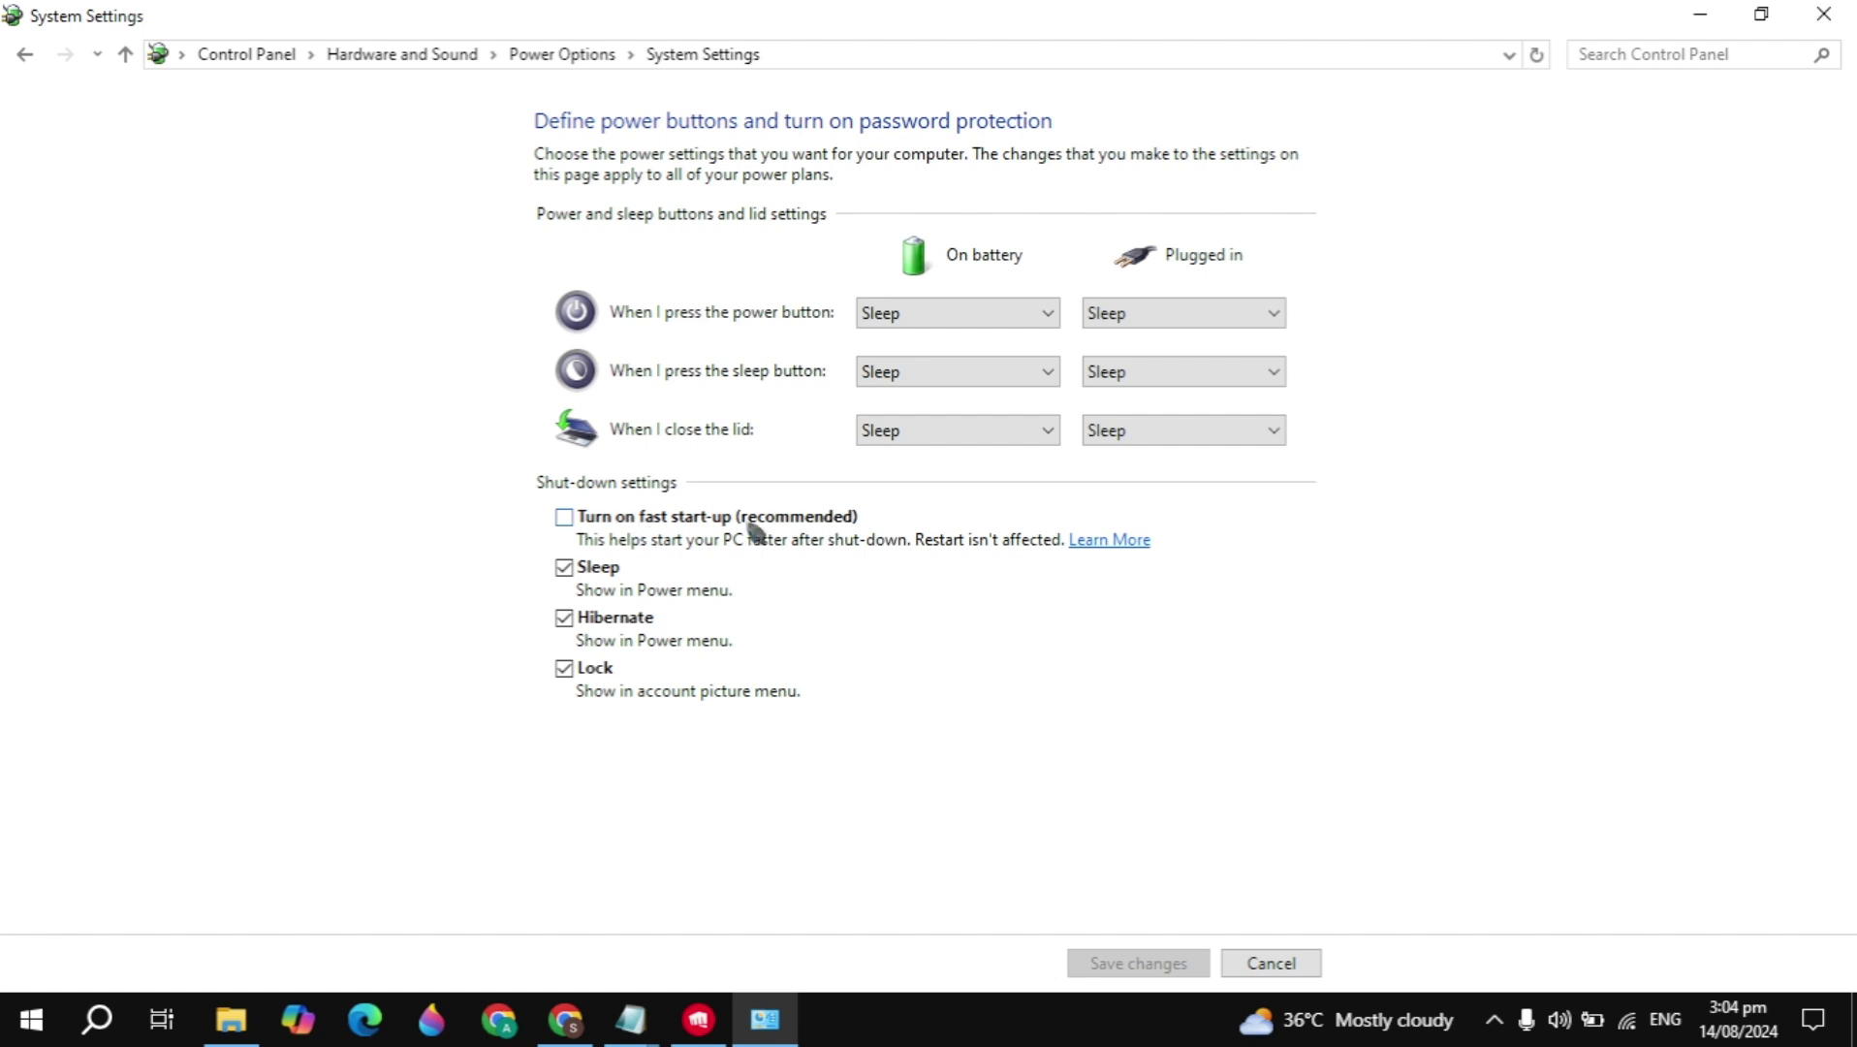
pyautogui.click(1318, 964)
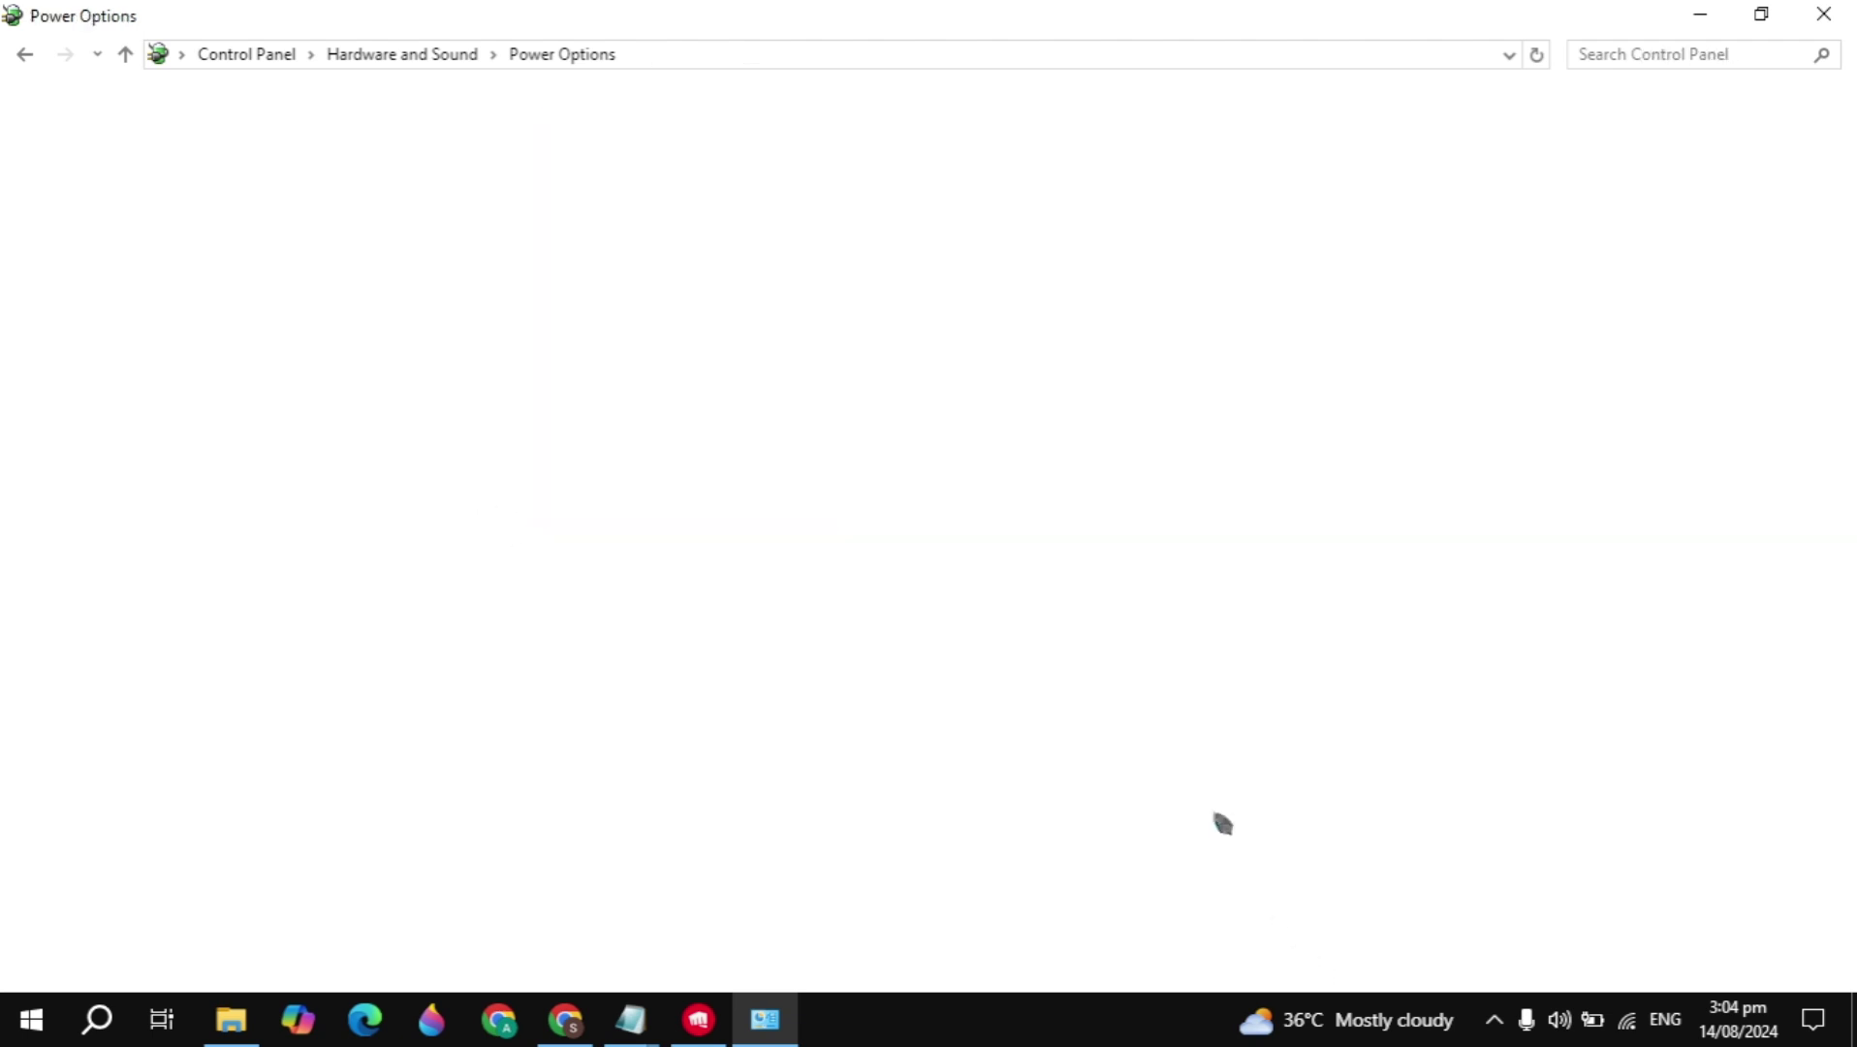
pyautogui.click(1823, 14)
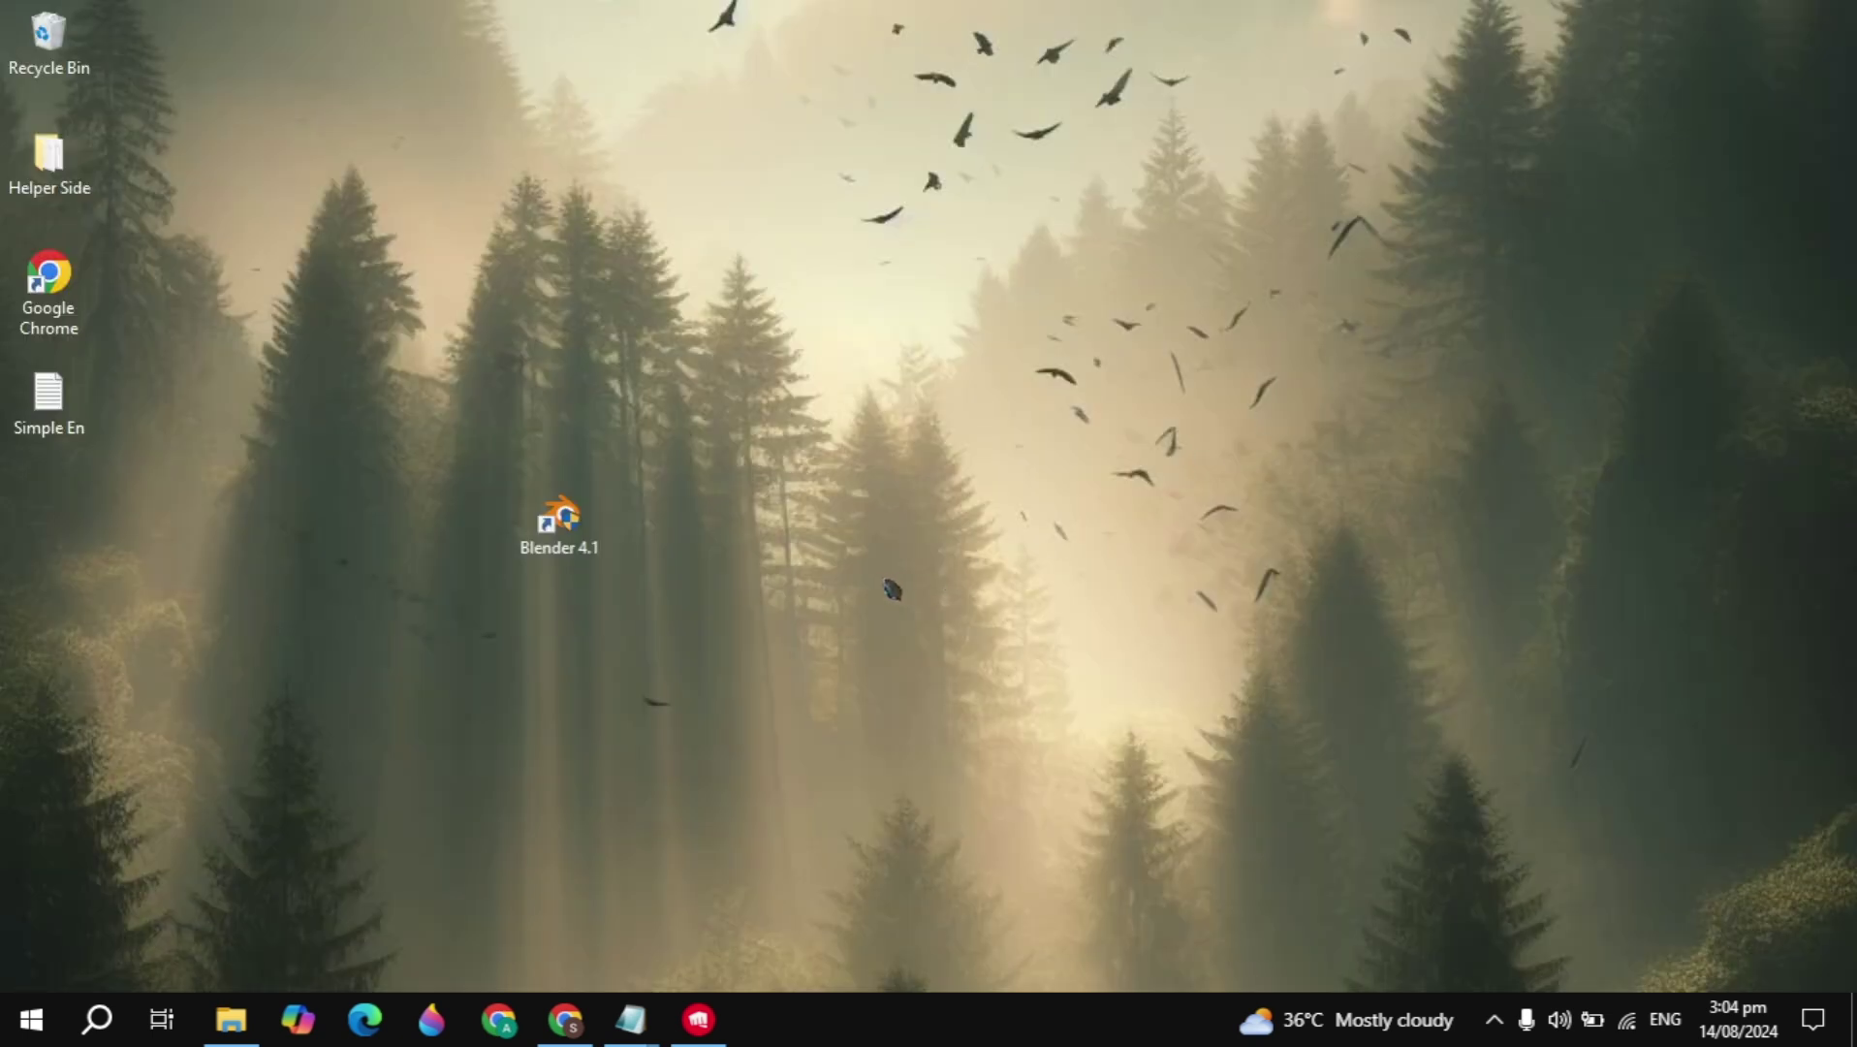